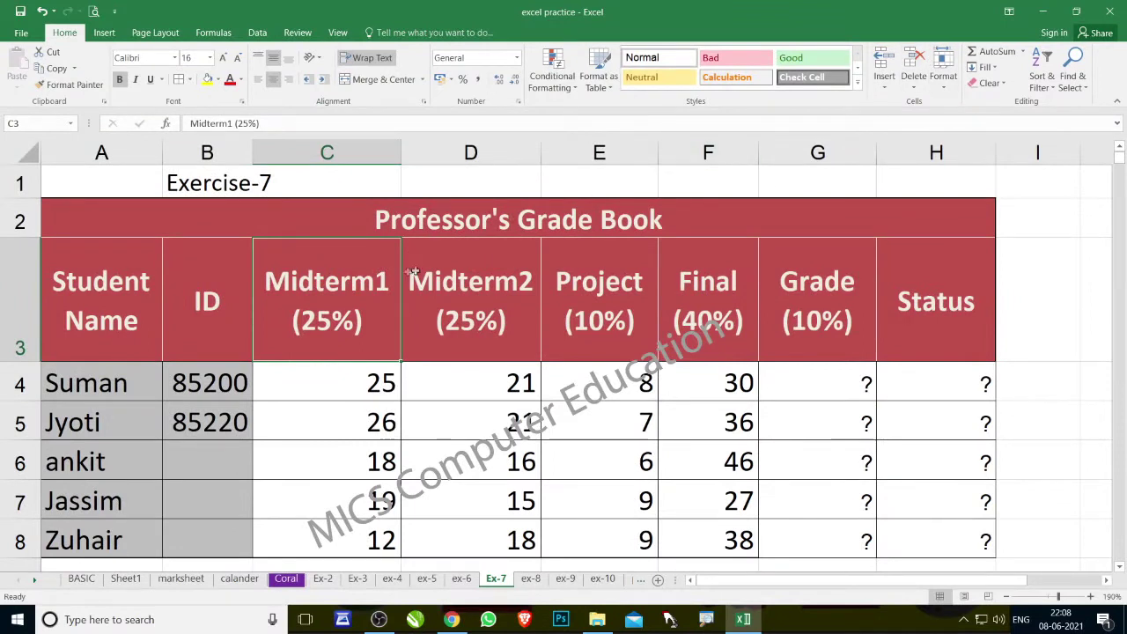
{"action": "key", "text": "Left"}
{"action": "key", "text": "Left"}
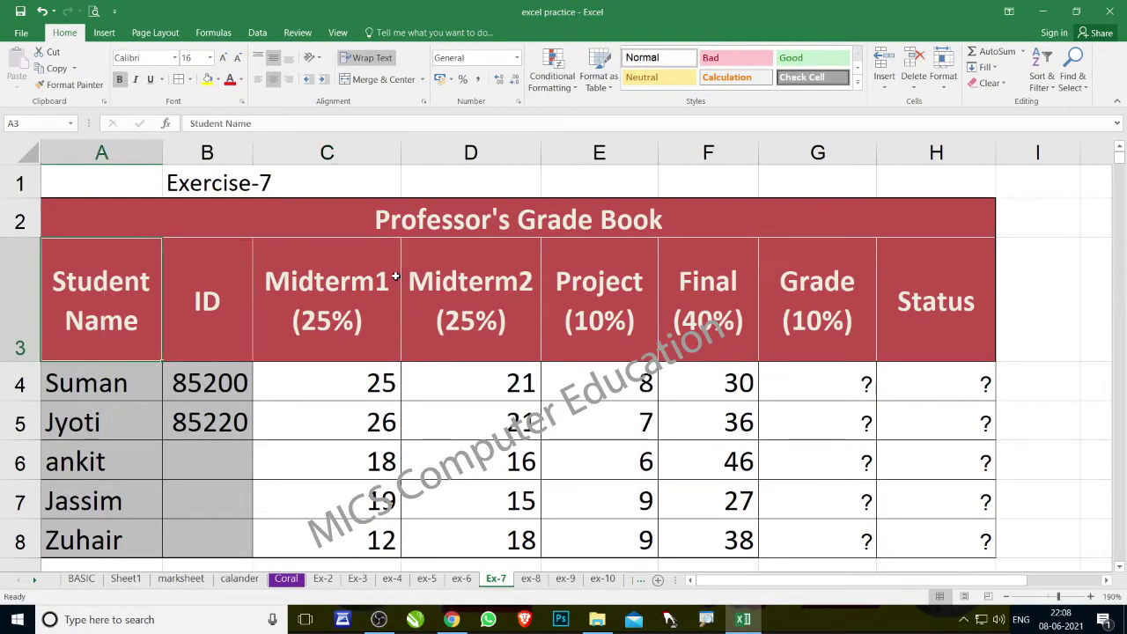
{"action": "left_click", "coordinate": [1120, 569]}
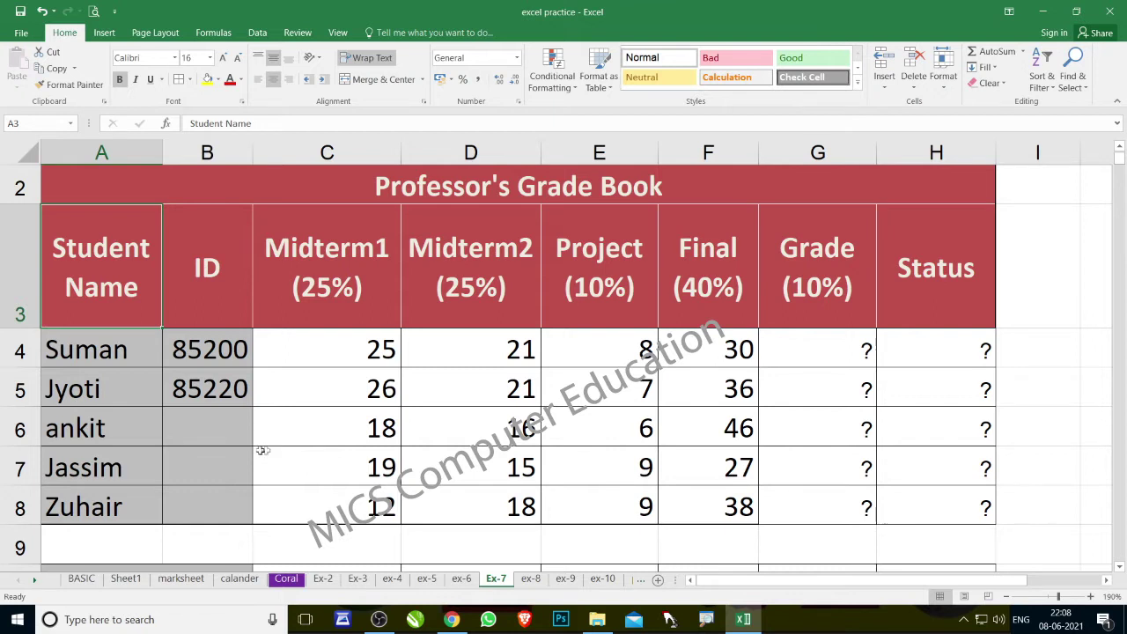
{"action": "scroll", "coordinate": [304, 426], "scroll_direction": "down", "scroll_amount": 1}
{"action": "scroll", "coordinate": [304, 426], "scroll_direction": "up", "scroll_amount": 1}
{"action": "scroll", "coordinate": [552, 484], "scroll_direction": "down", "scroll_amount": 1}
{"action": "scroll", "coordinate": [552, 485], "scroll_direction": "down", "scroll_amount": 1}
{"action": "scroll", "coordinate": [552, 484], "scroll_direction": "down", "scroll_amount": 1}
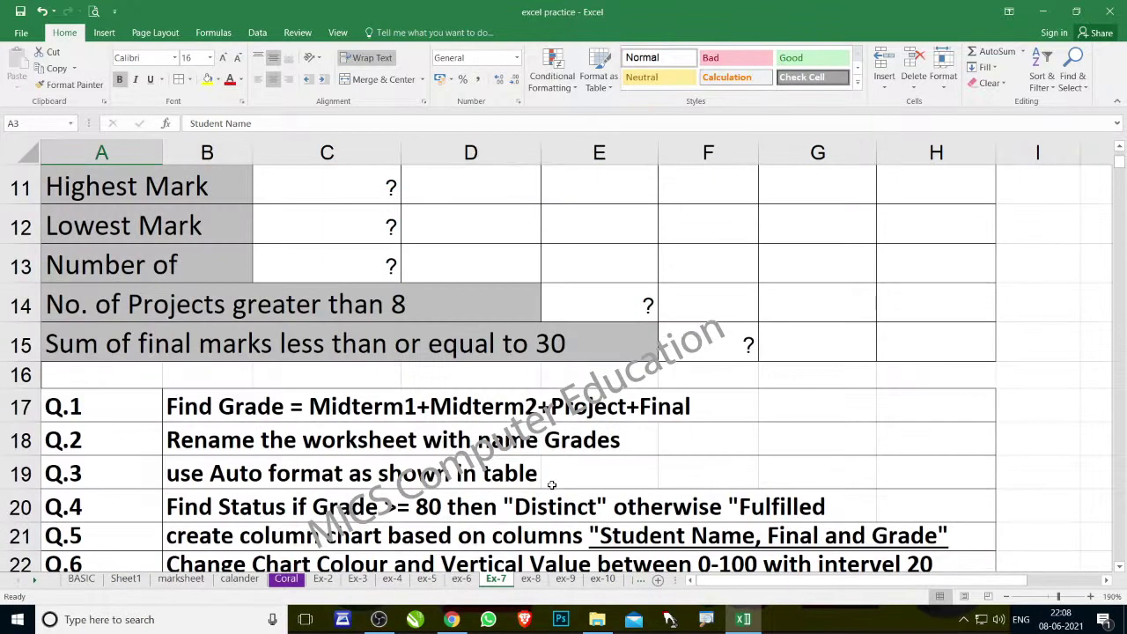
{"action": "scroll", "coordinate": [551, 484], "scroll_direction": "down", "scroll_amount": 1}
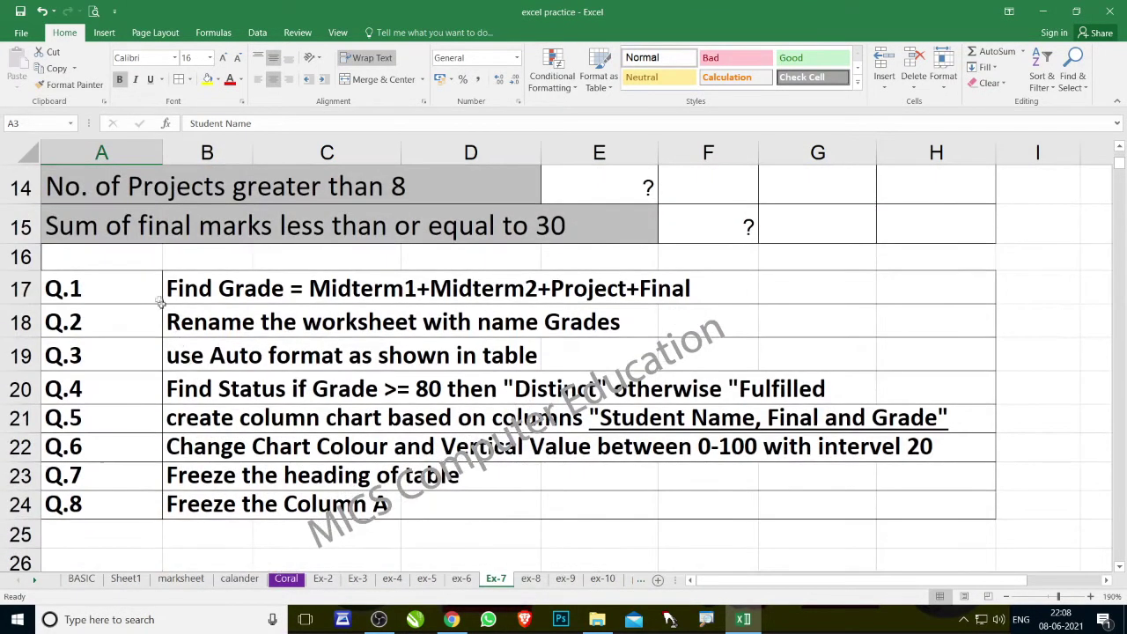
{"action": "left_click", "coordinate": [154, 290]}
{"action": "left_click_drag", "start_coordinate": [153, 290], "coordinate": [528, 504]}
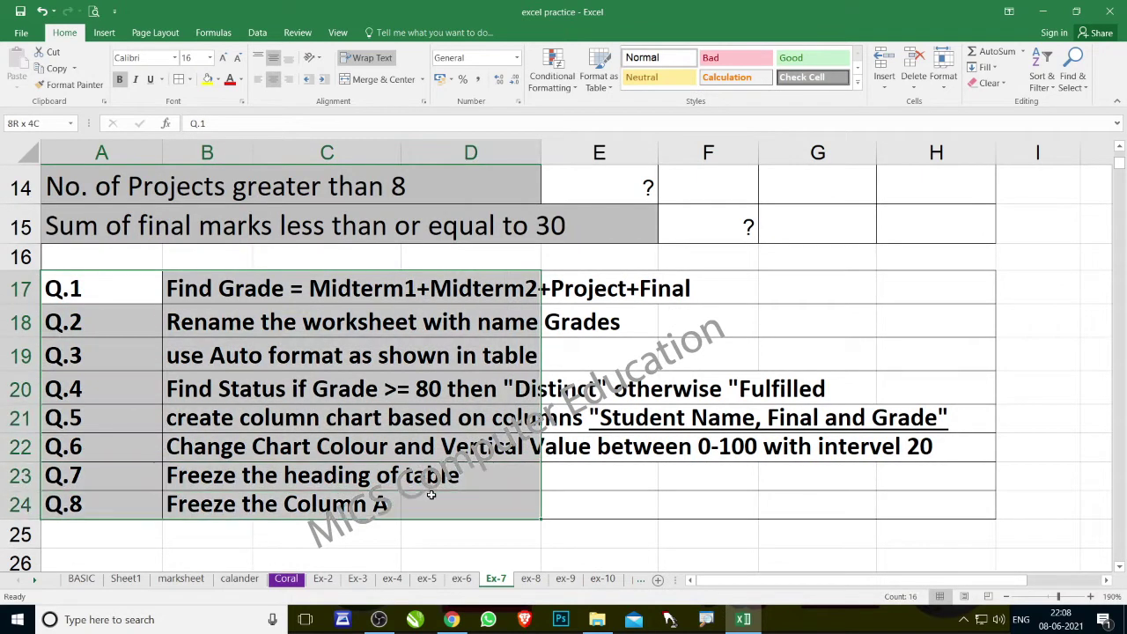
{"action": "left_click", "coordinate": [669, 526]}
{"action": "left_click", "coordinate": [325, 540]}
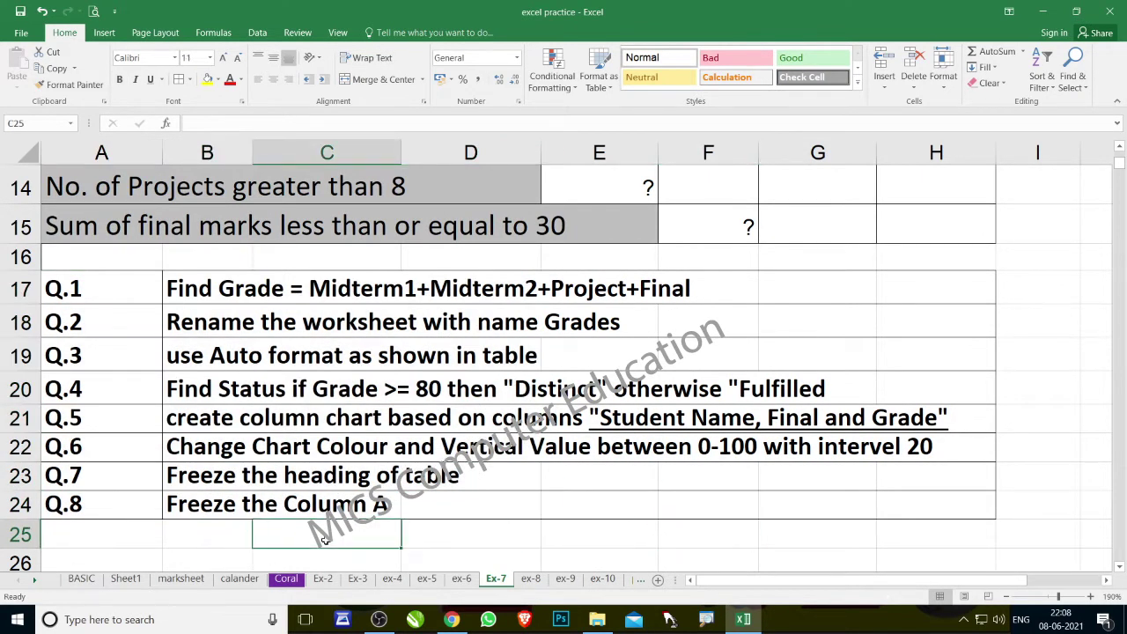
{"action": "left_click", "coordinate": [189, 290]}
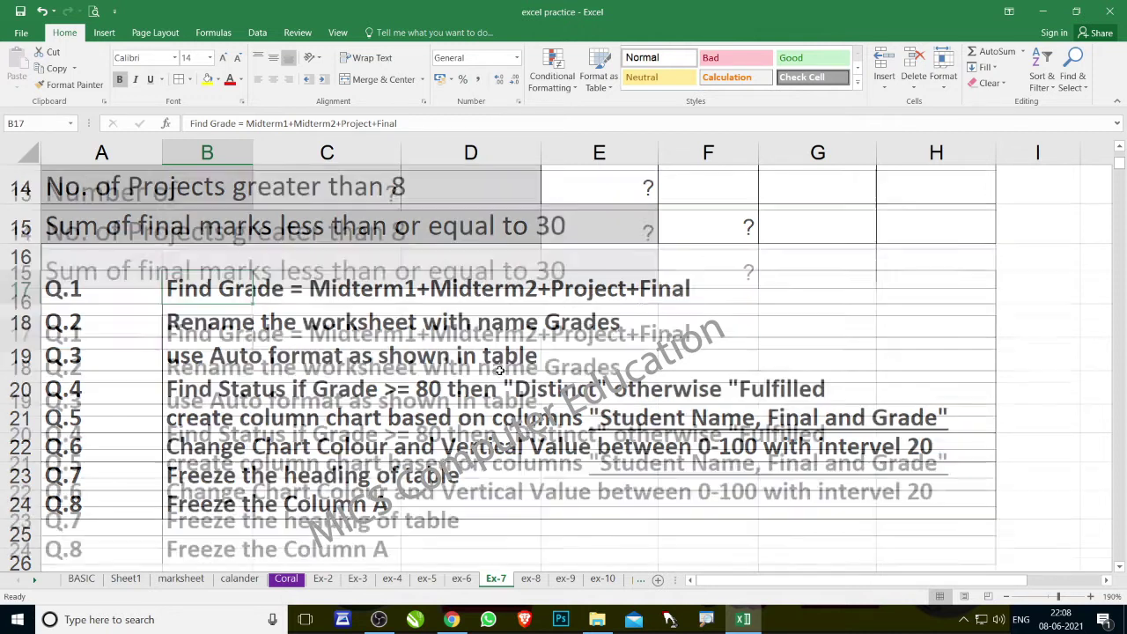
{"action": "scroll", "coordinate": [497, 370], "scroll_direction": "up", "scroll_amount": 5}
- Put =SUM(C4:F4) in G4 and copy it down to G8, giving 84, 90, 86, 70, 77
{"action": "left_click_drag", "start_coordinate": [370, 379], "coordinate": [731, 380]}
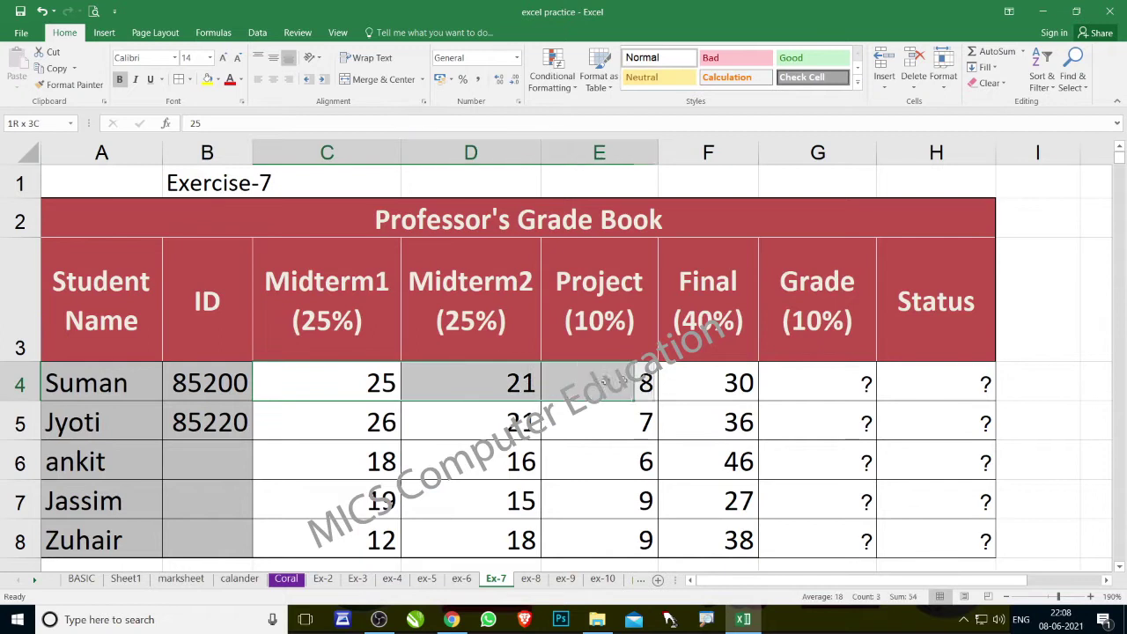
{"action": "left_click", "coordinate": [813, 385]}
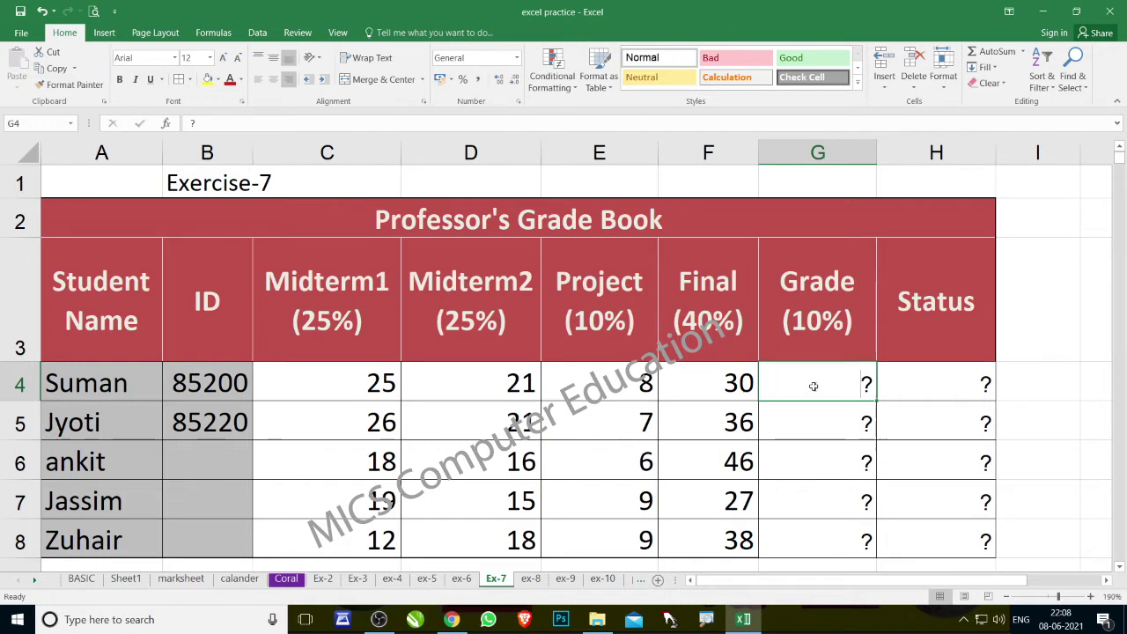
{"action": "key", "text": "alt+equal"}
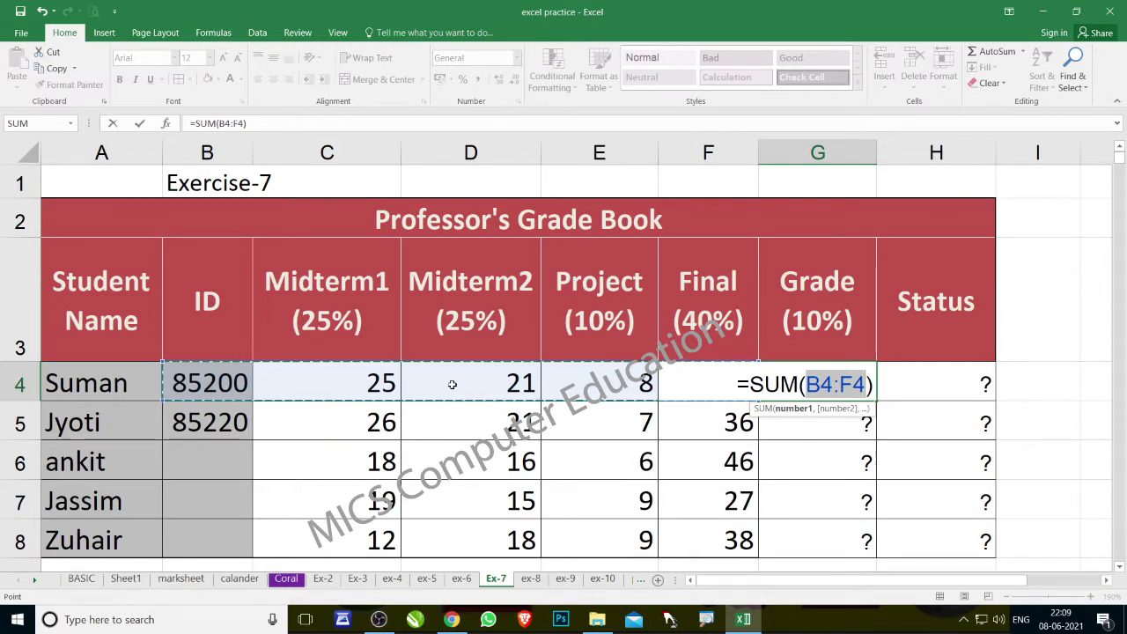
{"action": "left_click_drag", "start_coordinate": [366, 384], "coordinate": [673, 380]}
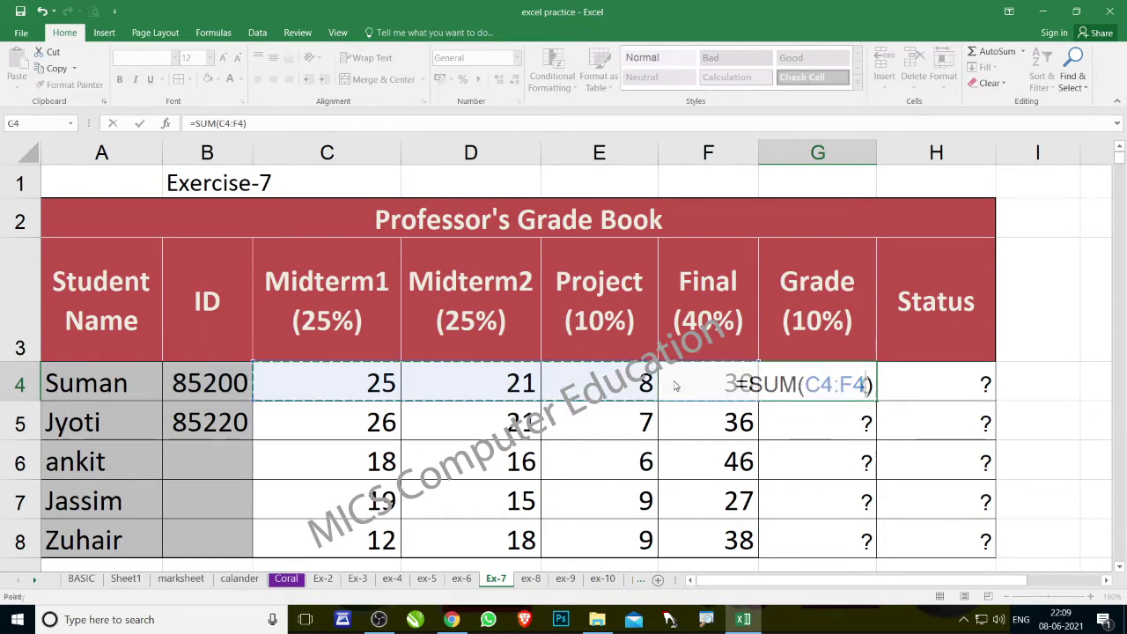
{"action": "key", "text": "Return"}
{"action": "left_click", "coordinate": [872, 396]}
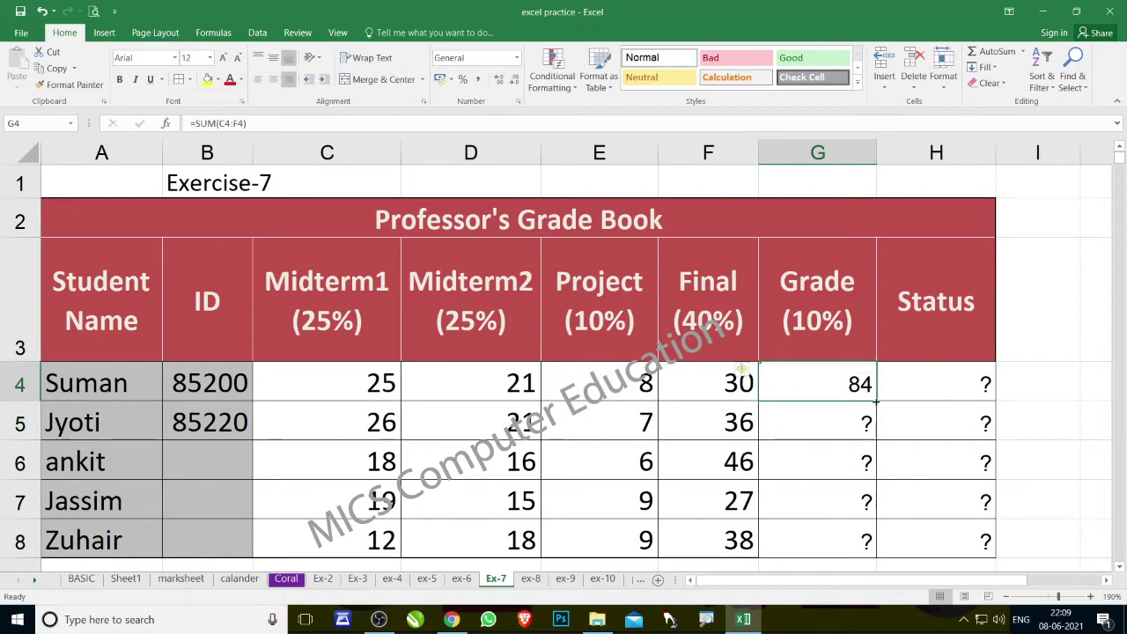
{"action": "double_click", "coordinate": [876, 401]}
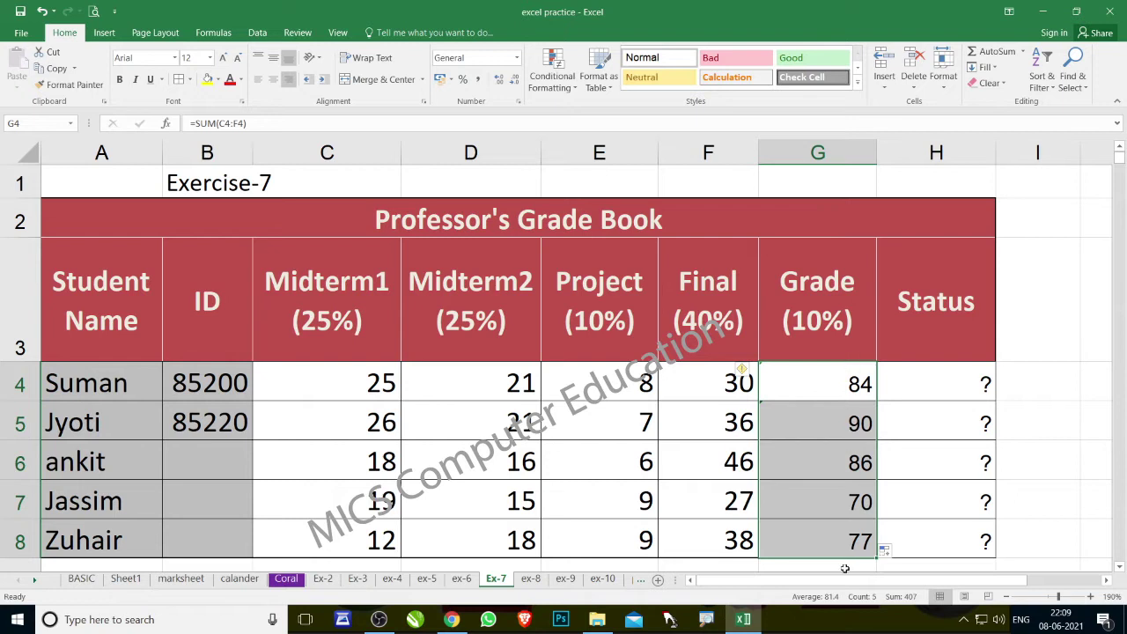
{"action": "scroll", "coordinate": [531, 485], "scroll_direction": "down", "scroll_amount": 3}
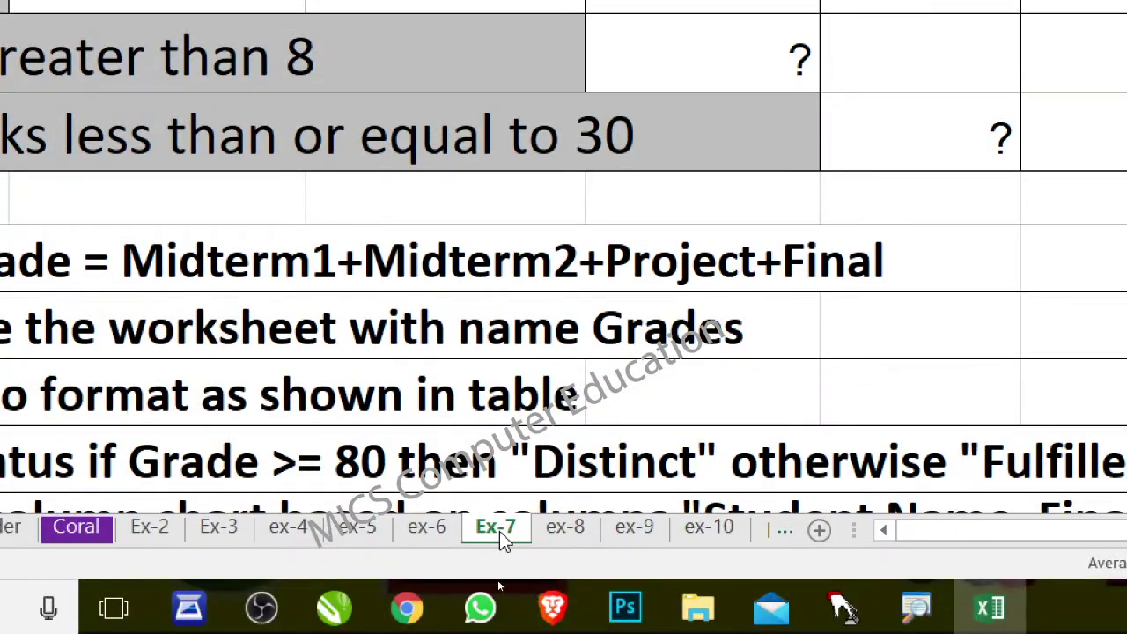
- Rename the Ex-7 sheet tab to Grades
{"action": "right_click", "coordinate": [499, 531]}
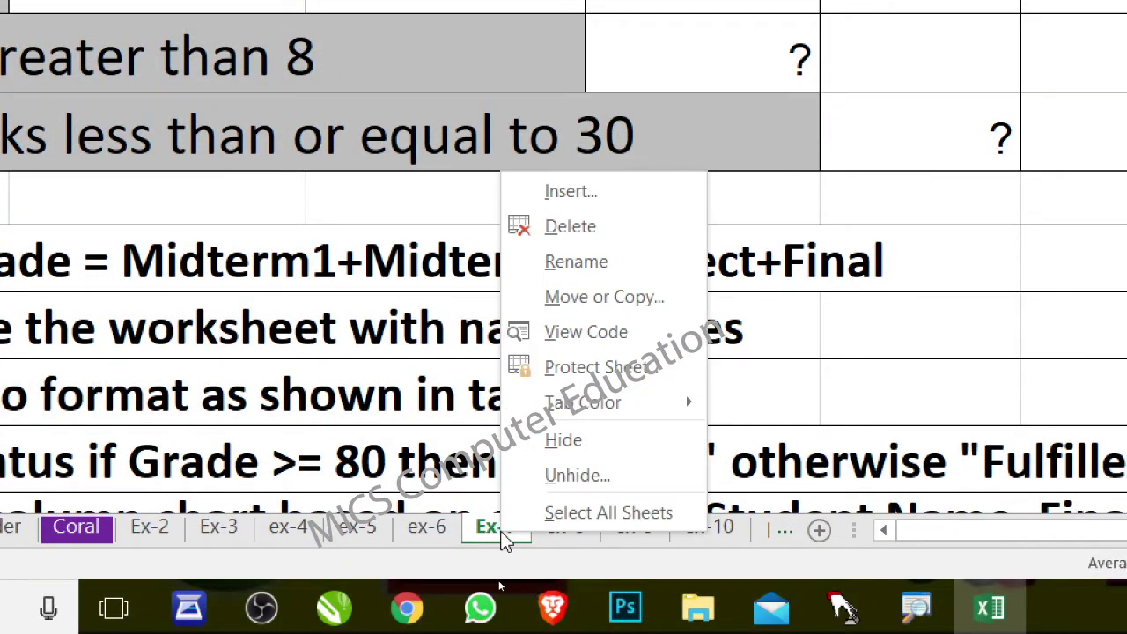
{"action": "left_click", "coordinate": [606, 264]}
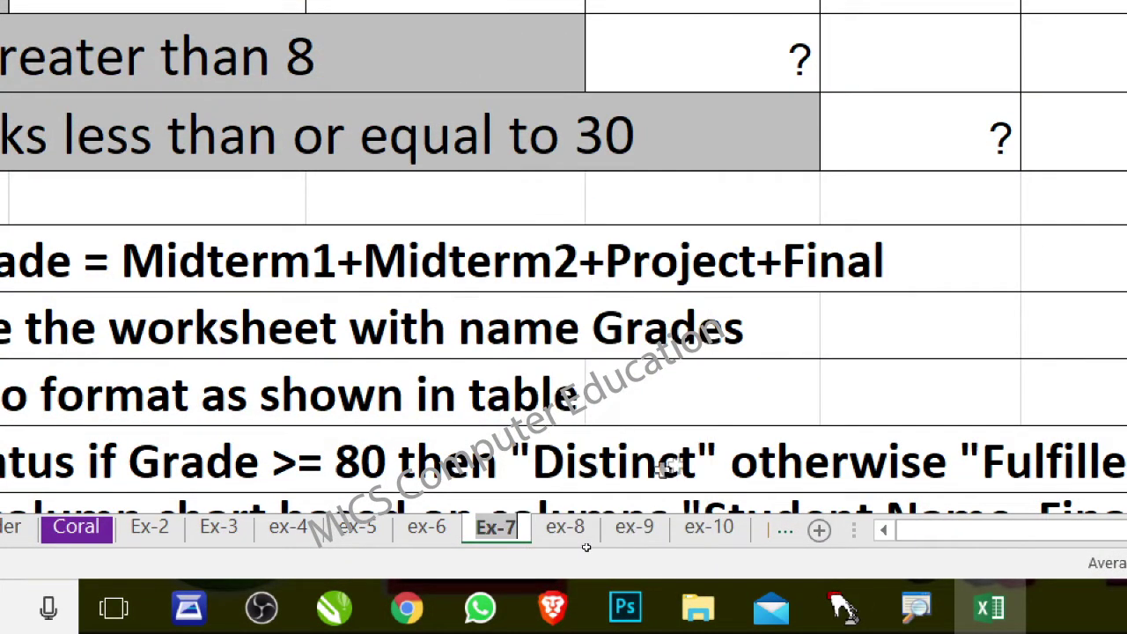
{"action": "type", "text": "Grade"}
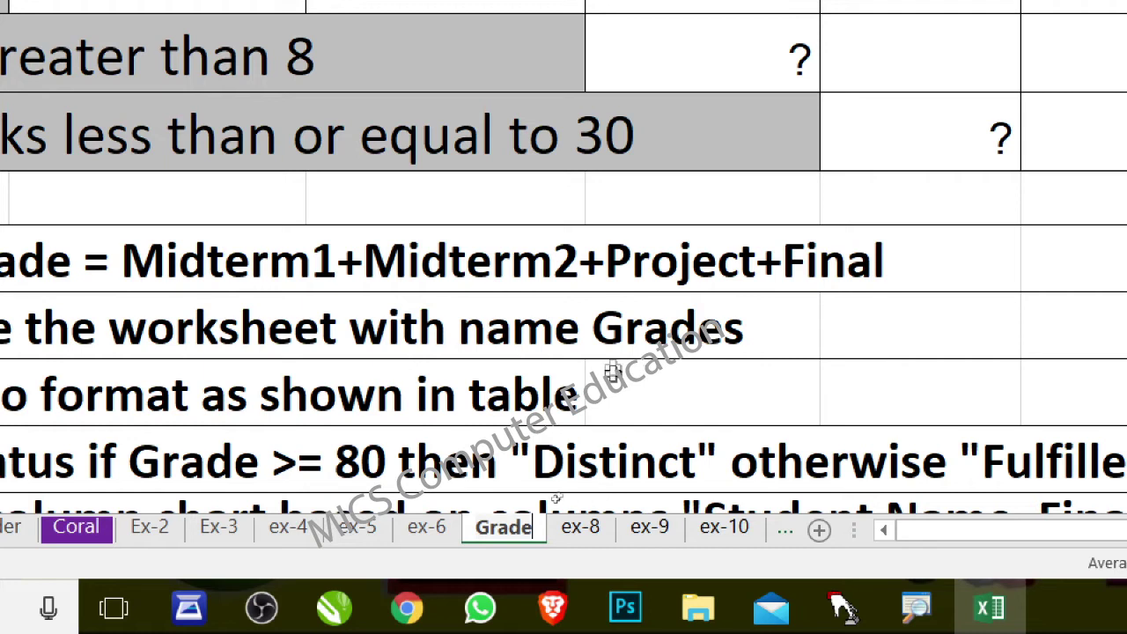
{"action": "type", "text": "s"}
{"action": "left_click", "coordinate": [461, 431]}
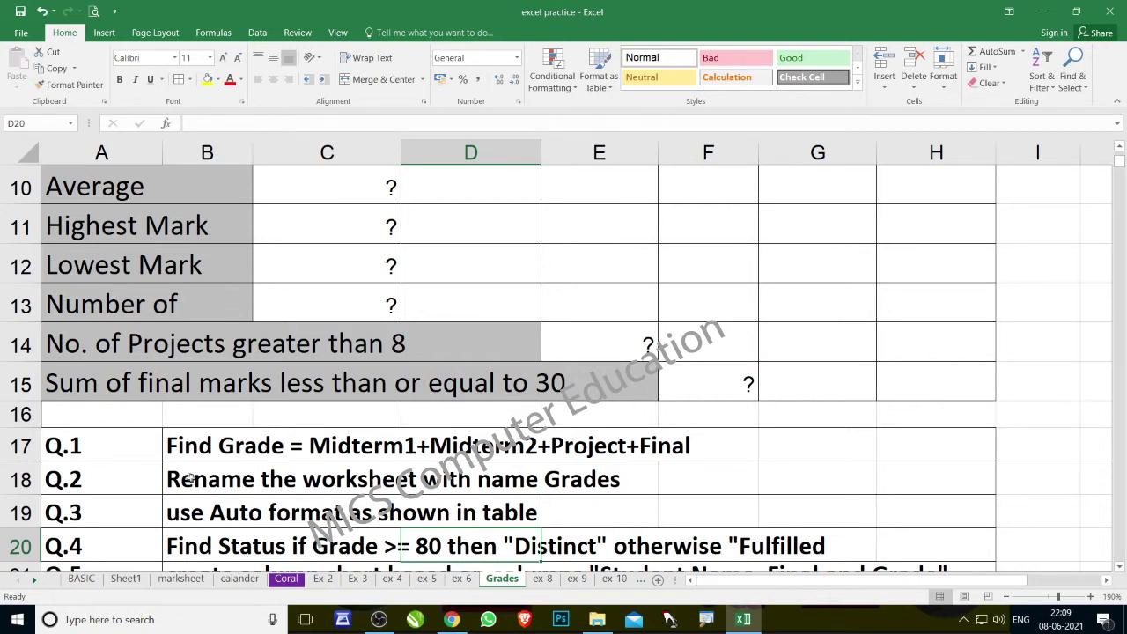
- Select the title and header rows A2:H3 and look through the fill colour choices
{"action": "scroll", "coordinate": [191, 477], "scroll_direction": "up", "scroll_amount": 2}
{"action": "scroll", "coordinate": [191, 477], "scroll_direction": "up", "scroll_amount": 1}
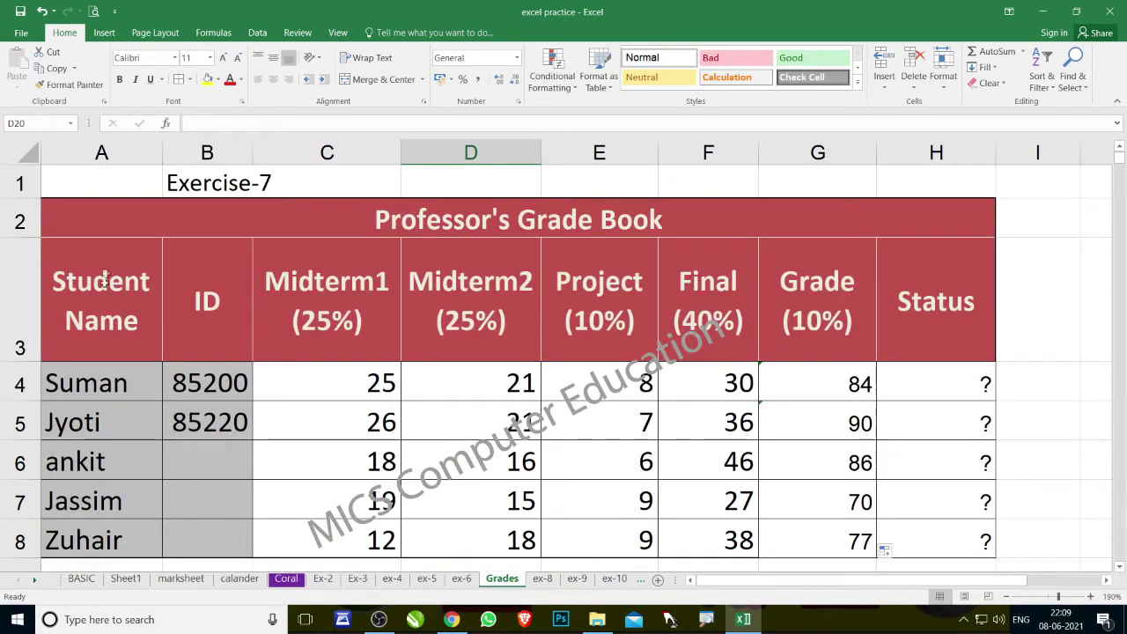
{"action": "left_click_drag", "start_coordinate": [108, 223], "coordinate": [618, 279]}
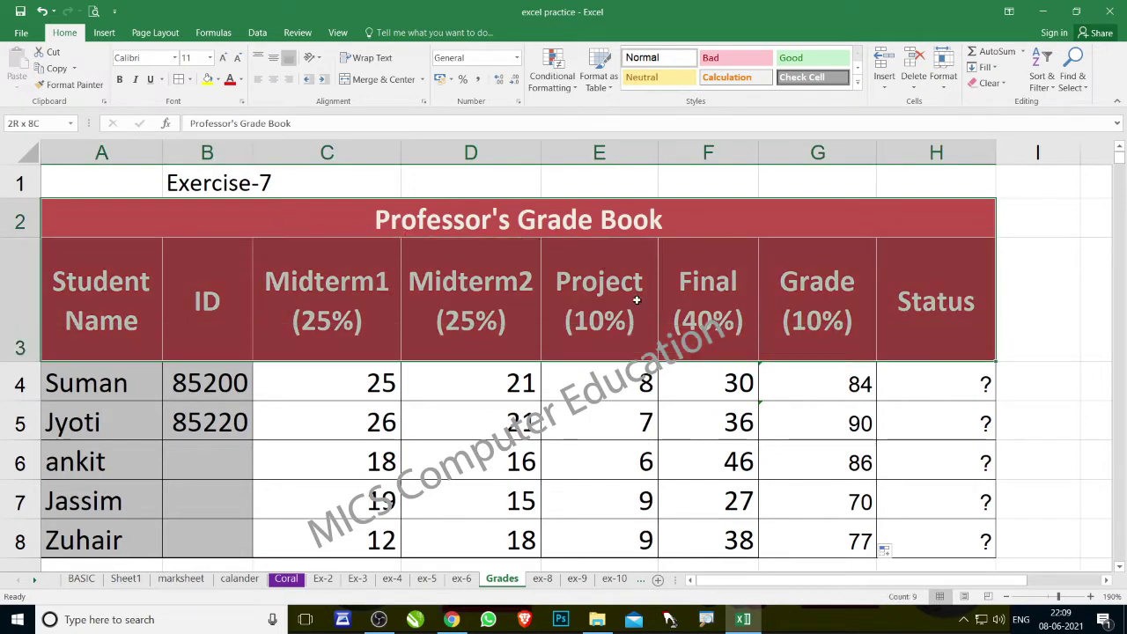
{"action": "left_click", "coordinate": [509, 414]}
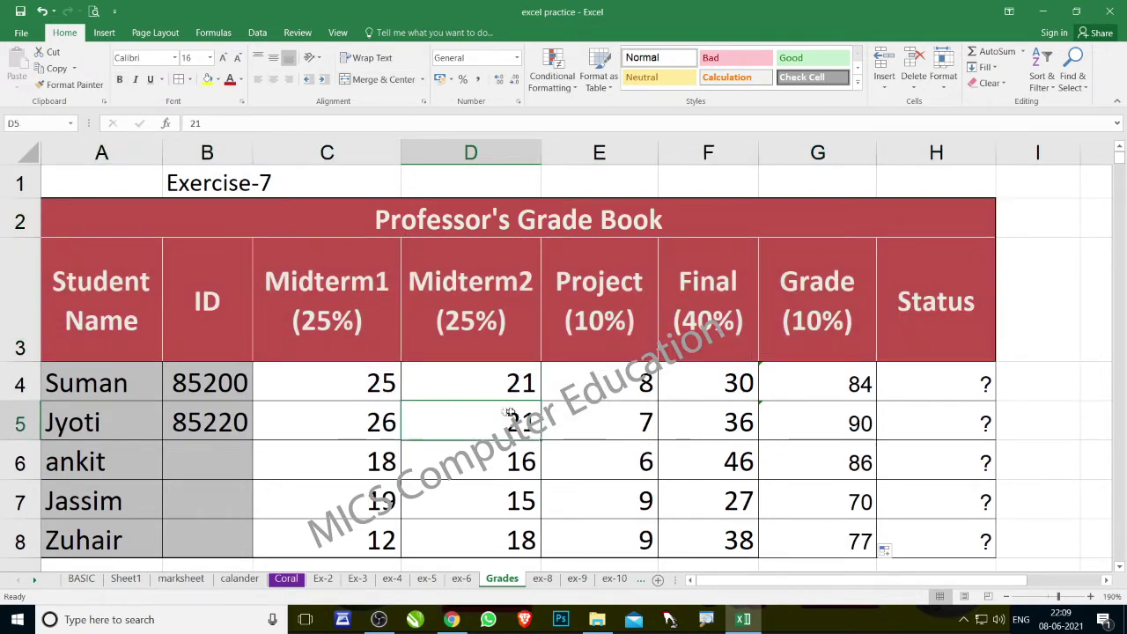
{"action": "left_click_drag", "start_coordinate": [694, 341], "coordinate": [694, 342]}
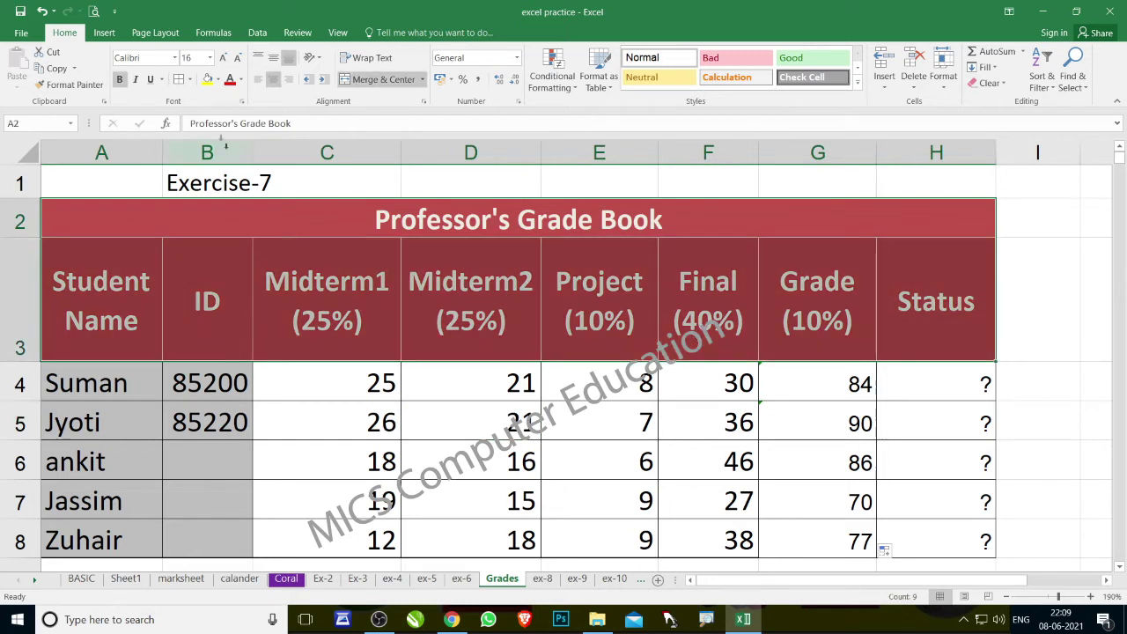
{"action": "left_click", "coordinate": [218, 79]}
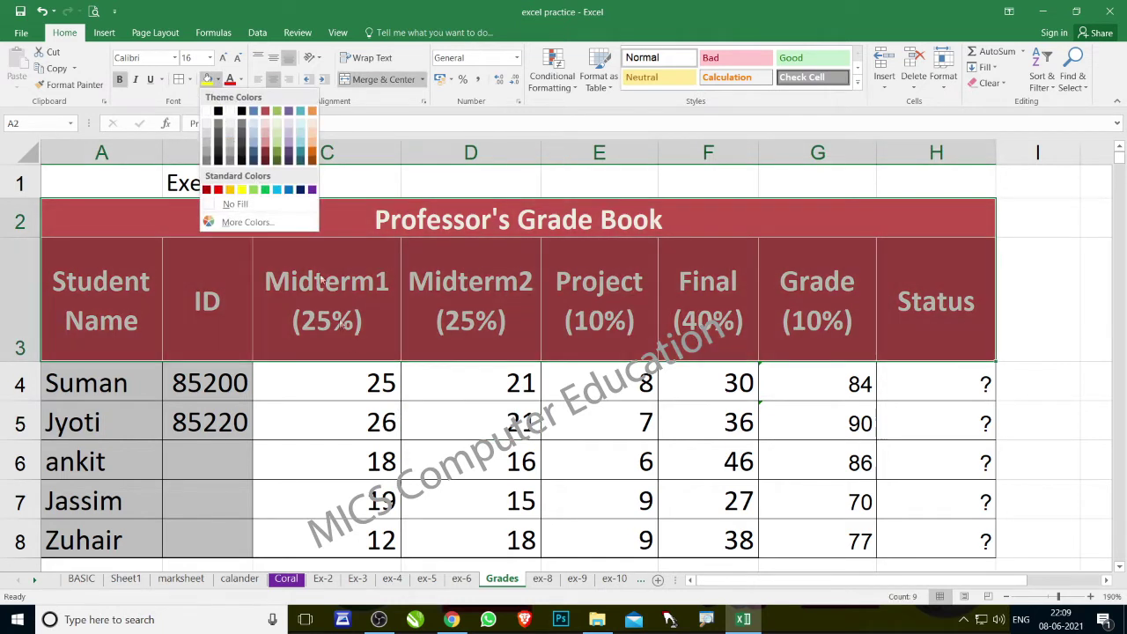
{"action": "left_click", "coordinate": [366, 371]}
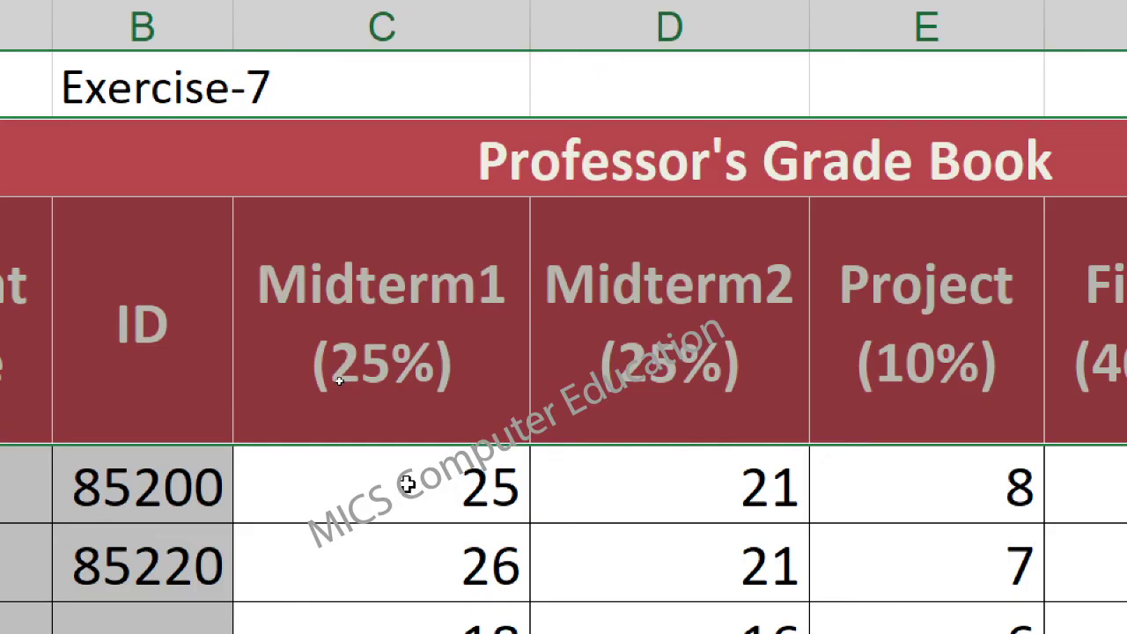
- Check the print preview, then reselect A2:H3 and bring up the Borders options
{"action": "key", "text": "ctrl+p"}
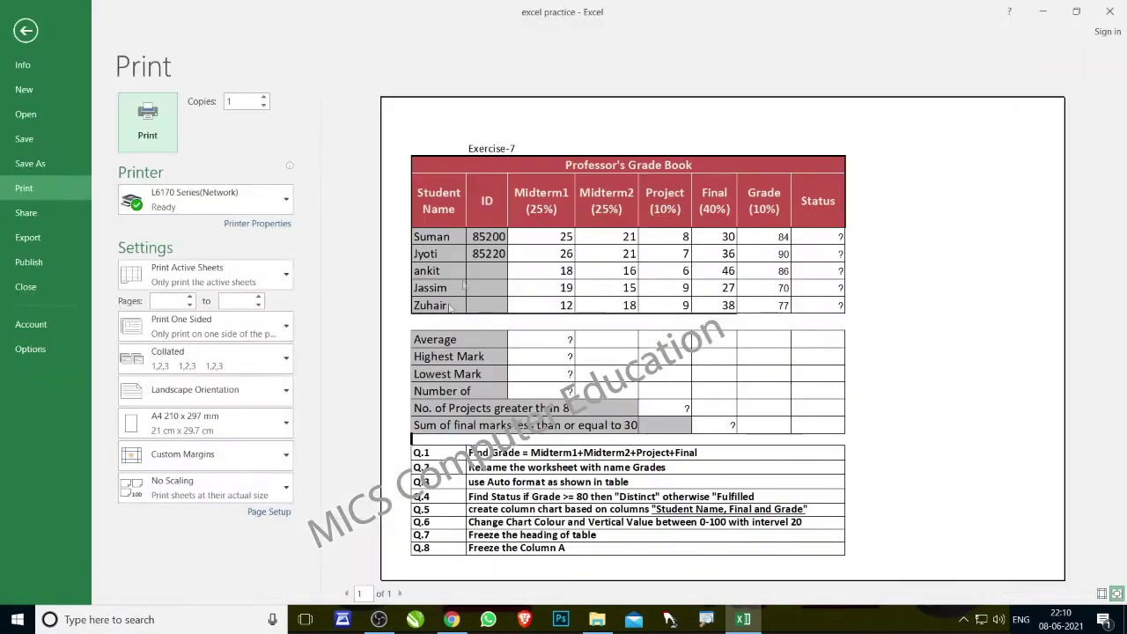
{"action": "key", "text": "Escape"}
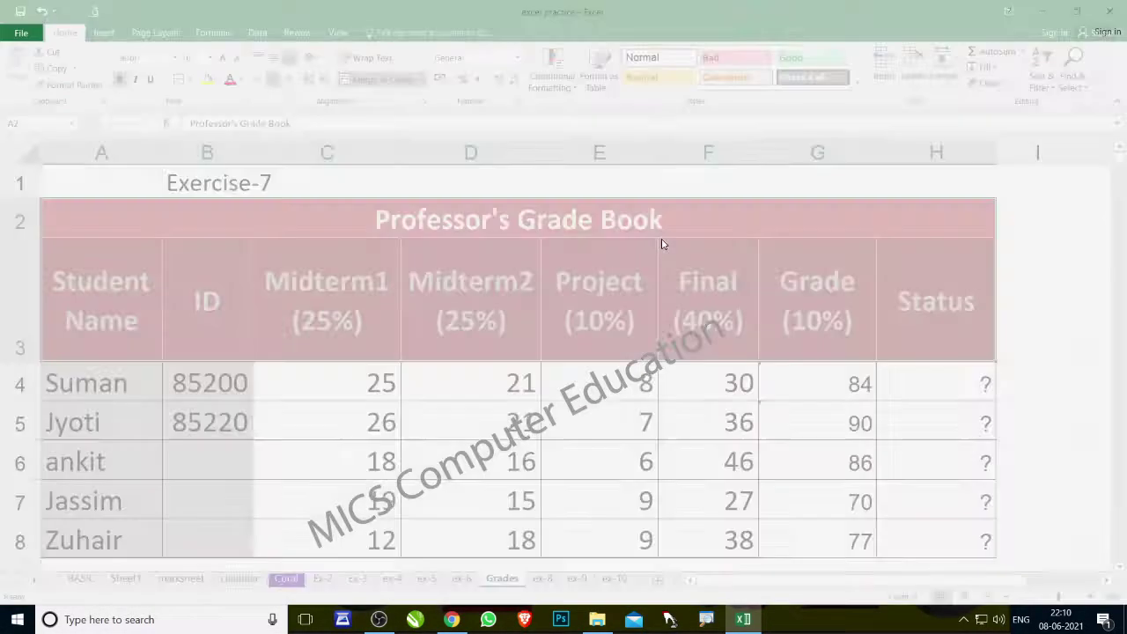
{"action": "left_click", "coordinate": [371, 438]}
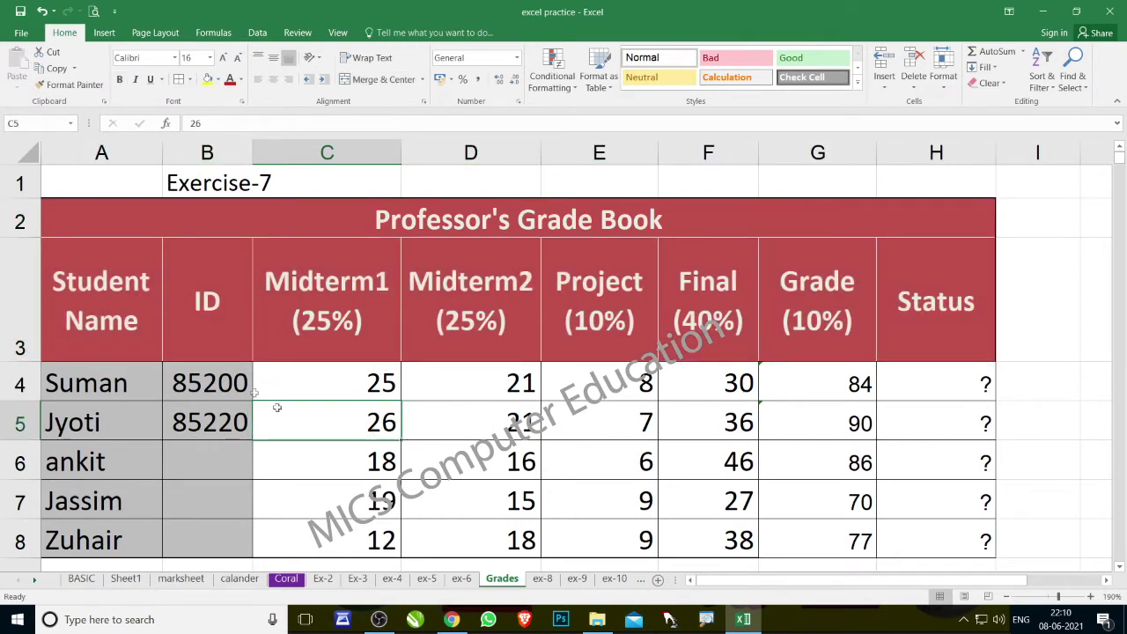
{"action": "left_click_drag", "start_coordinate": [152, 232], "coordinate": [678, 306]}
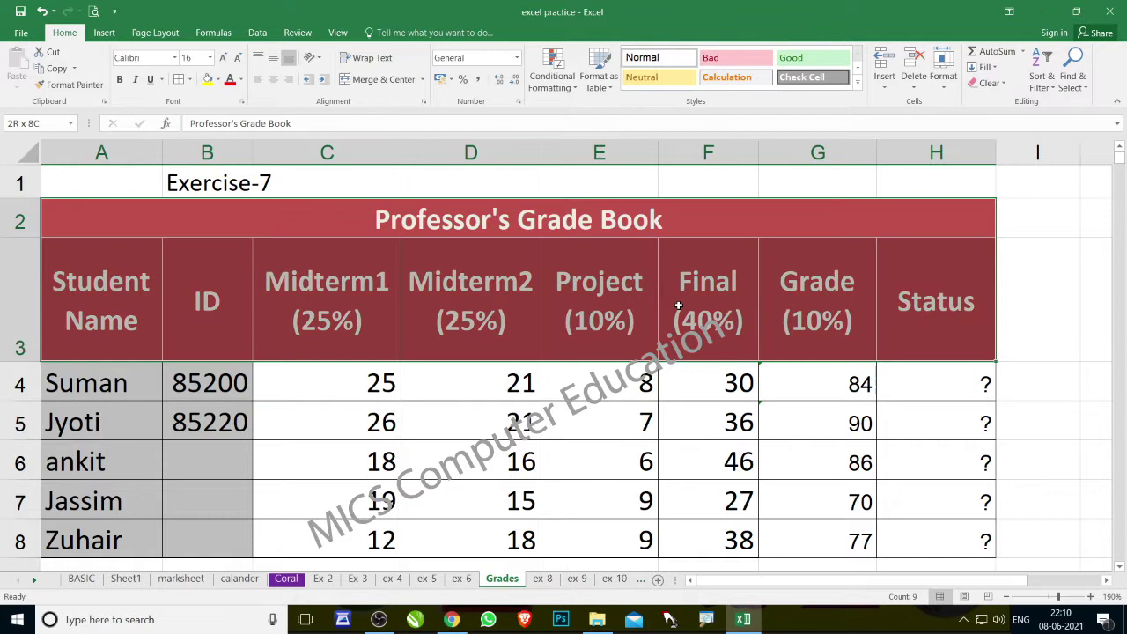
{"action": "left_click", "coordinate": [188, 80]}
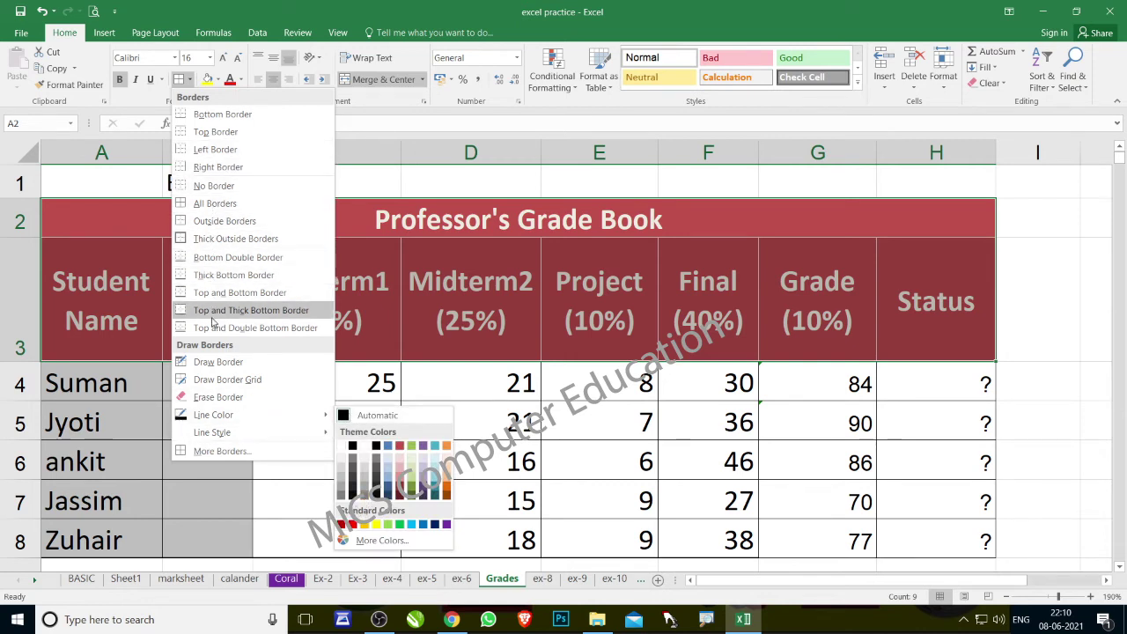
- Give A2:H3 yellow inside horizontal and vertical borders via Format Cells
{"action": "left_click", "coordinate": [221, 451]}
{"action": "left_click_drag", "start_coordinate": [387, 94], "coordinate": [762, 170]}
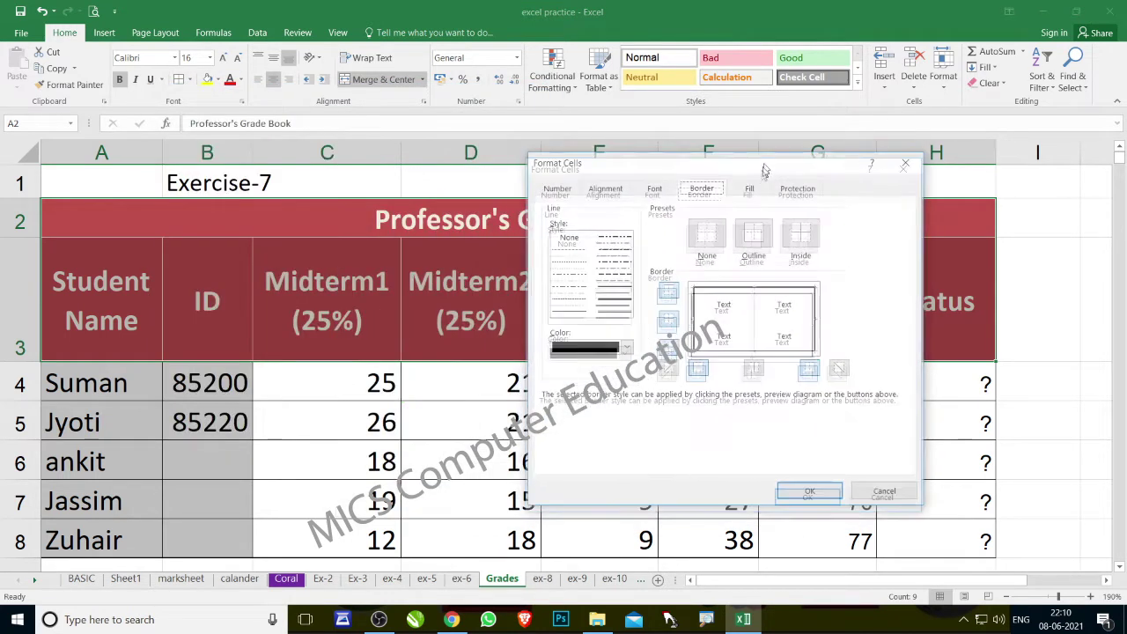
{"action": "left_click", "coordinate": [623, 354]}
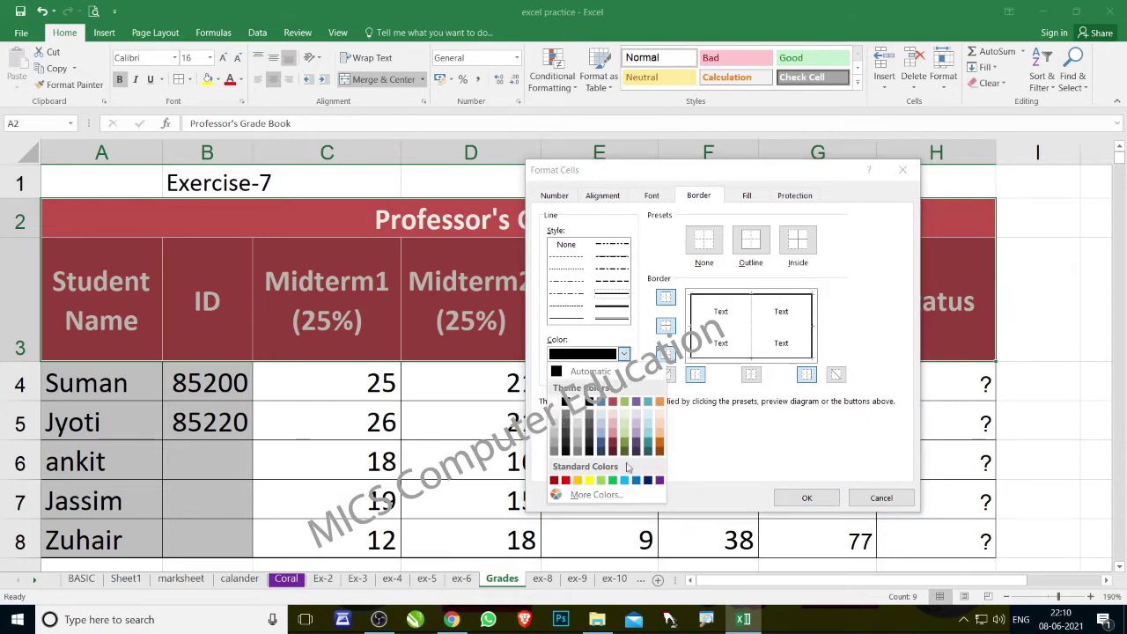
{"action": "left_click", "coordinate": [589, 480]}
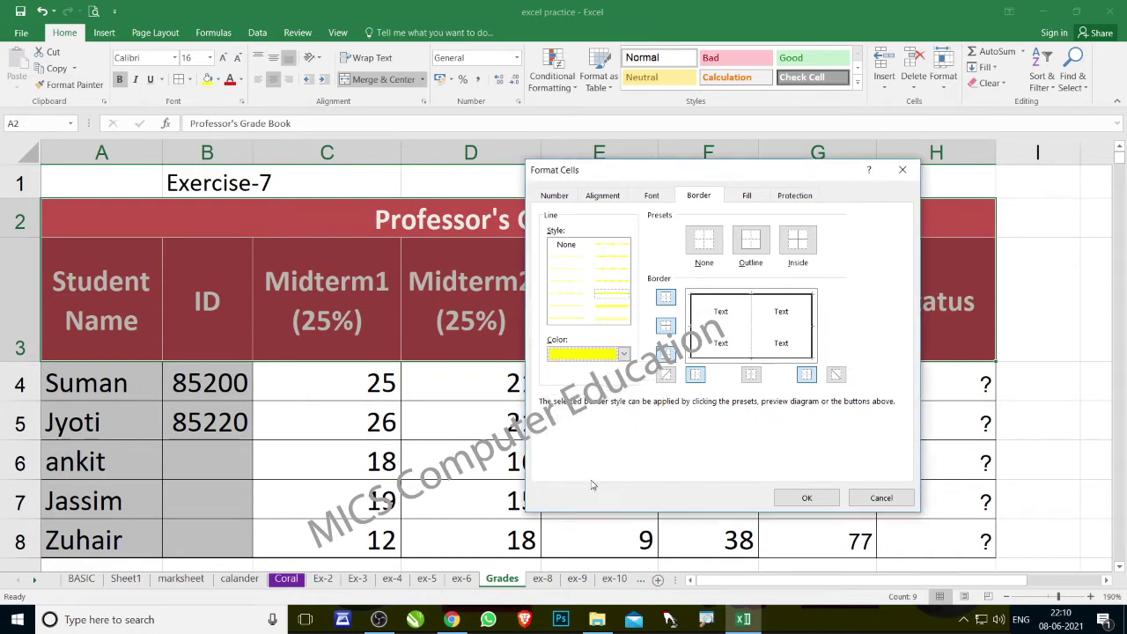
{"action": "left_click", "coordinate": [667, 327]}
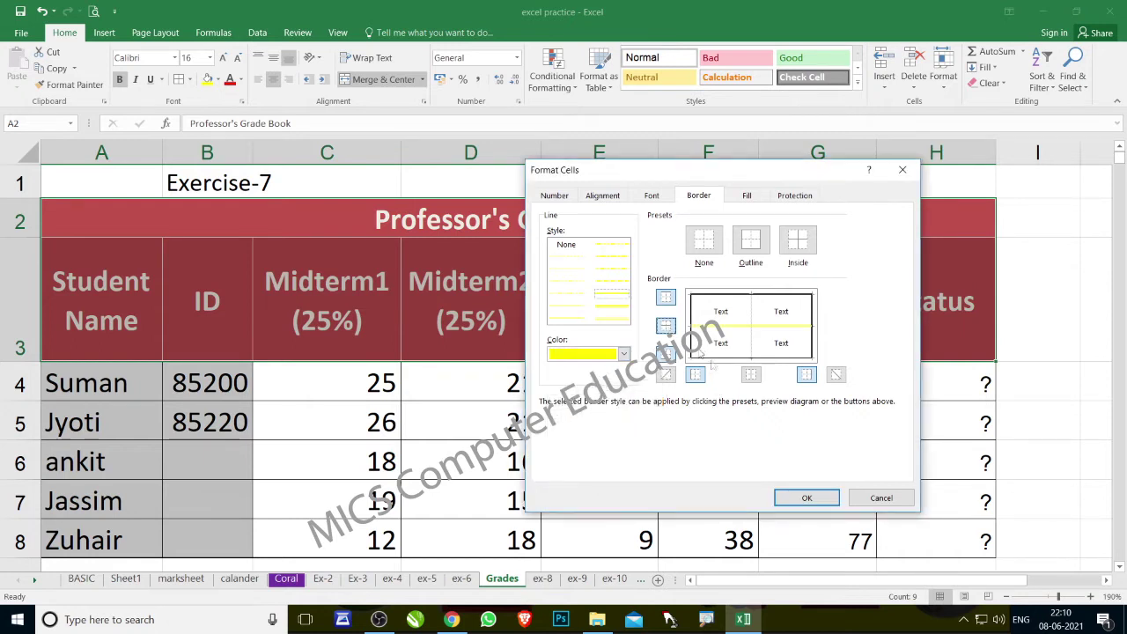
{"action": "left_click", "coordinate": [751, 374]}
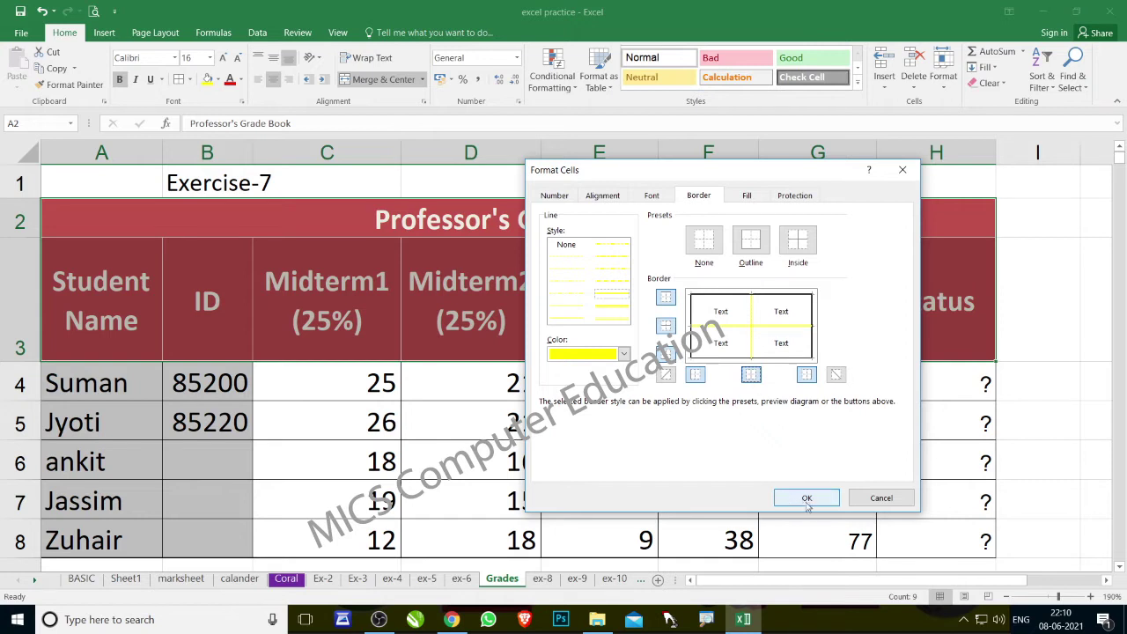
{"action": "left_click", "coordinate": [807, 498]}
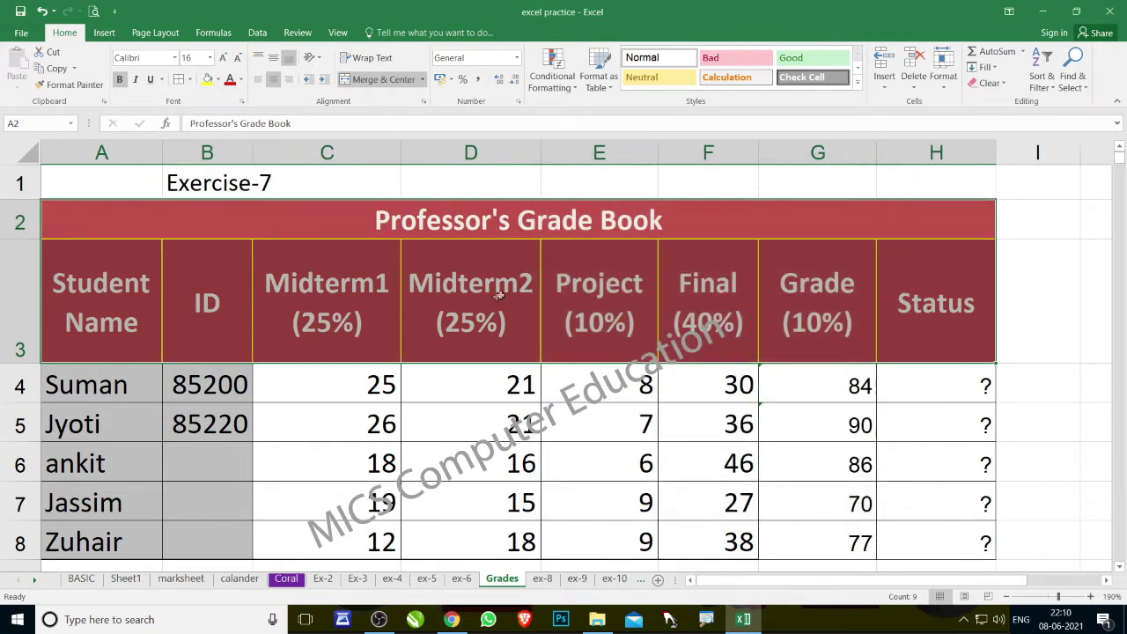
{"action": "left_click", "coordinate": [497, 296]}
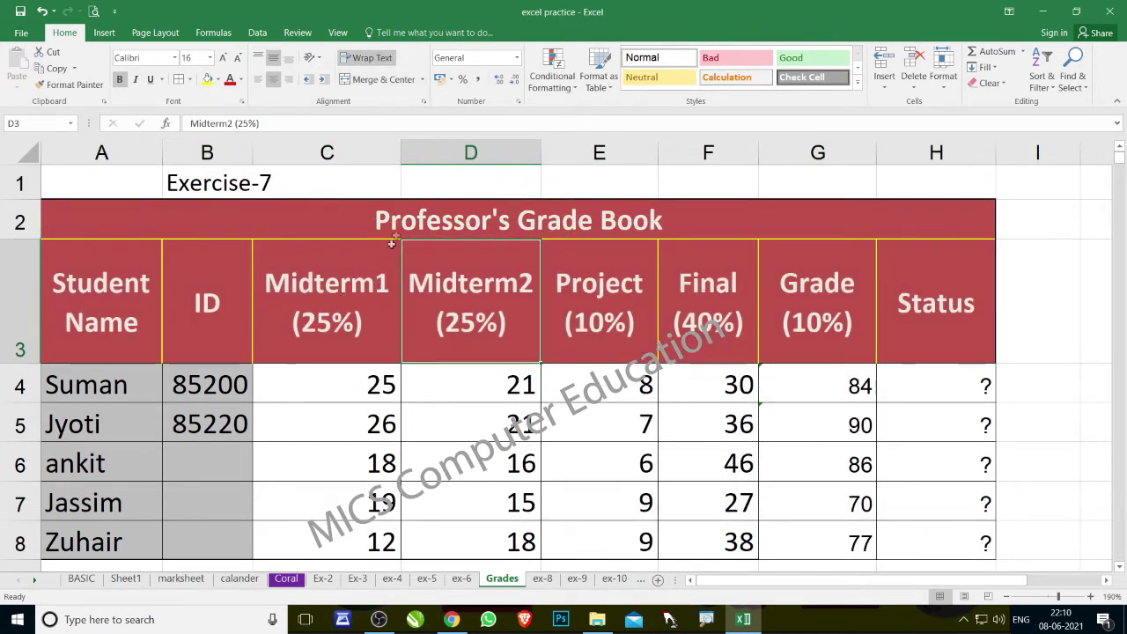
{"action": "left_click", "coordinate": [402, 222]}
{"action": "left_click", "coordinate": [242, 79]}
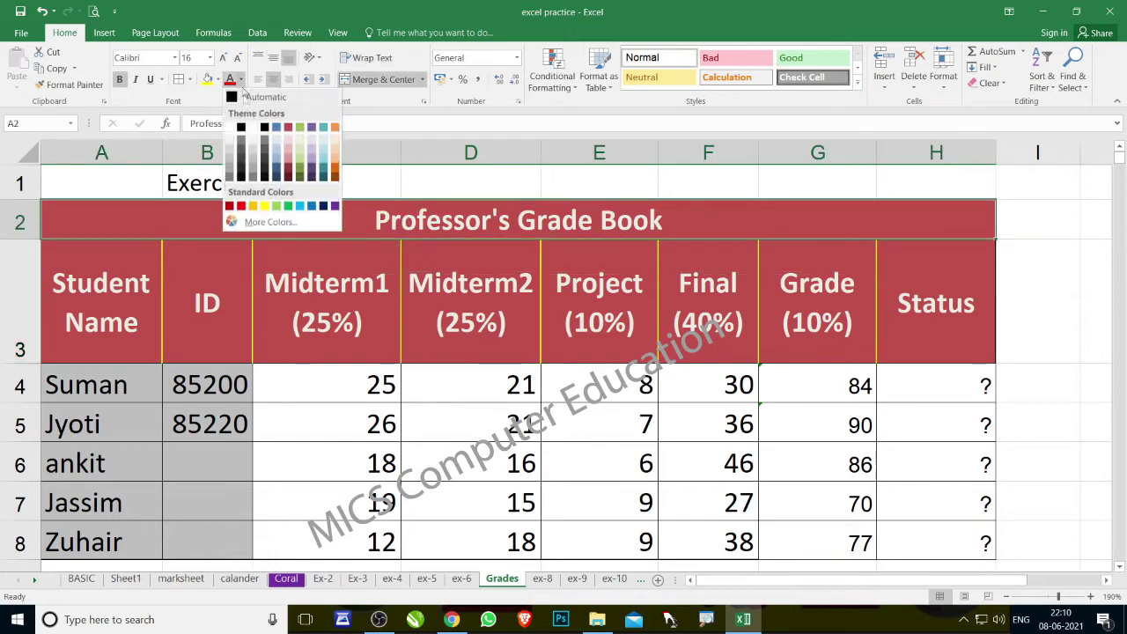
{"action": "left_click", "coordinate": [353, 271]}
{"action": "scroll", "coordinate": [353, 315], "scroll_direction": "down", "scroll_amount": 3}
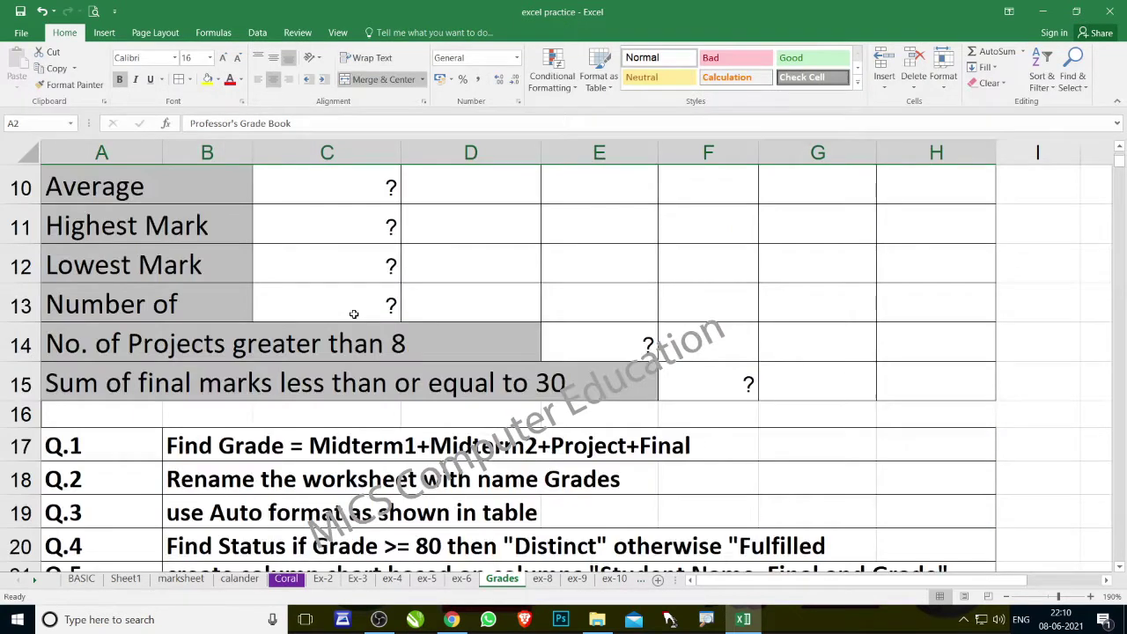
{"action": "scroll", "coordinate": [354, 314], "scroll_direction": "down", "scroll_amount": 1}
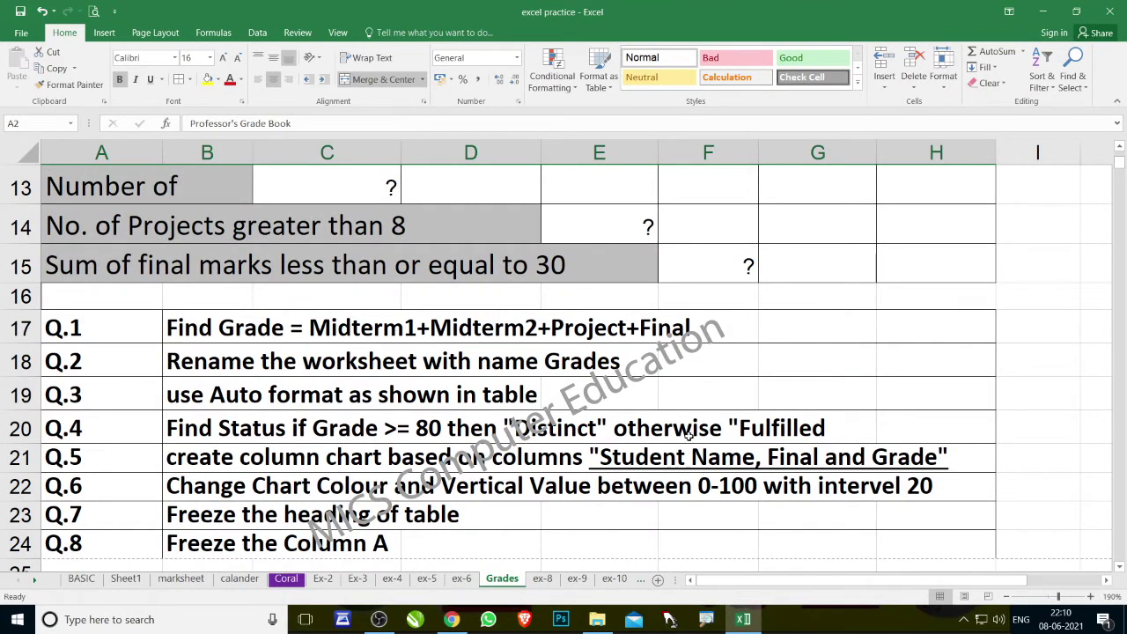
{"action": "scroll", "coordinate": [694, 435], "scroll_direction": "up", "scroll_amount": 3}
{"action": "scroll", "coordinate": [695, 436], "scroll_direction": "up", "scroll_amount": 1}
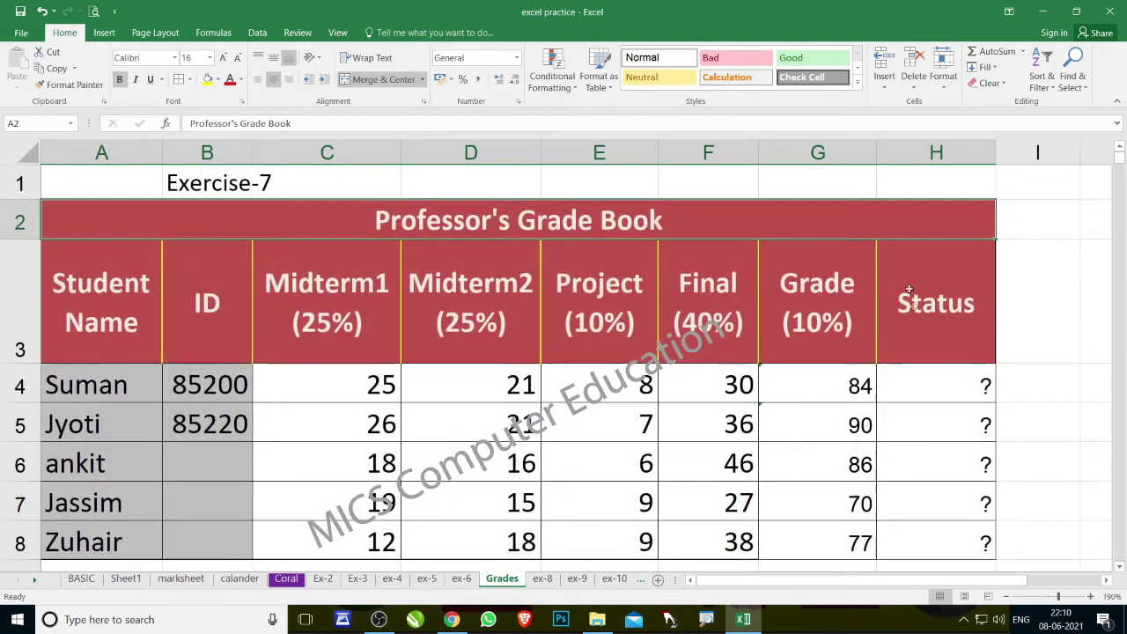
{"action": "left_click", "coordinate": [934, 388]}
{"action": "left_click_drag", "start_coordinate": [924, 417], "coordinate": [926, 531]}
{"action": "scroll", "coordinate": [552, 399], "scroll_direction": "down", "scroll_amount": 2}
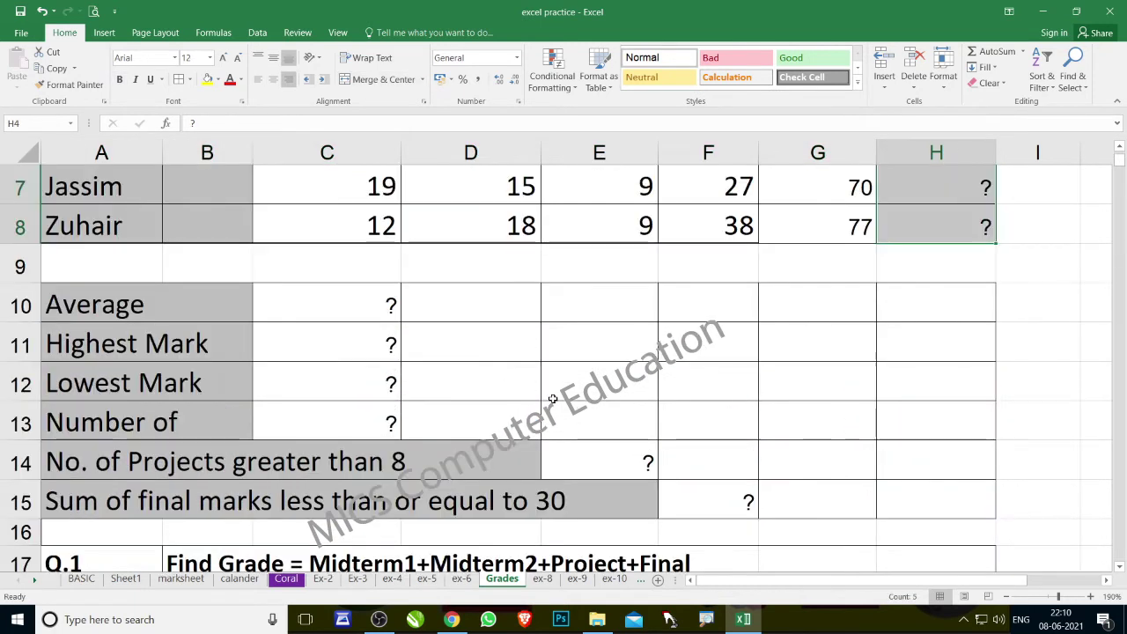
{"action": "scroll", "coordinate": [552, 399], "scroll_direction": "down", "scroll_amount": 1}
{"action": "scroll", "coordinate": [552, 399], "scroll_direction": "down", "scroll_amount": 1}
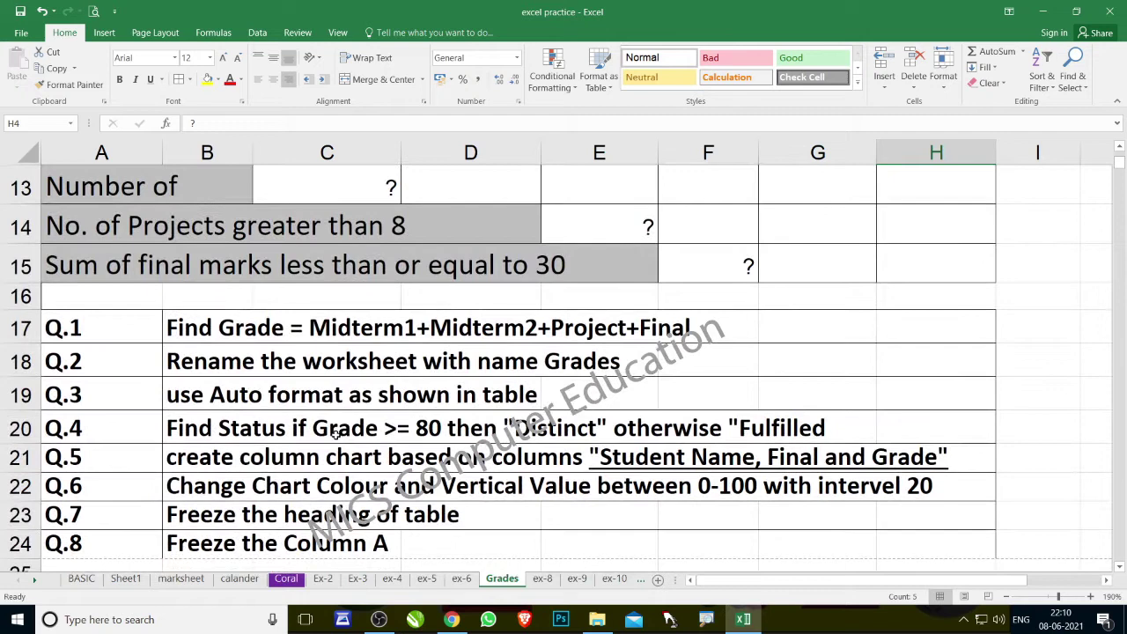
{"action": "scroll", "coordinate": [662, 426], "scroll_direction": "up", "scroll_amount": 3}
{"action": "scroll", "coordinate": [888, 276], "scroll_direction": "up", "scroll_amount": 1}
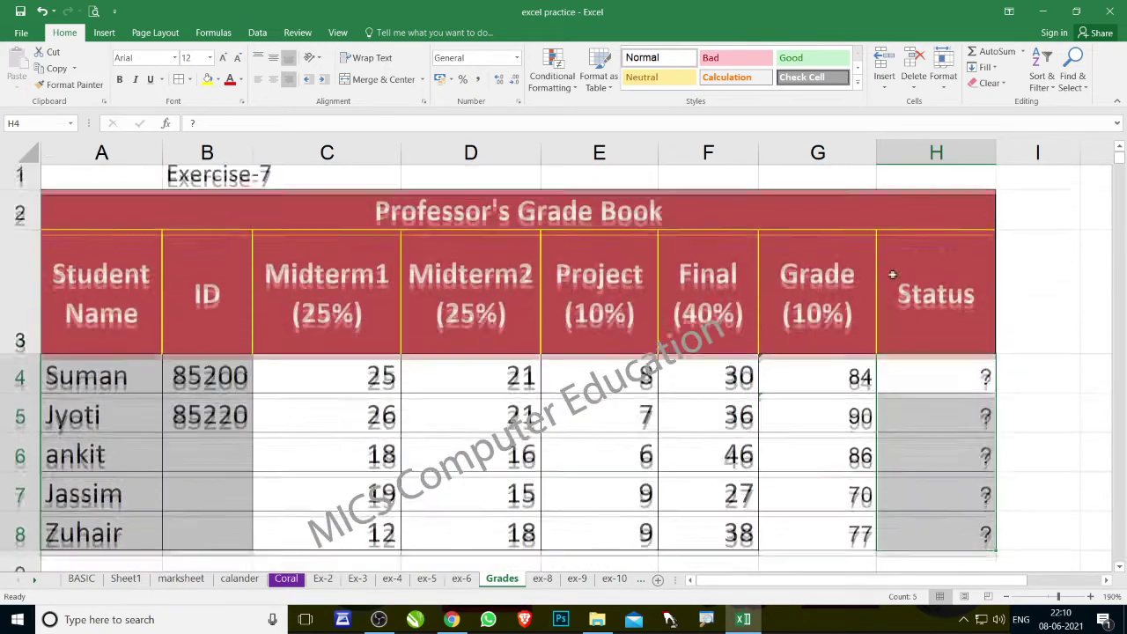
{"action": "left_click", "coordinate": [934, 378]}
{"action": "scroll", "coordinate": [936, 380], "scroll_direction": "down", "scroll_amount": 3}
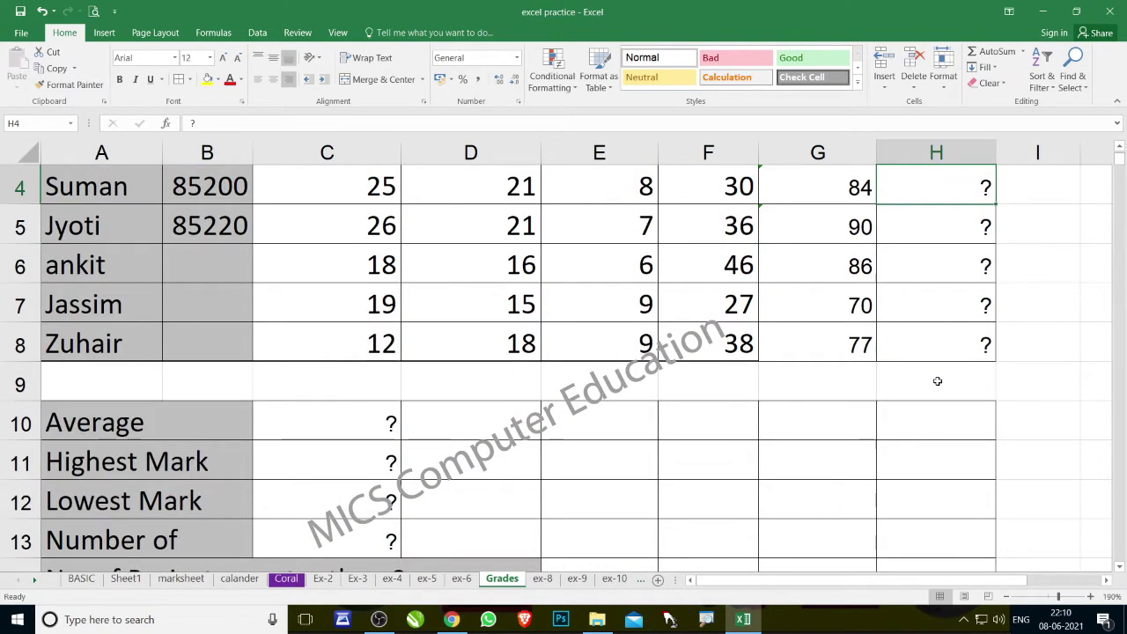
{"action": "scroll", "coordinate": [939, 380], "scroll_direction": "up", "scroll_amount": 1}
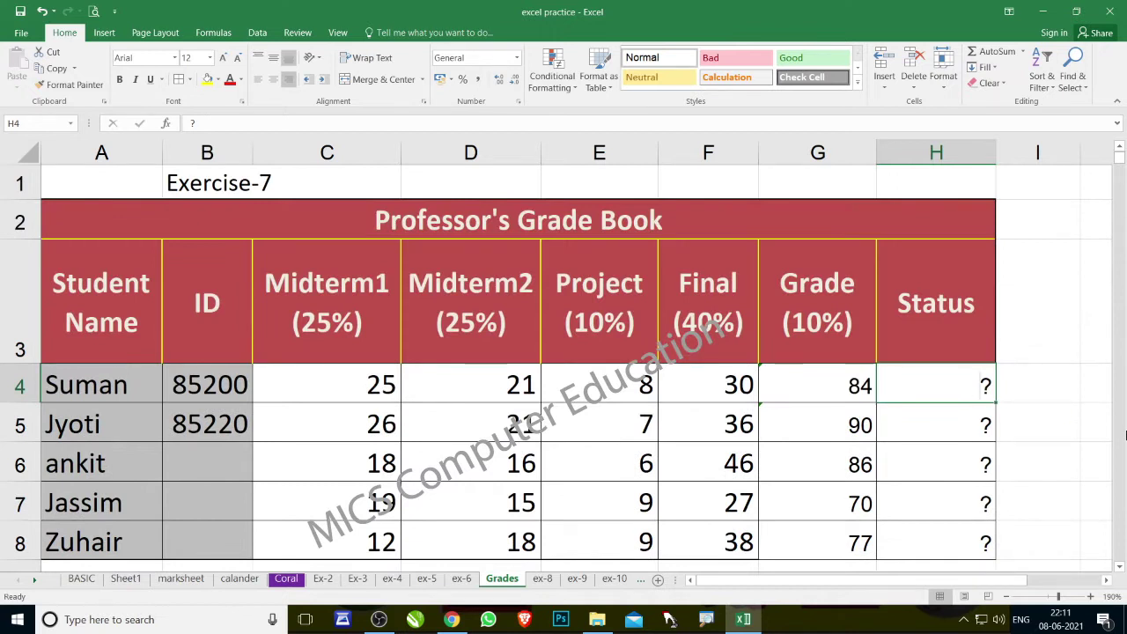
- Enter =IF(G4>=80,"Distinct","Fullfilled") in H4 for Suman's status
{"action": "type", "text": "=if"}
{"action": "key", "text": "Tab"}
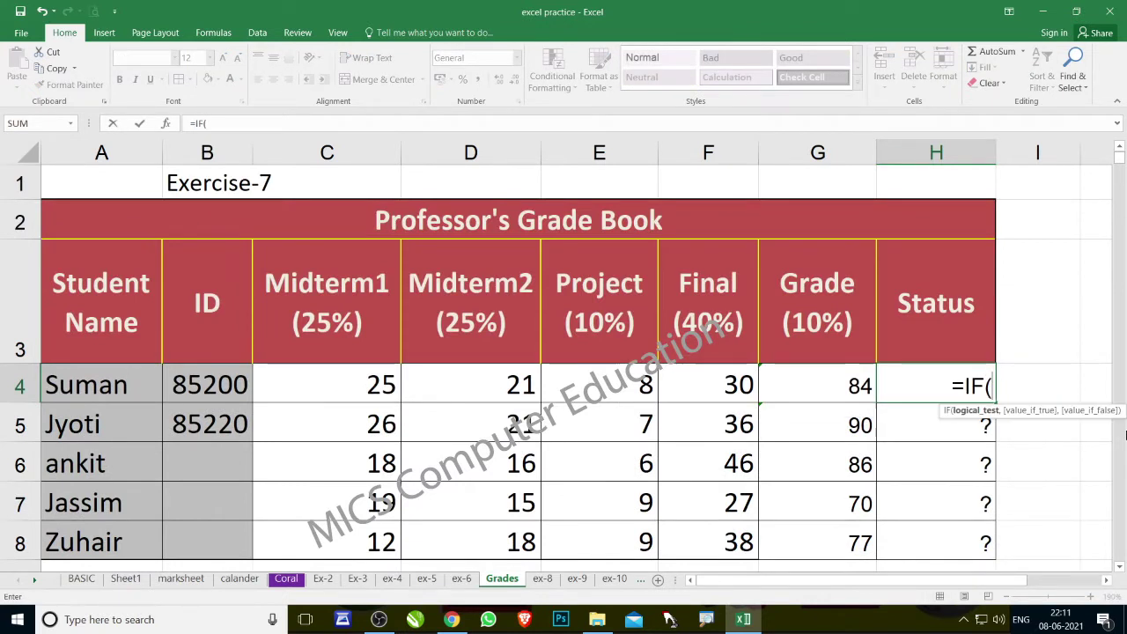
{"action": "left_click", "coordinate": [821, 386]}
{"action": "left_click", "coordinate": [821, 386]}
{"action": "type", "text": ">=8"}
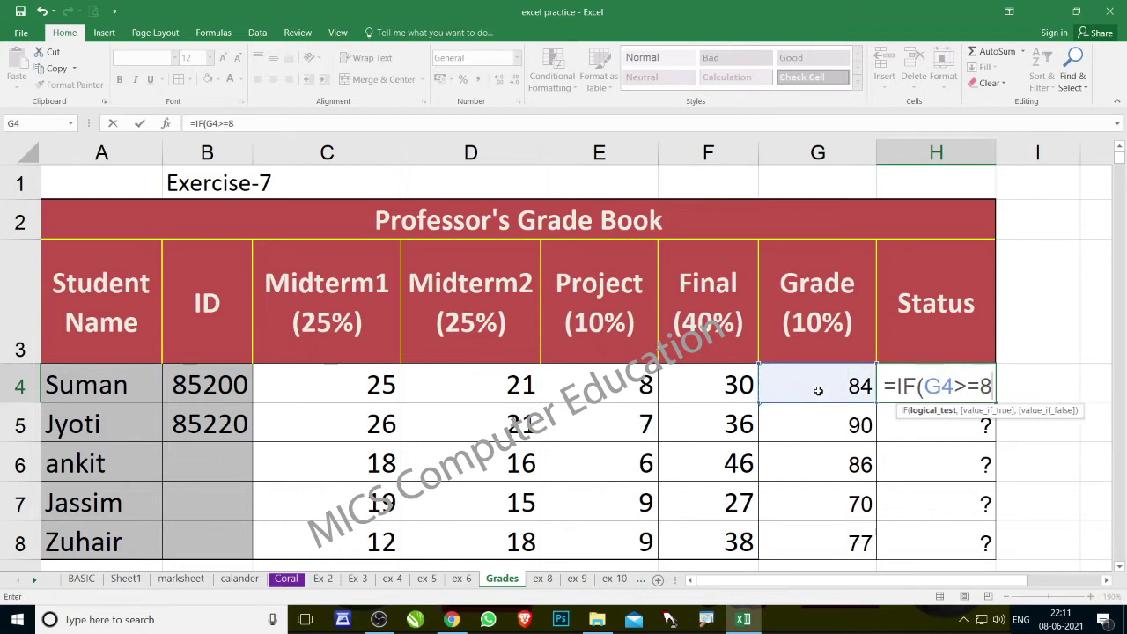
{"action": "type", "text": "0,"}
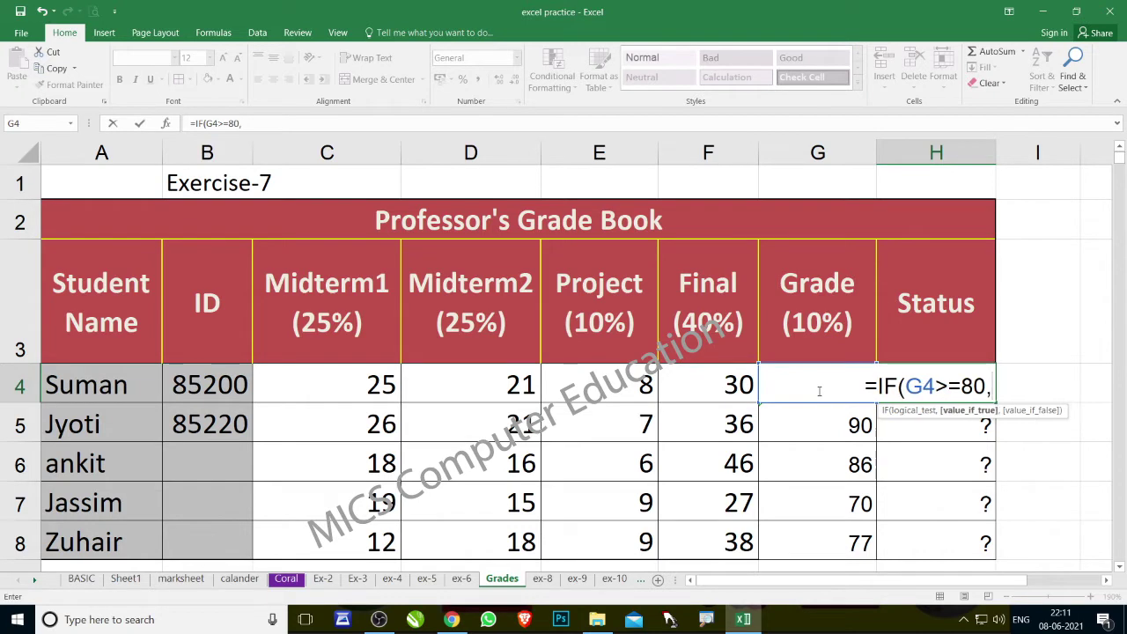
{"action": "scroll", "coordinate": [686, 409], "scroll_direction": "down", "scroll_amount": 2}
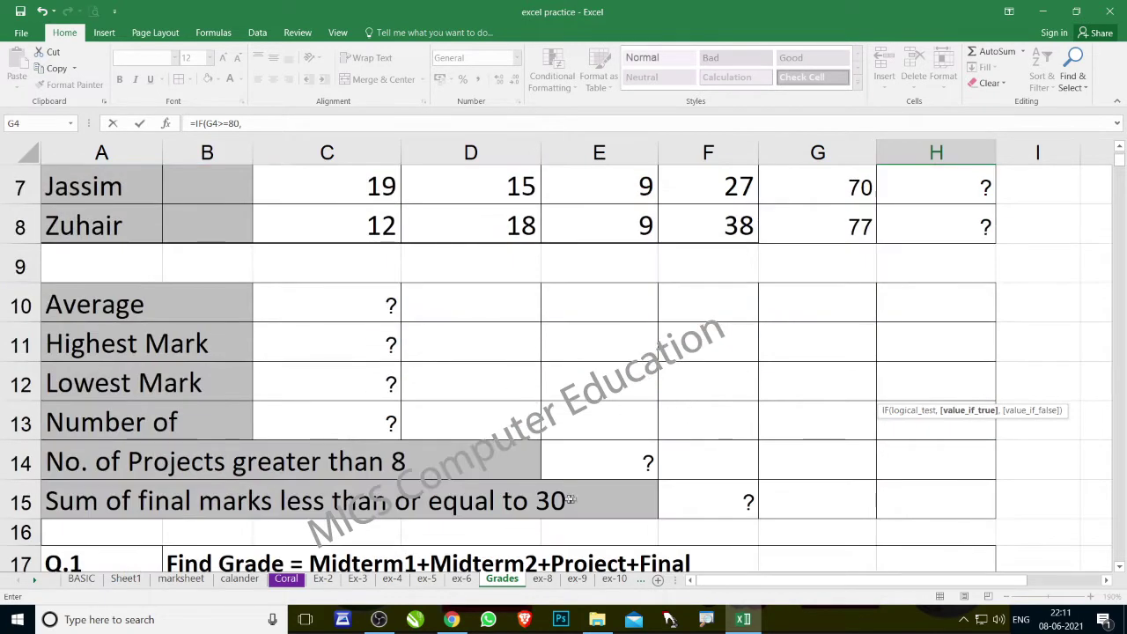
{"action": "scroll", "coordinate": [571, 494], "scroll_direction": "down", "scroll_amount": 1}
{"action": "scroll", "coordinate": [570, 494], "scroll_direction": "down", "scroll_amount": 1}
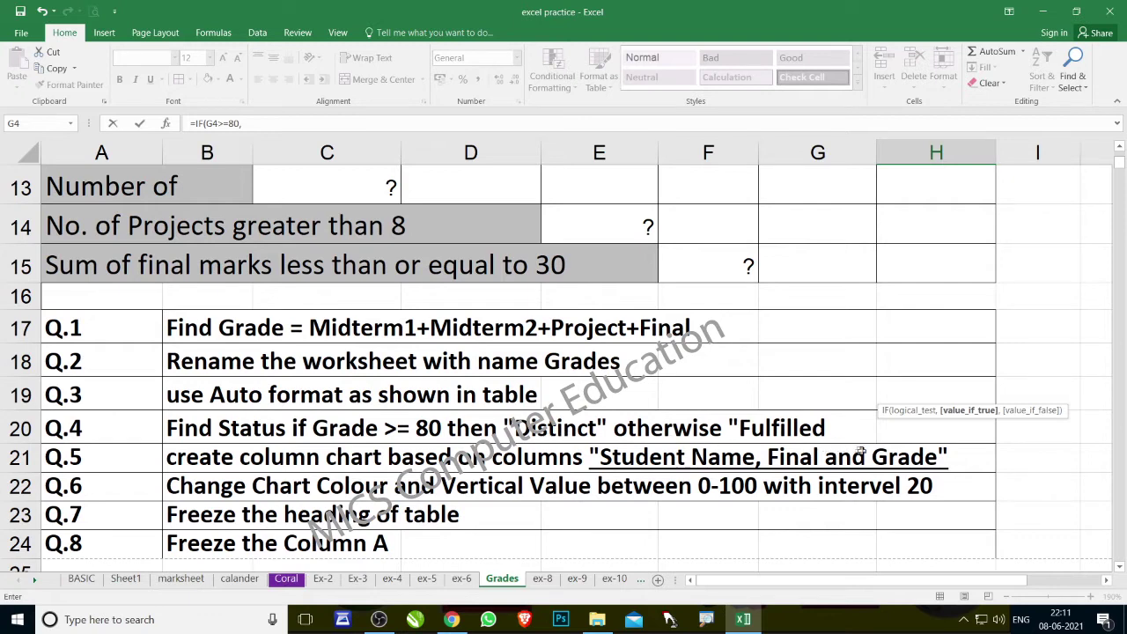
{"action": "scroll", "coordinate": [850, 445], "scroll_direction": "up", "scroll_amount": 2}
{"action": "scroll", "coordinate": [845, 443], "scroll_direction": "up", "scroll_amount": 1}
{"action": "scroll", "coordinate": [845, 443], "scroll_direction": "up", "scroll_amount": 1}
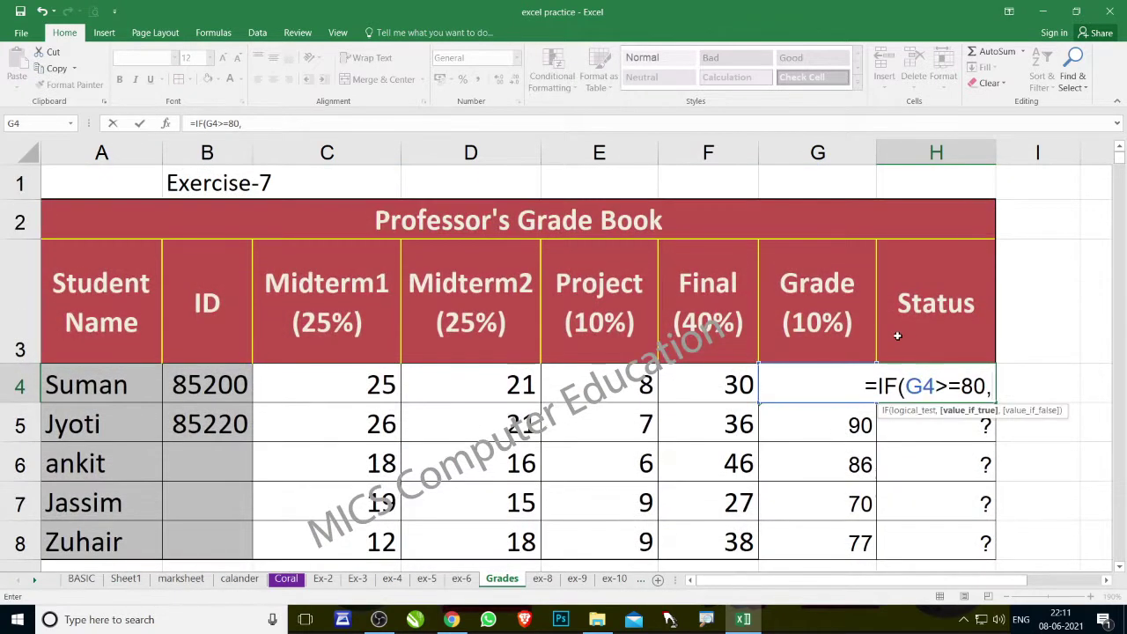
{"action": "type", "text": "\""}
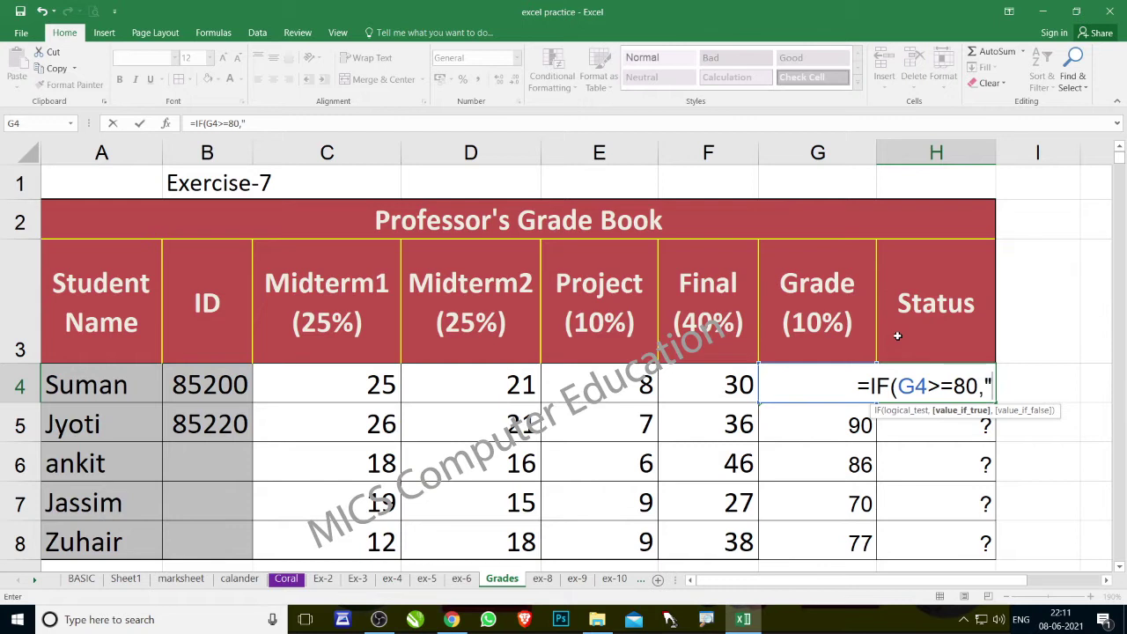
{"action": "type", "text": "Distinc"}
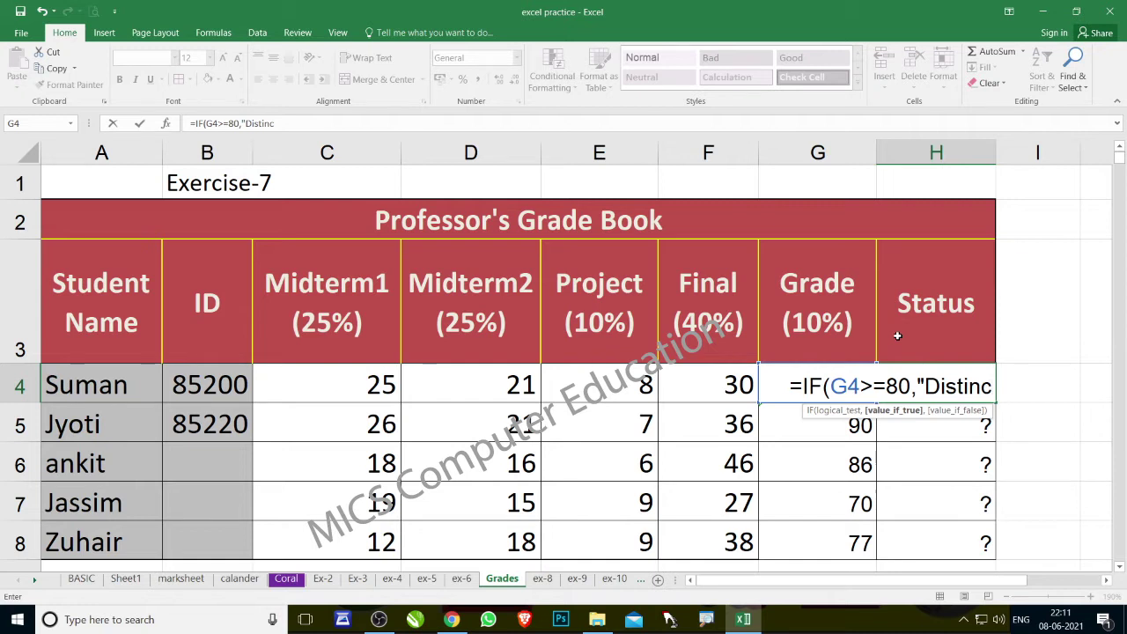
{"action": "type", "text": "t"}
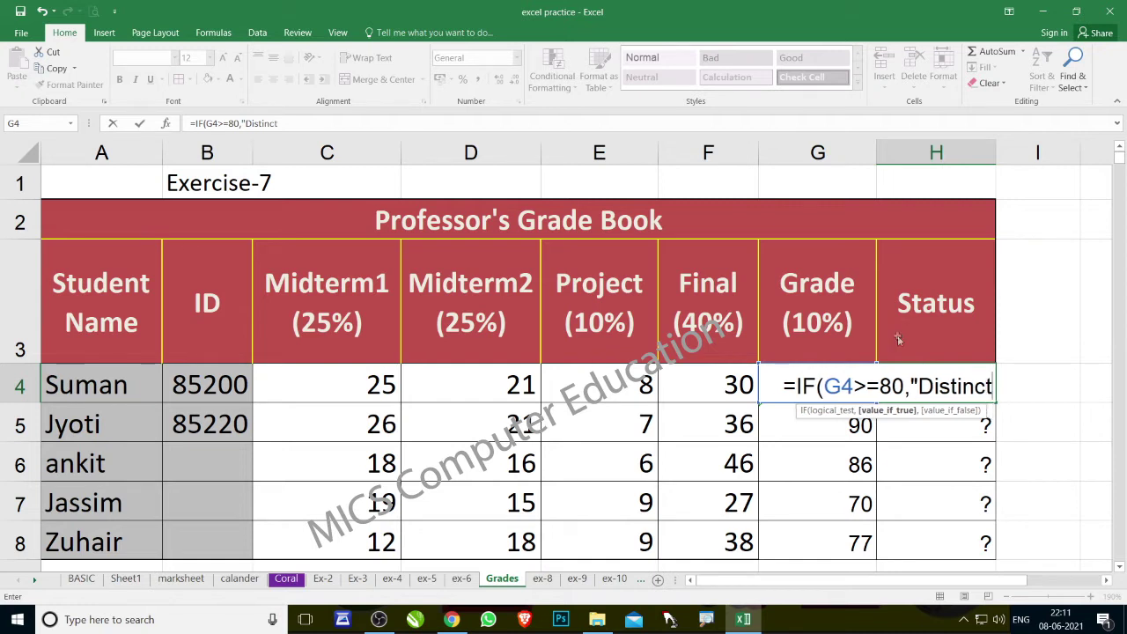
{"action": "type", "text": "\""}
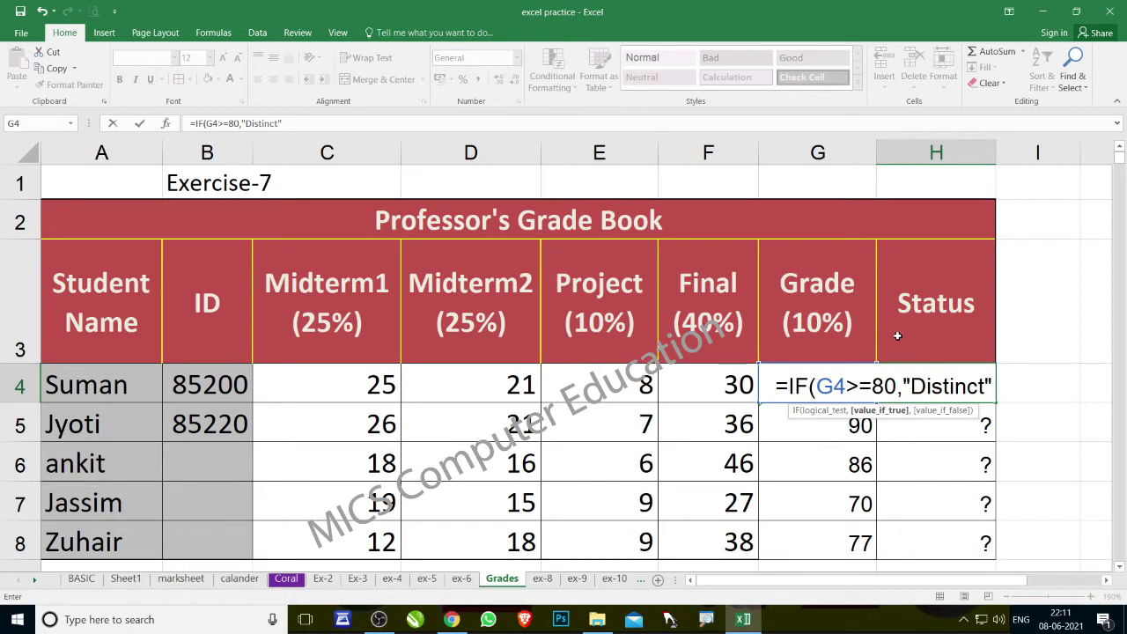
{"action": "type", "text": ","}
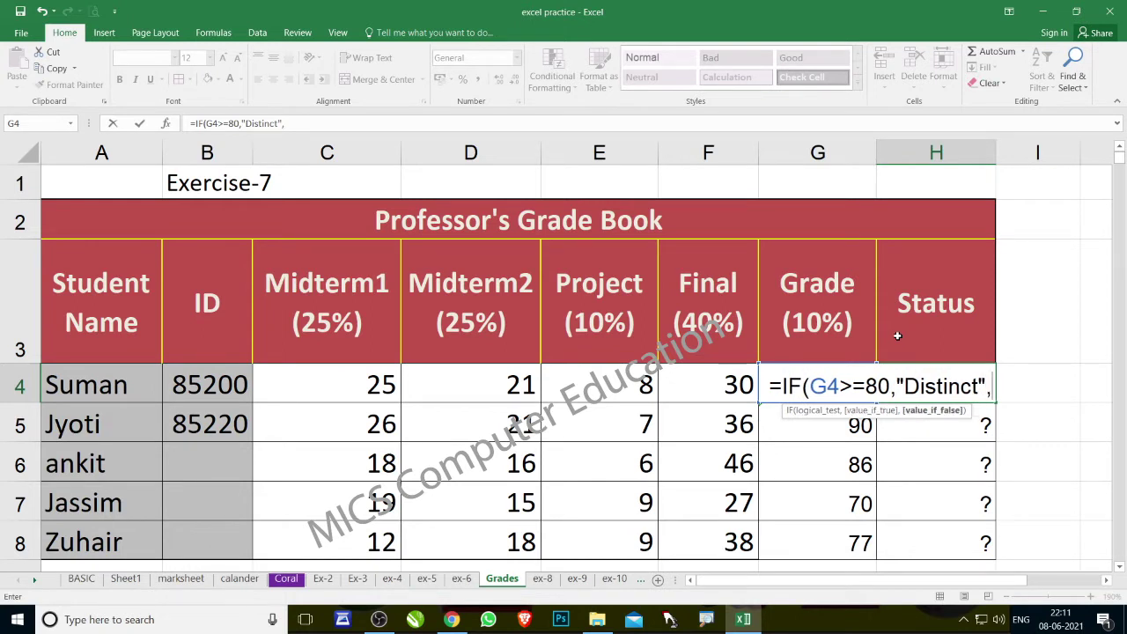
{"action": "type", "text": "\""}
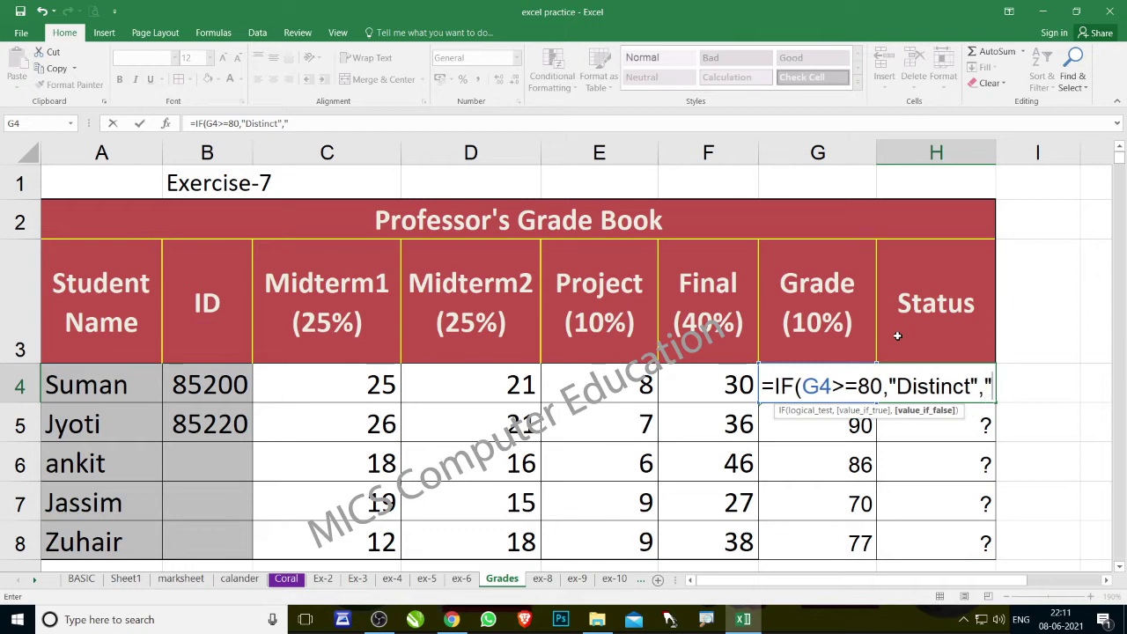
{"action": "type", "text": "F"}
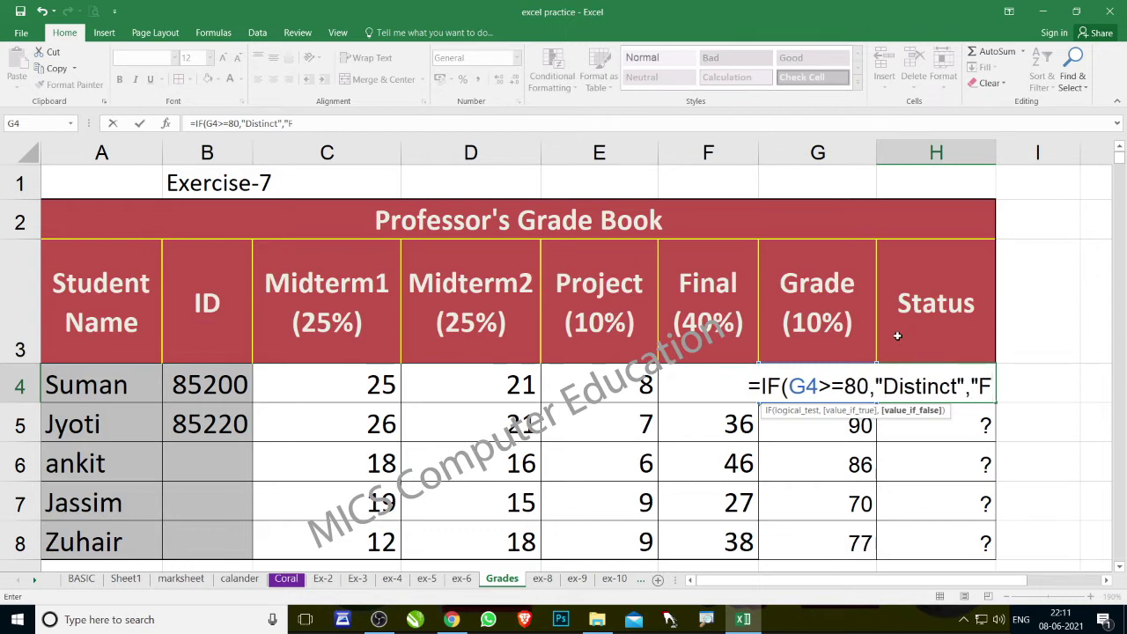
{"action": "type", "text": "ullfilled\")"}
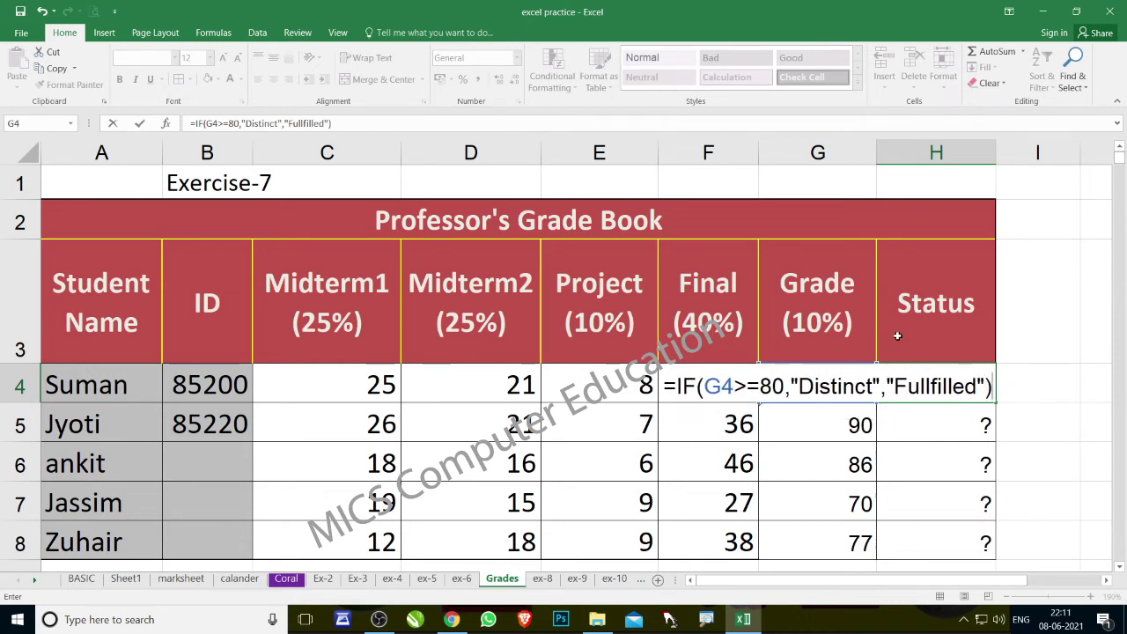
{"action": "key", "text": "Return"}
{"action": "left_click", "coordinate": [936, 396]}
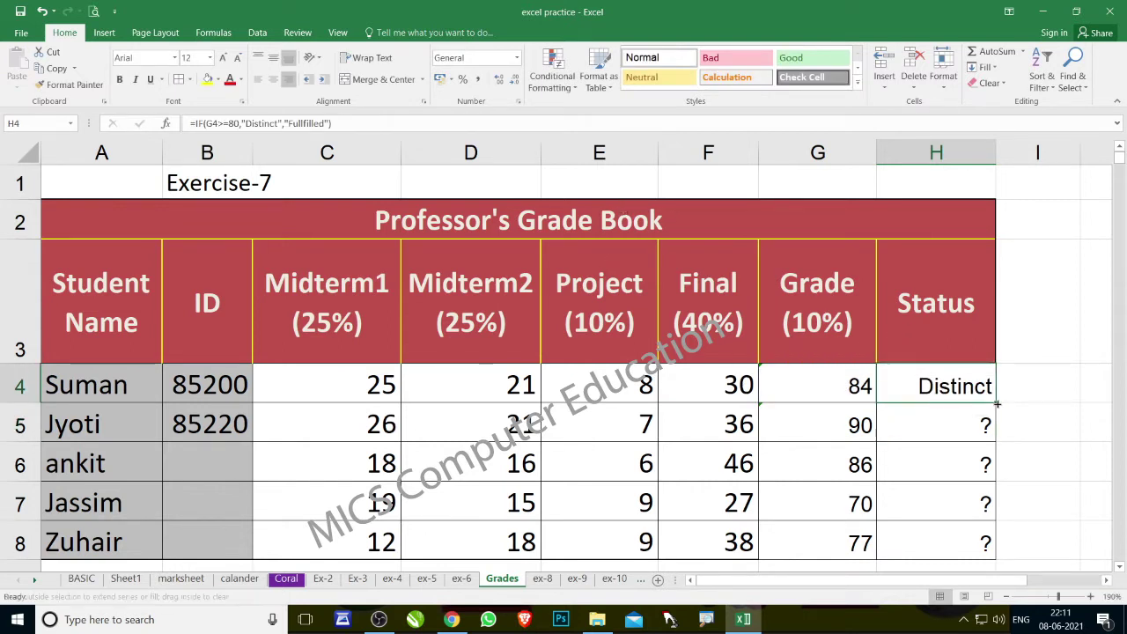
{"action": "left_click_drag", "start_coordinate": [997, 404], "coordinate": [974, 551]}
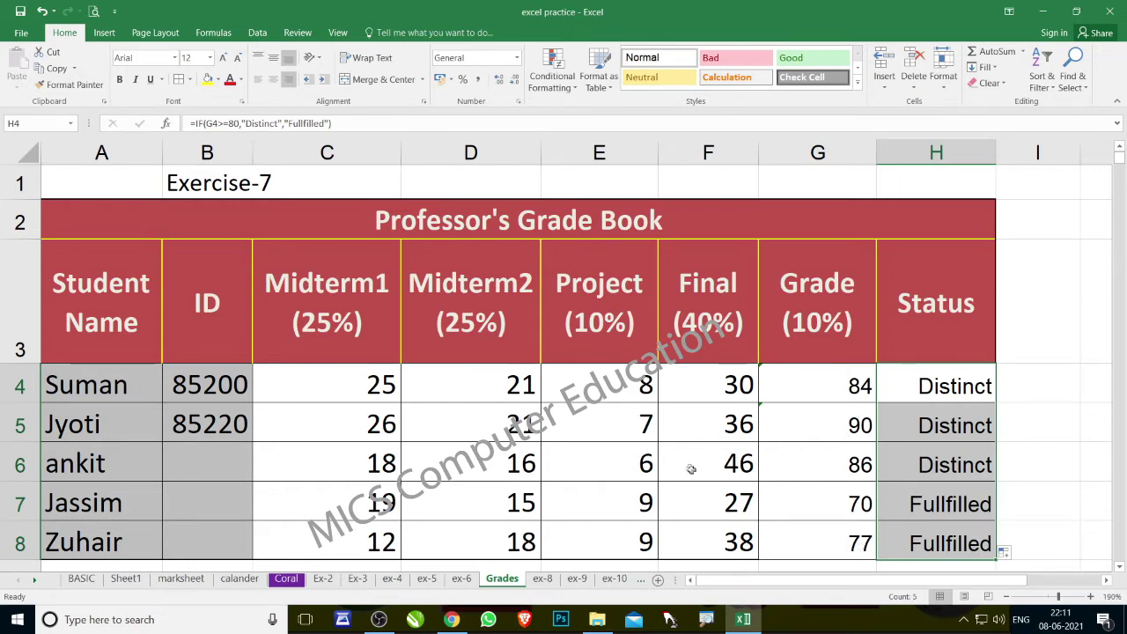
{"action": "scroll", "coordinate": [698, 464], "scroll_direction": "down", "scroll_amount": 1}
{"action": "scroll", "coordinate": [697, 464], "scroll_direction": "down", "scroll_amount": 2}
{"action": "scroll", "coordinate": [697, 464], "scroll_direction": "down", "scroll_amount": 1}
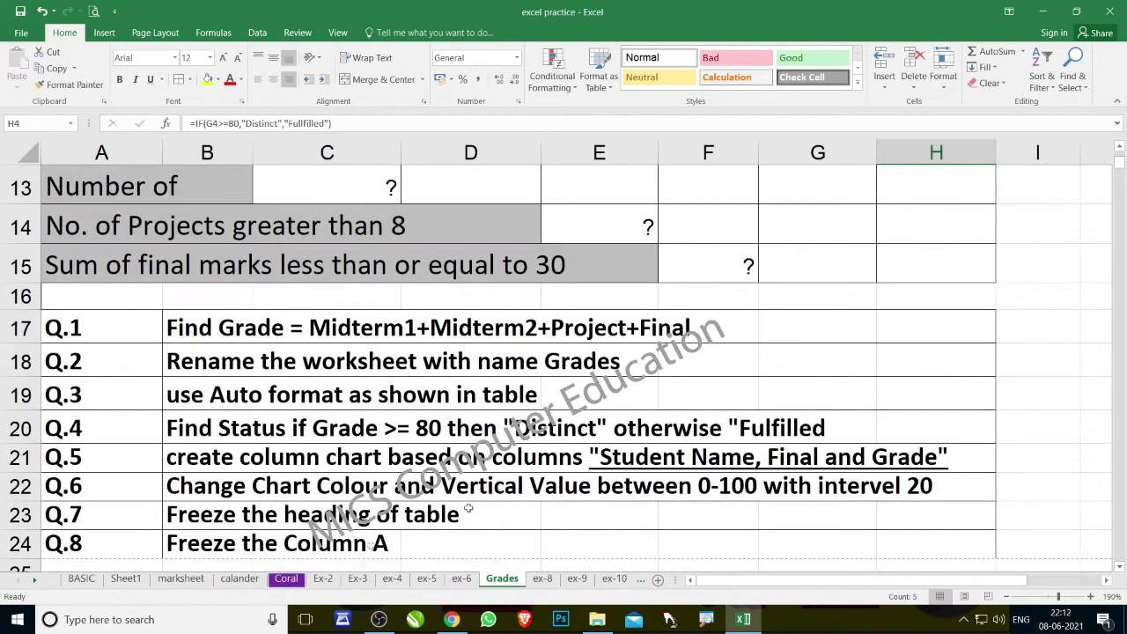
{"action": "scroll", "coordinate": [290, 534], "scroll_direction": "down", "scroll_amount": 1}
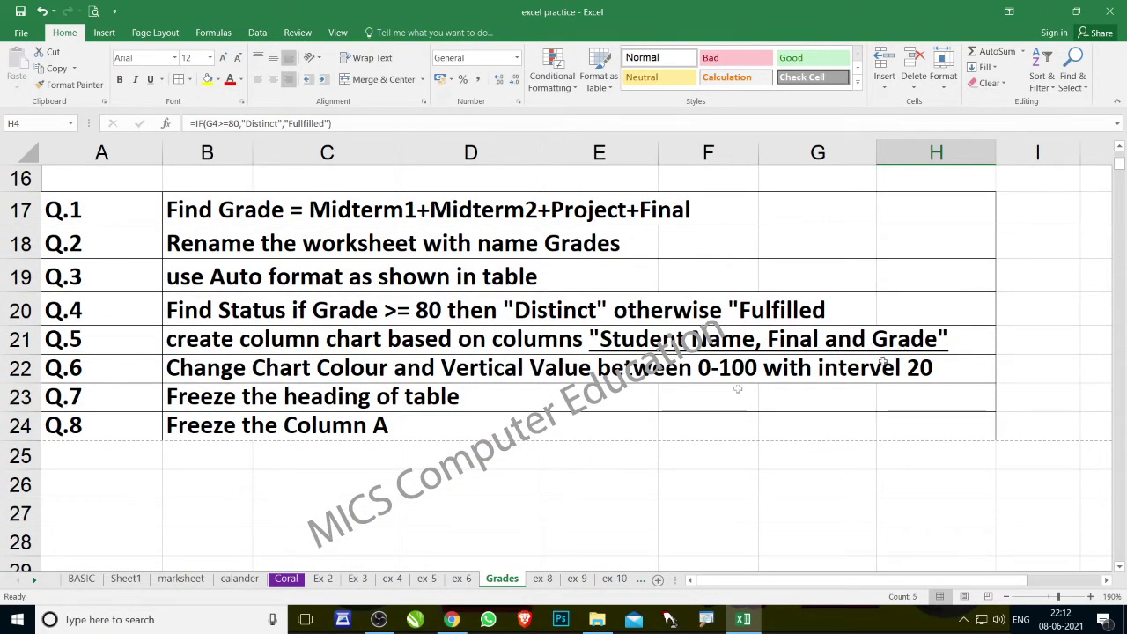
{"action": "scroll", "coordinate": [711, 346], "scroll_direction": "up", "scroll_amount": 5}
{"action": "scroll", "coordinate": [711, 346], "scroll_direction": "down", "scroll_amount": 1}
{"action": "scroll", "coordinate": [564, 370], "scroll_direction": "up", "scroll_amount": 1}
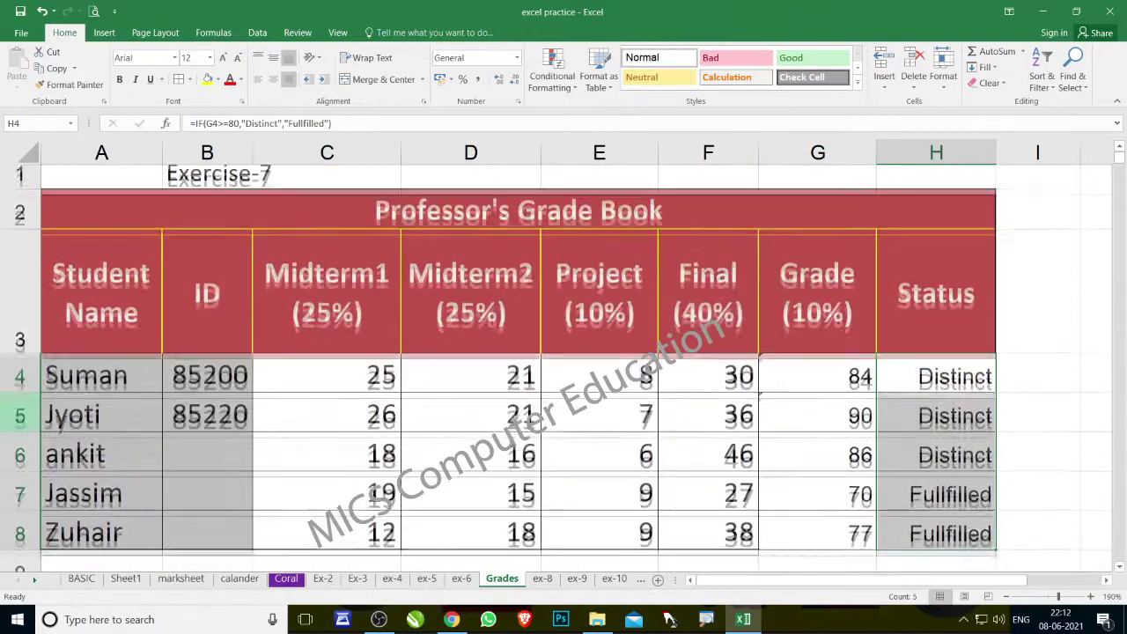
- Select A3:A8 together with F3:G8 (Student Name, Final and Grade) as chart data
{"action": "left_click_drag", "start_coordinate": [86, 300], "coordinate": [132, 522]}
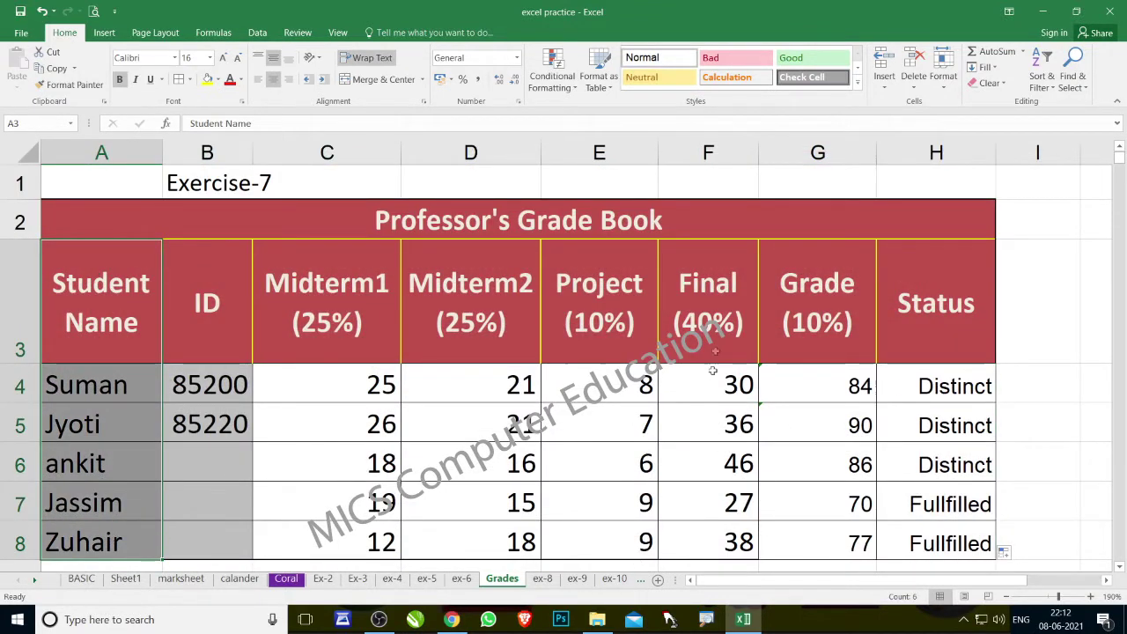
{"action": "left_click_drag", "start_coordinate": [704, 295], "coordinate": [792, 525]}
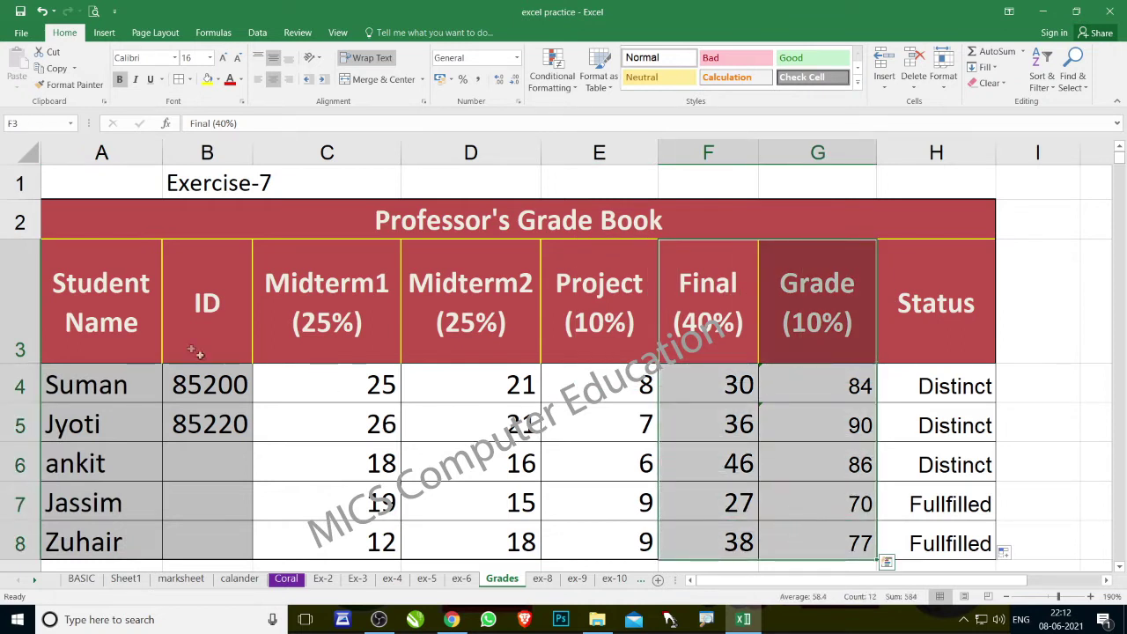
{"action": "left_click", "coordinate": [628, 434]}
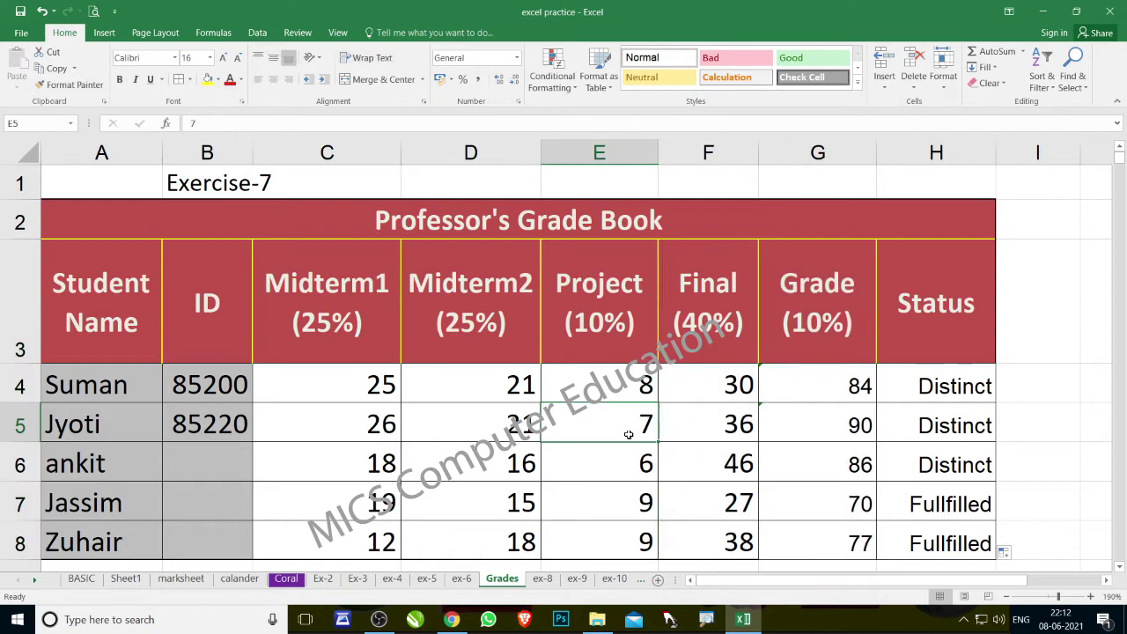
{"action": "mouse_move", "coordinate": [116, 282]}
{"action": "left_mouse_down"}
{"action": "mouse_move", "coordinate": [94, 469]}
{"action": "mouse_move", "coordinate": [103, 519]}
{"action": "left_mouse_up"}
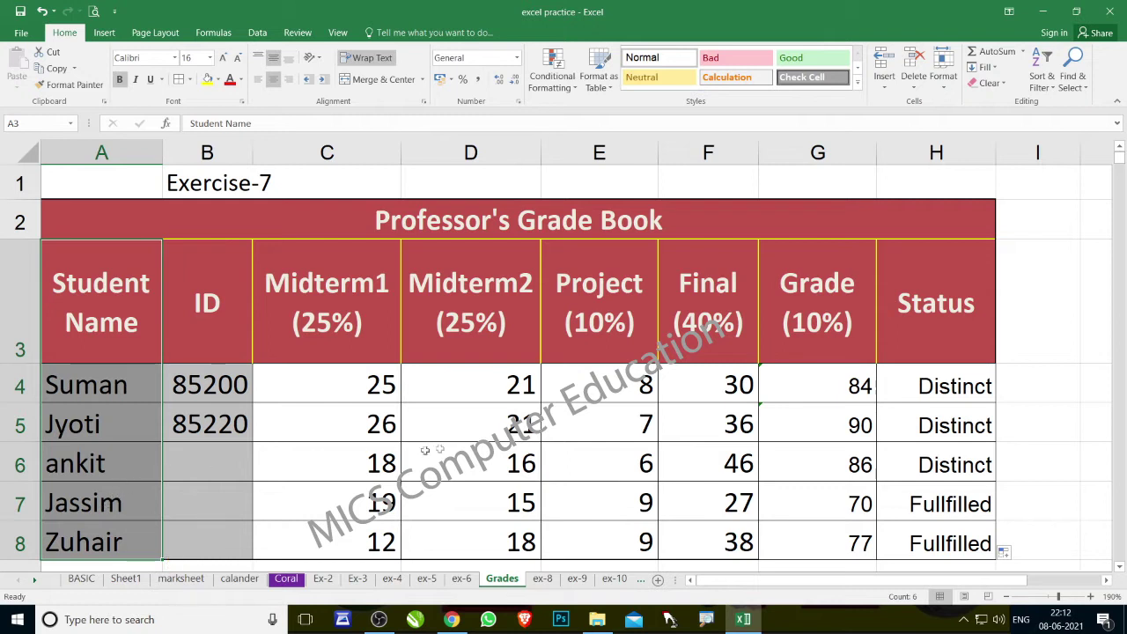
{"action": "left_click_drag", "start_coordinate": [700, 300], "coordinate": [804, 533], "text": "ctrl"}
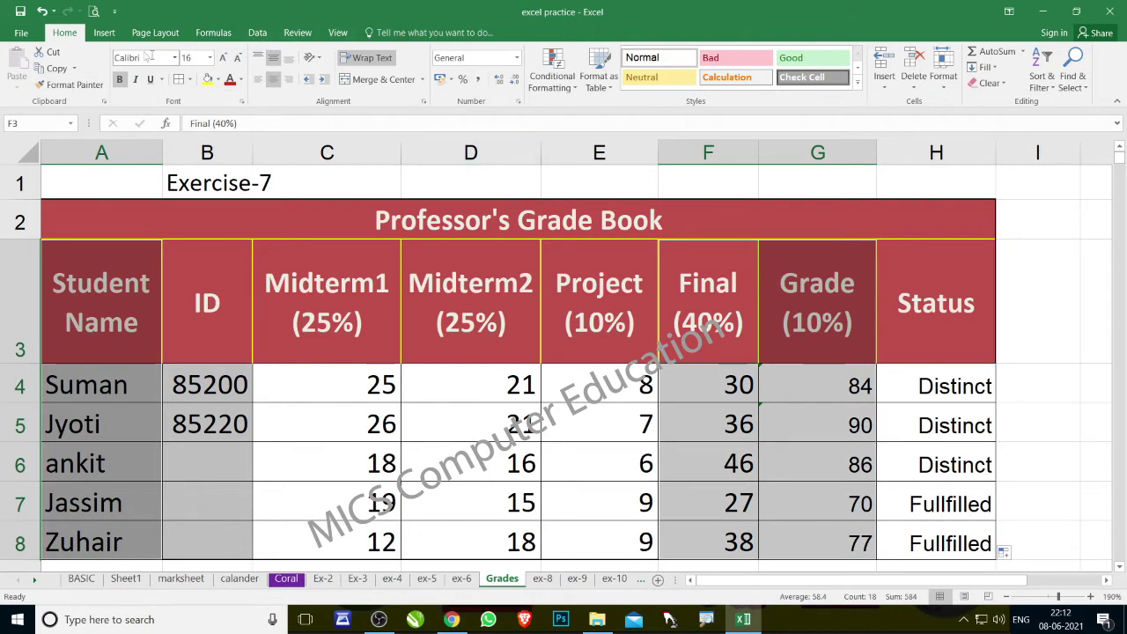
- Insert a 3-D Clustered Column chart from the selected Final and Grade data
{"action": "left_click", "coordinate": [104, 33]}
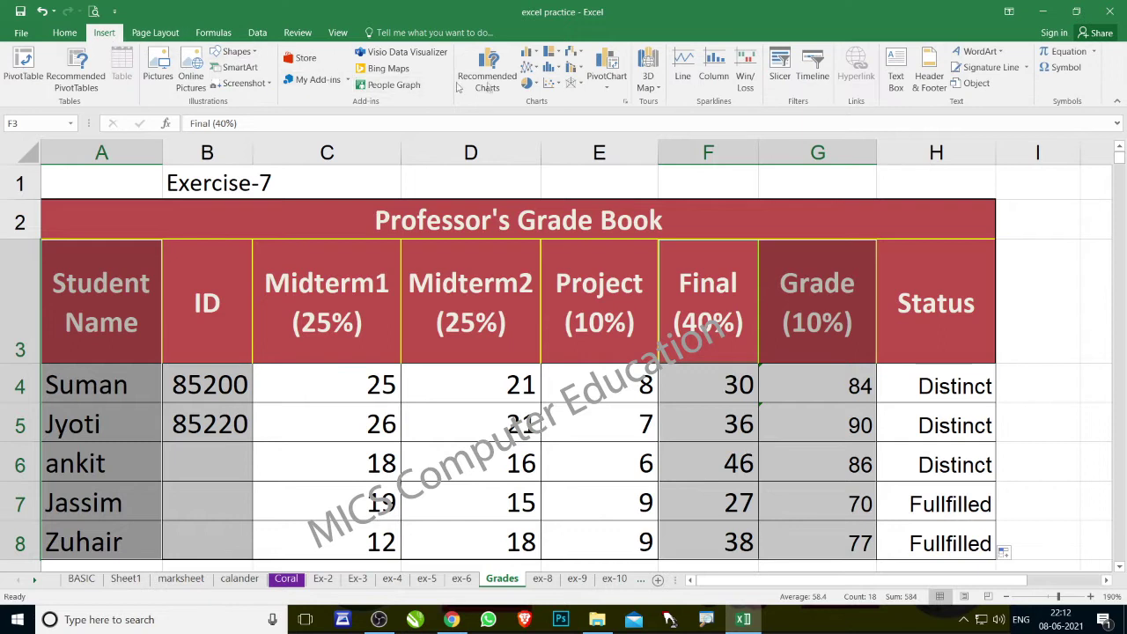
{"action": "left_click", "coordinate": [539, 56]}
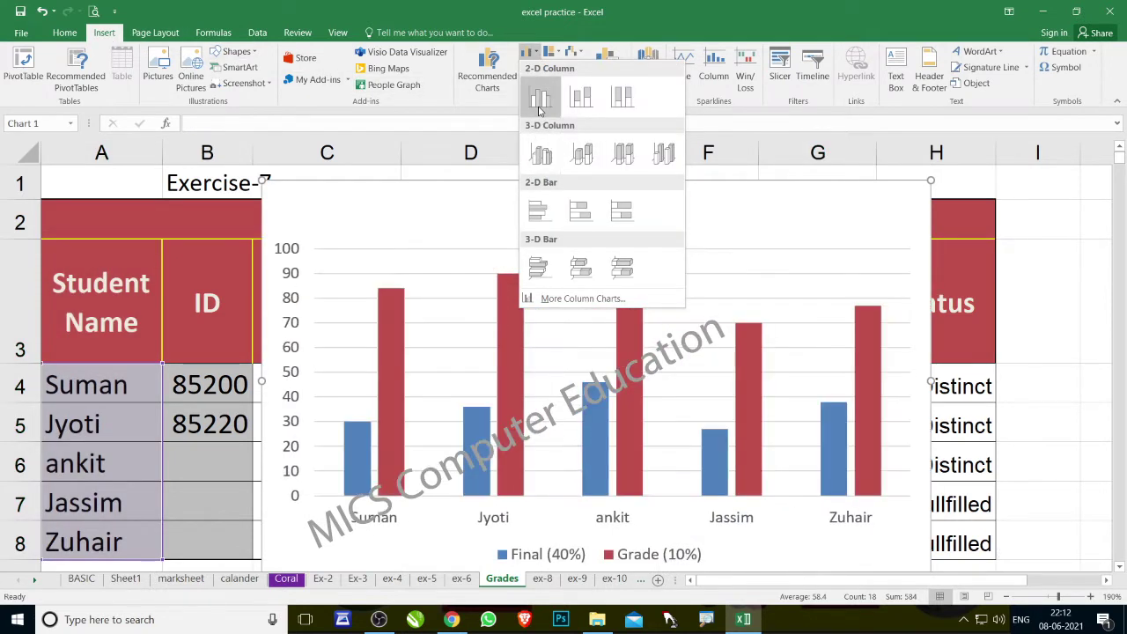
{"action": "left_click", "coordinate": [552, 157]}
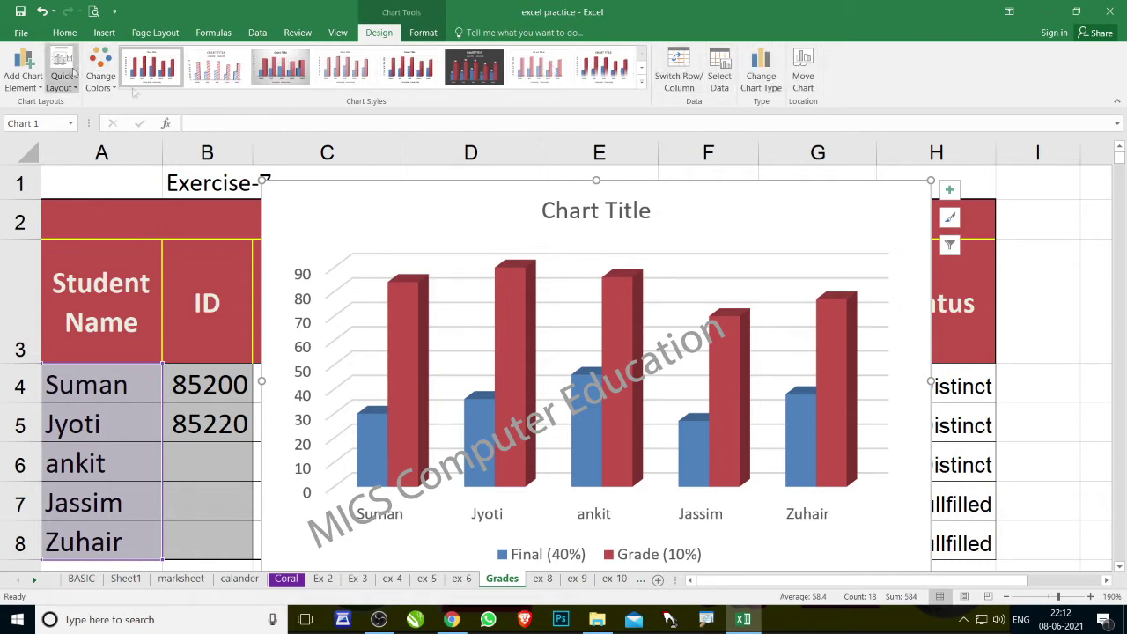
{"action": "scroll", "coordinate": [629, 440], "scroll_direction": "down", "scroll_amount": 1}
{"action": "scroll", "coordinate": [555, 449], "scroll_direction": "up", "scroll_amount": 1}
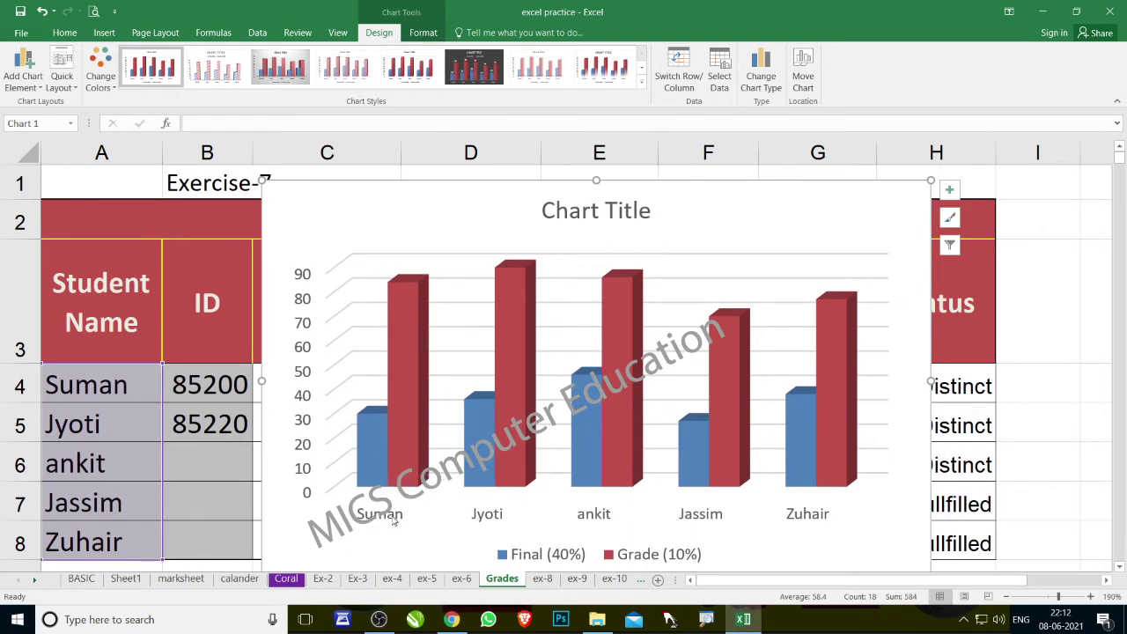
- Add data labels to the Grade and Final bars, then shift the chart left
{"action": "right_click", "coordinate": [399, 356]}
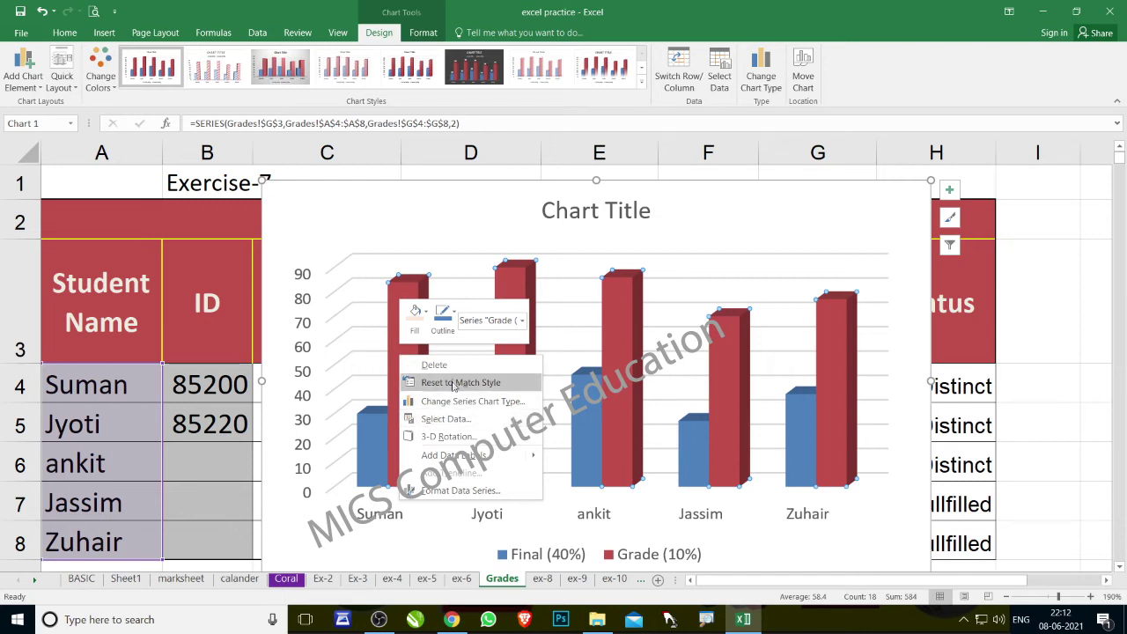
{"action": "left_click", "coordinate": [461, 456]}
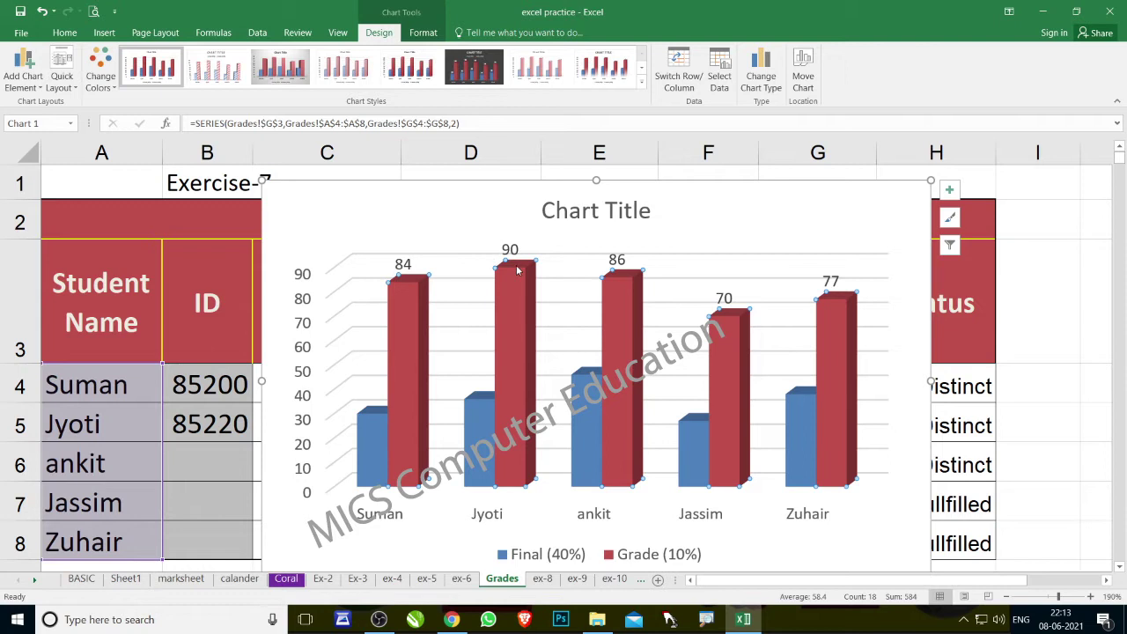
{"action": "right_click", "coordinate": [369, 440]}
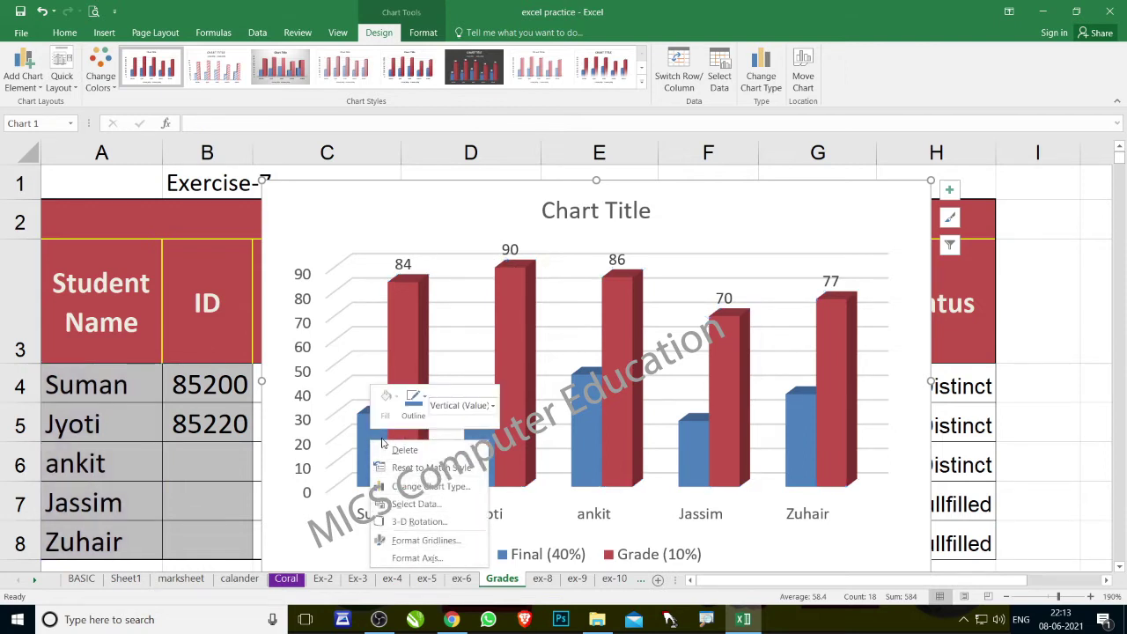
{"action": "left_click", "coordinate": [367, 431]}
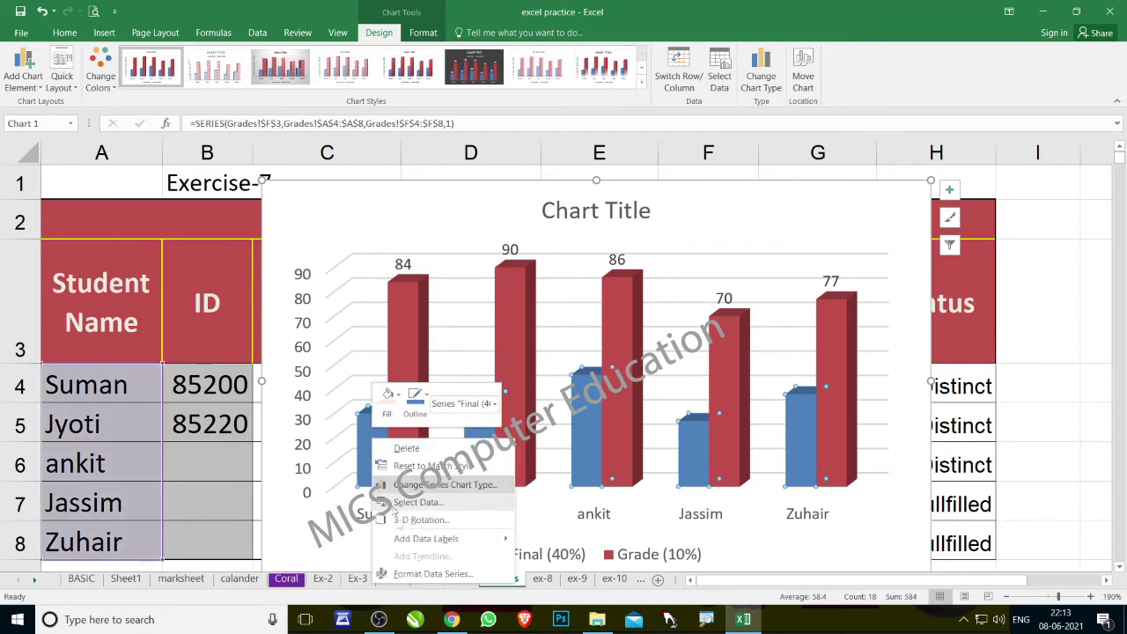
{"action": "left_click", "coordinate": [421, 539]}
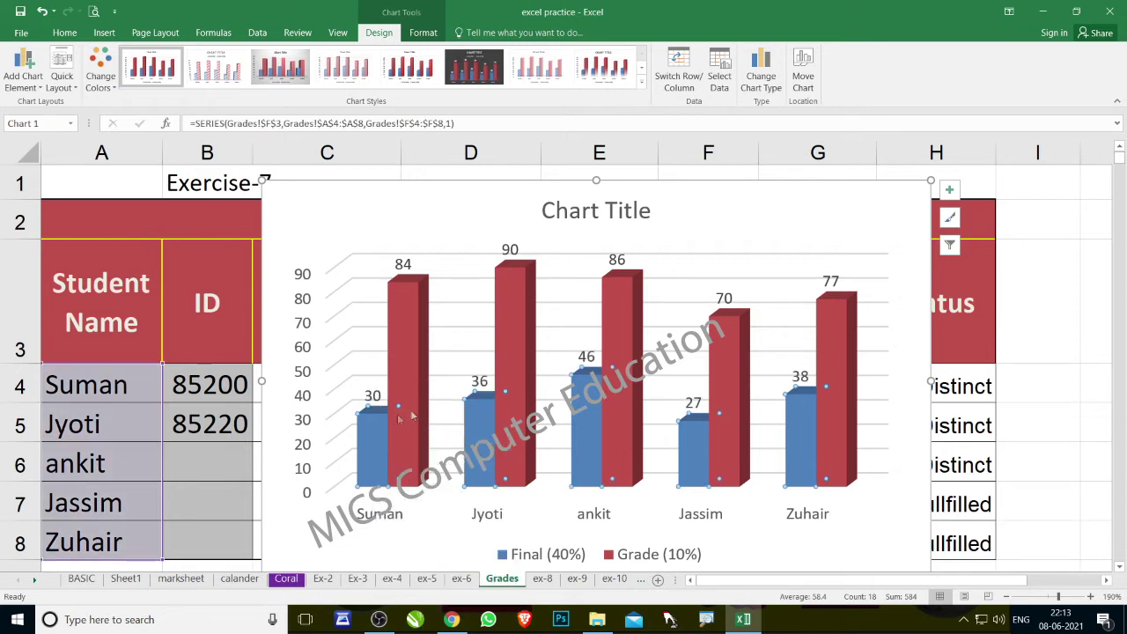
{"action": "mouse_move", "coordinate": [464, 187]}
{"action": "left_mouse_down"}
{"action": "mouse_move", "coordinate": [215, 205]}
{"action": "mouse_move", "coordinate": [199, 181]}
{"action": "left_mouse_up"}
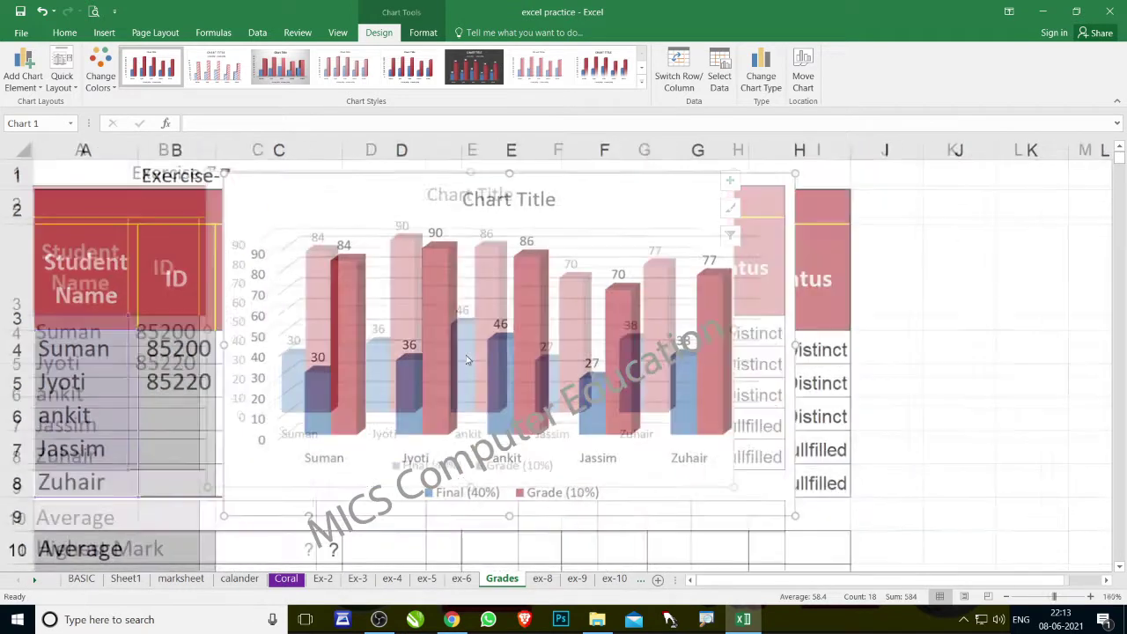
- Move the chart over columns H–N beside the grade book and deselect it
{"action": "left_click_drag", "start_coordinate": [322, 191], "coordinate": [755, 194]}
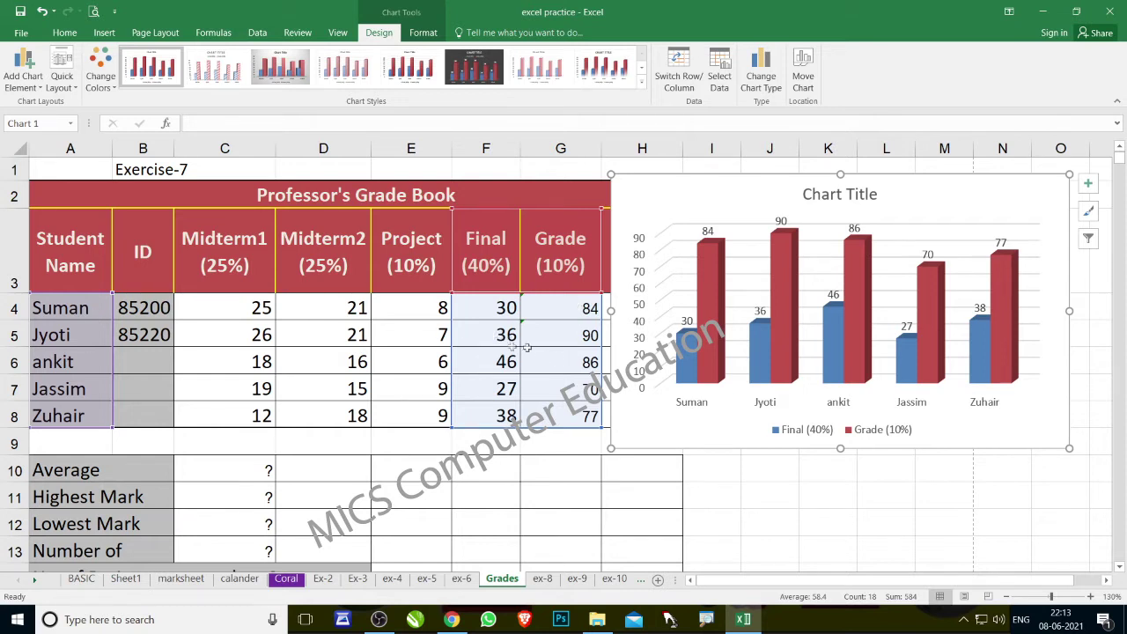
{"action": "left_click_drag", "start_coordinate": [502, 336], "coordinate": [564, 336]}
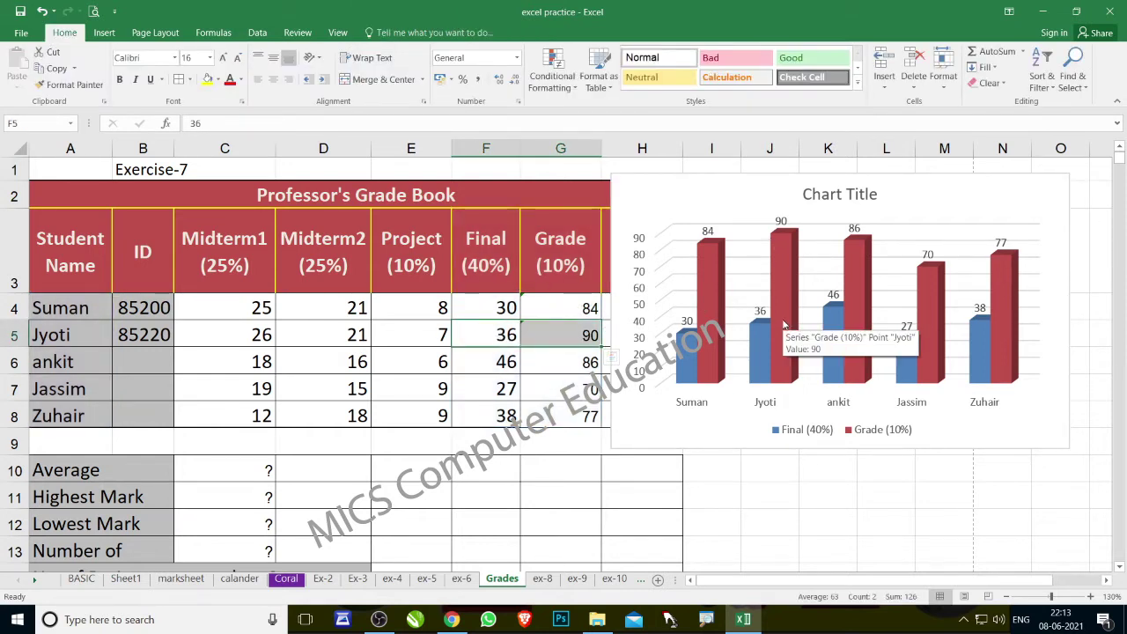
{"action": "scroll", "coordinate": [410, 440], "scroll_direction": "down", "scroll_amount": 1}
{"action": "scroll", "coordinate": [409, 440], "scroll_direction": "down", "scroll_amount": 1}
{"action": "scroll", "coordinate": [409, 442], "scroll_direction": "down", "scroll_amount": 1}
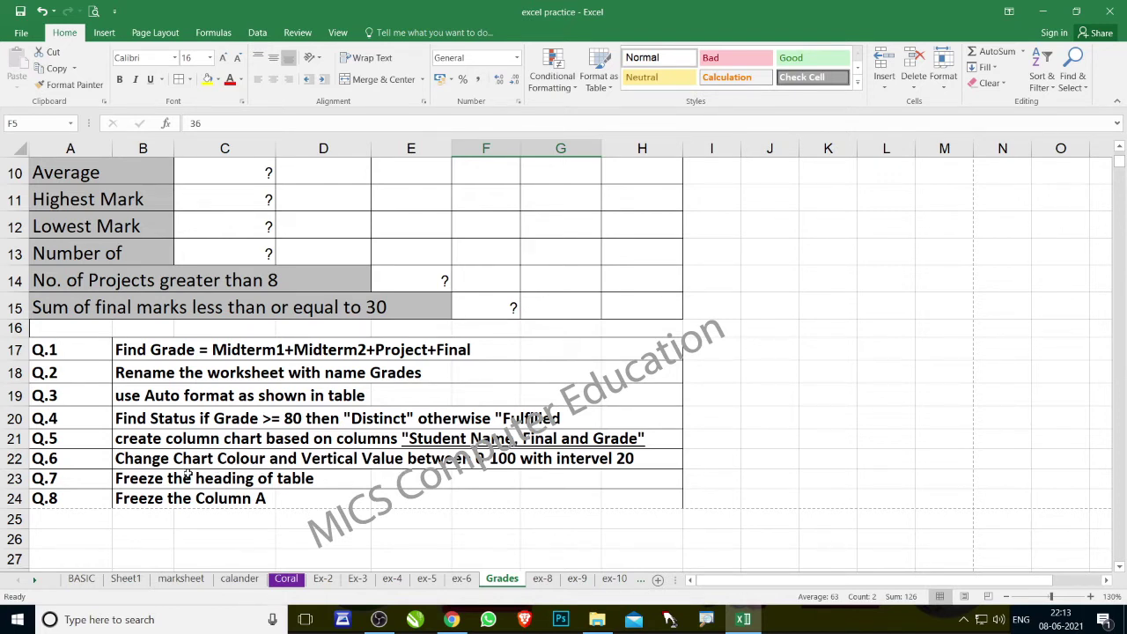
{"action": "scroll", "coordinate": [616, 449], "scroll_direction": "up", "scroll_amount": 2}
{"action": "scroll", "coordinate": [629, 436], "scroll_direction": "up", "scroll_amount": 1}
{"action": "scroll", "coordinate": [618, 450], "scroll_direction": "down", "scroll_amount": 2}
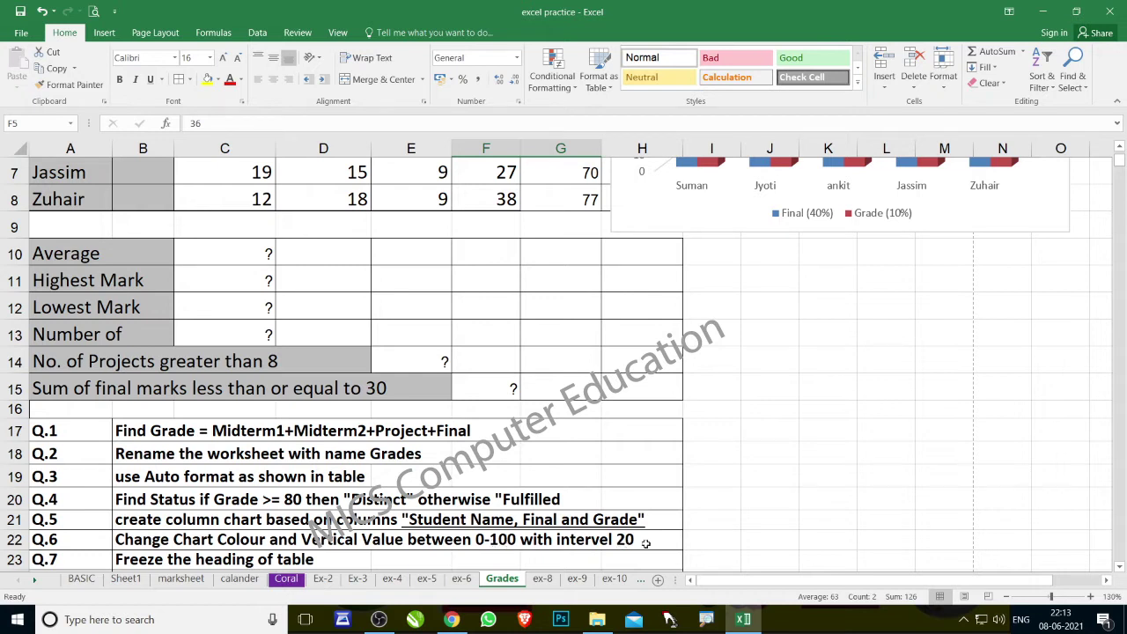
{"action": "scroll", "coordinate": [646, 544], "scroll_direction": "up", "scroll_amount": 2}
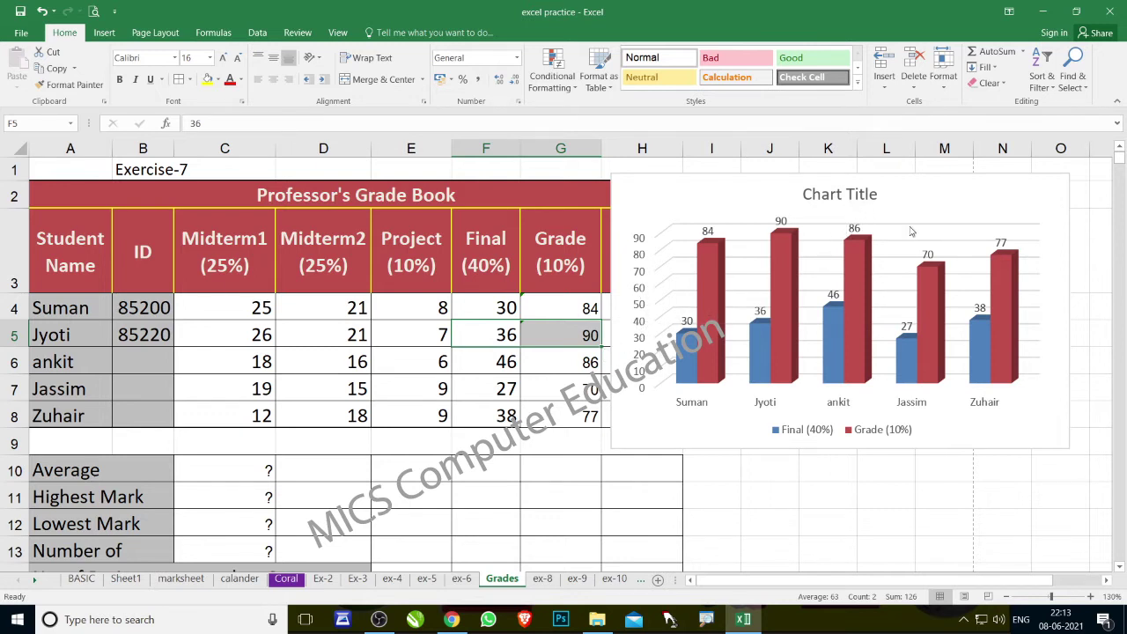
- Give the chart's Grade (10%) series a solid orange fill
{"action": "left_click", "coordinate": [786, 282]}
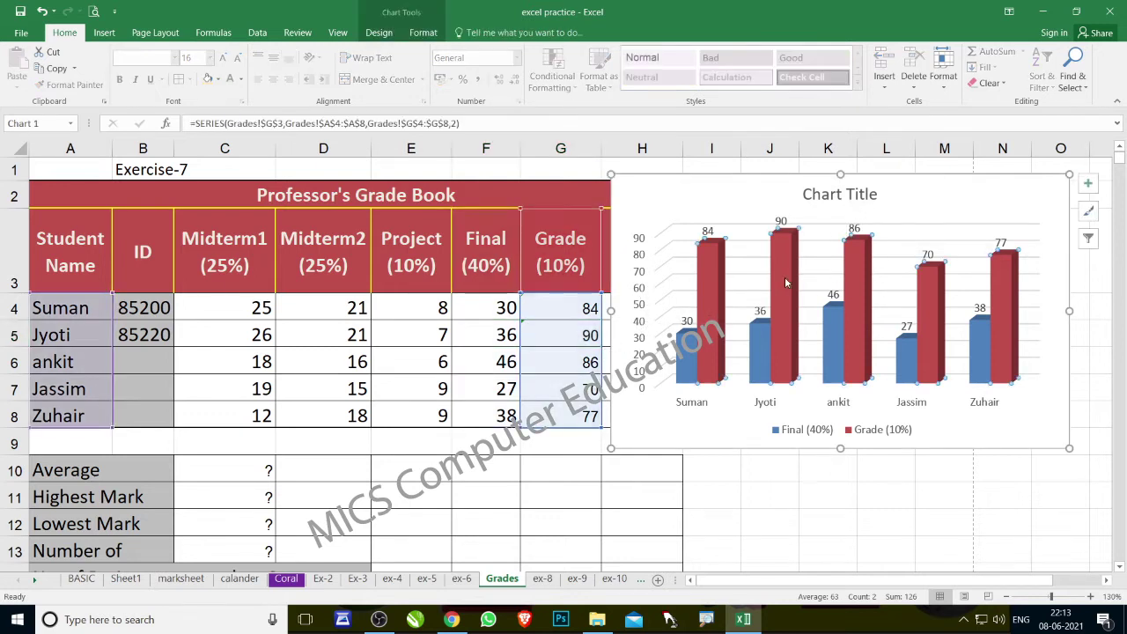
{"action": "right_click", "coordinate": [786, 281]}
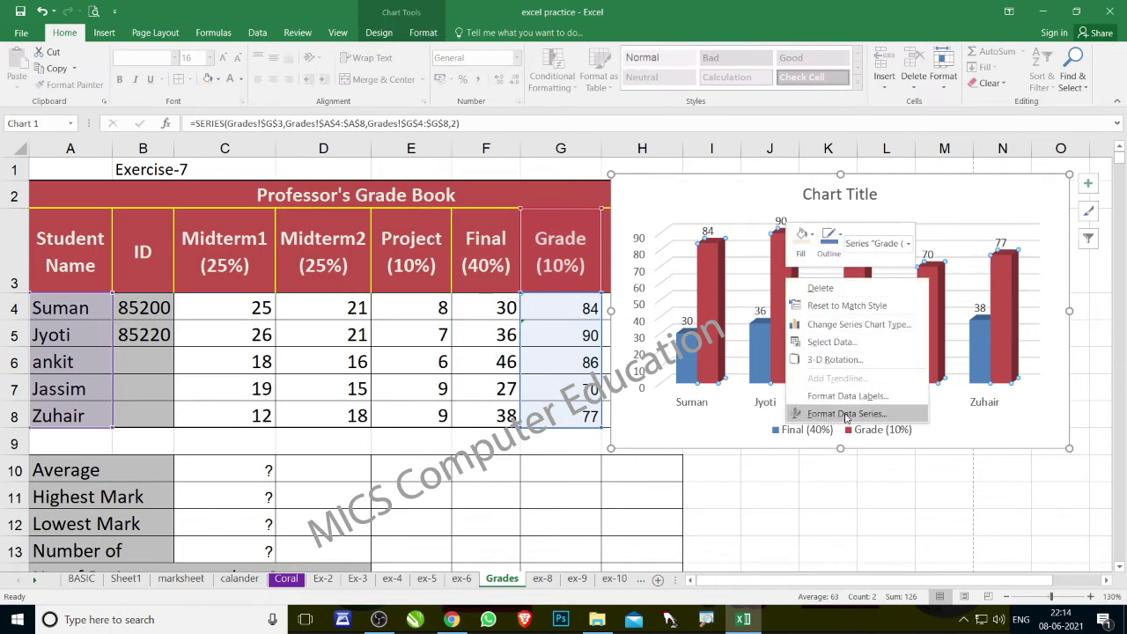
{"action": "left_click", "coordinate": [845, 414]}
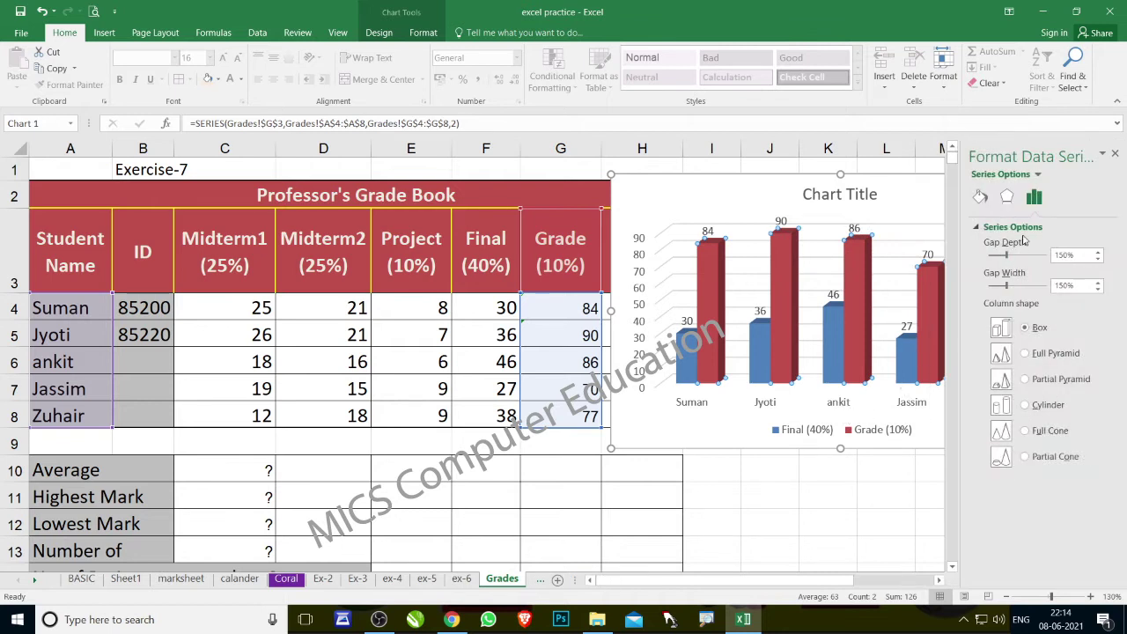
{"action": "left_click", "coordinate": [983, 200]}
{"action": "left_click", "coordinate": [990, 227]}
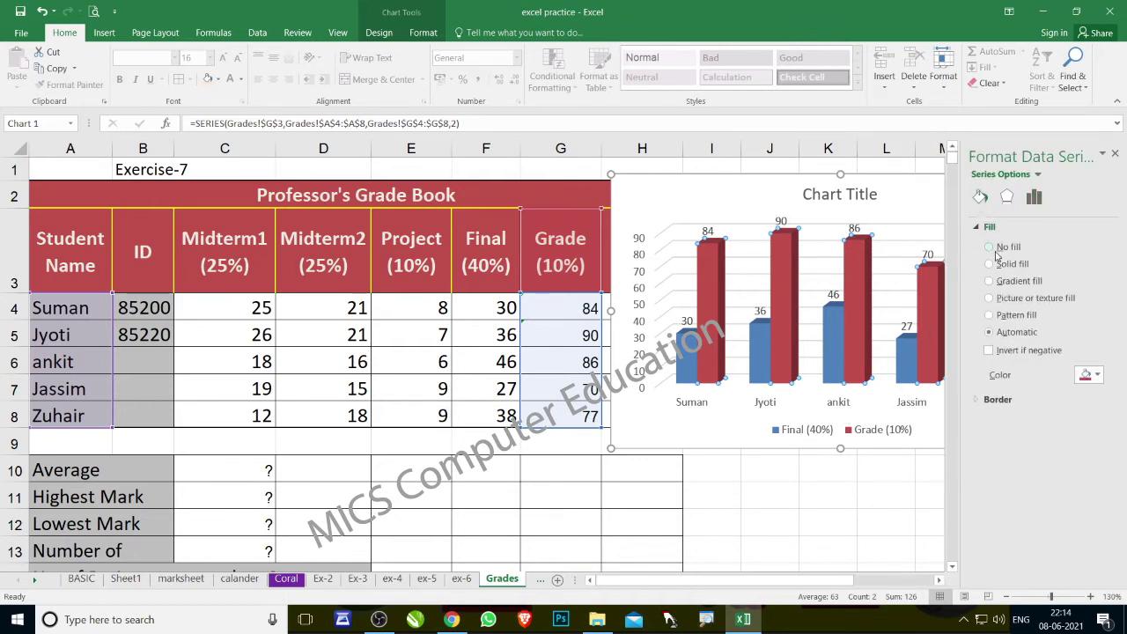
{"action": "left_click", "coordinate": [1097, 377]}
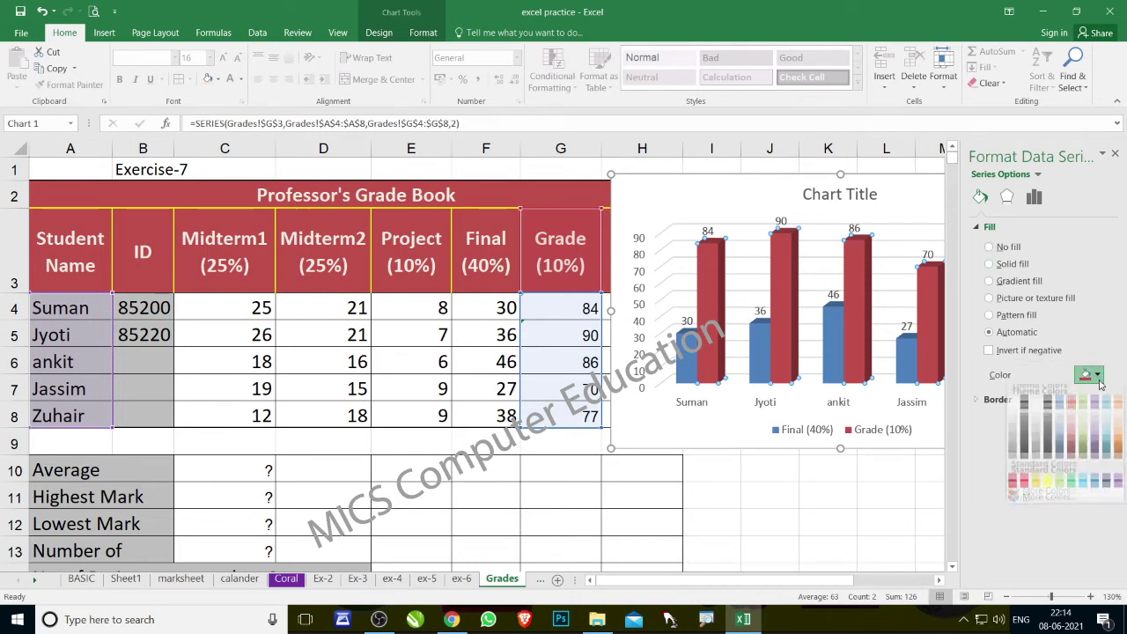
{"action": "left_click", "coordinate": [1085, 410]}
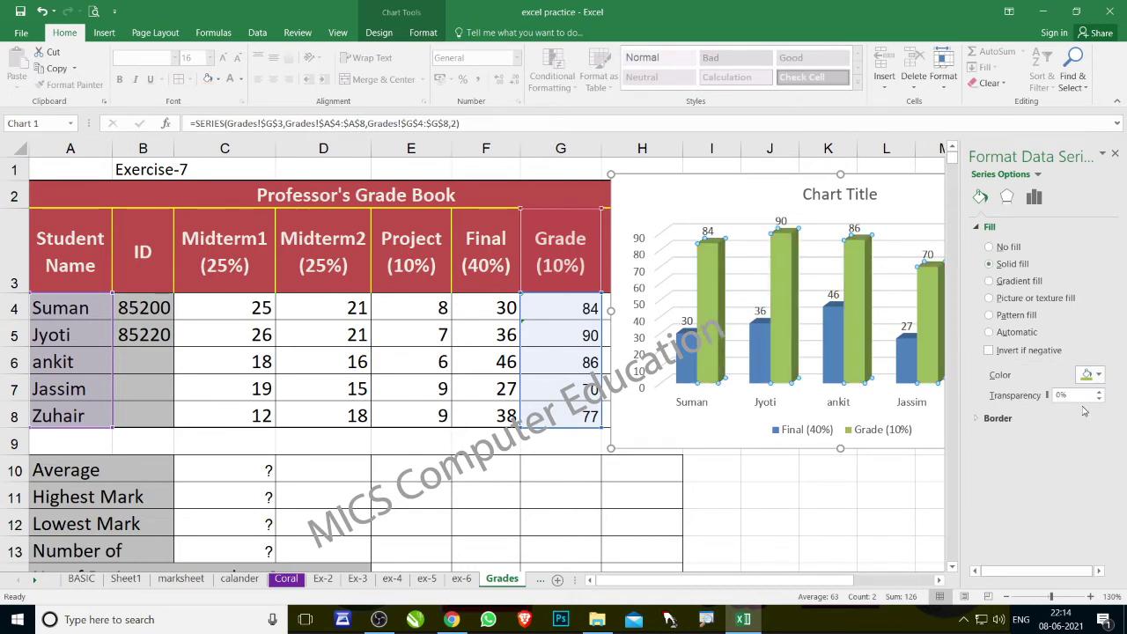
{"action": "left_click", "coordinate": [1106, 378]}
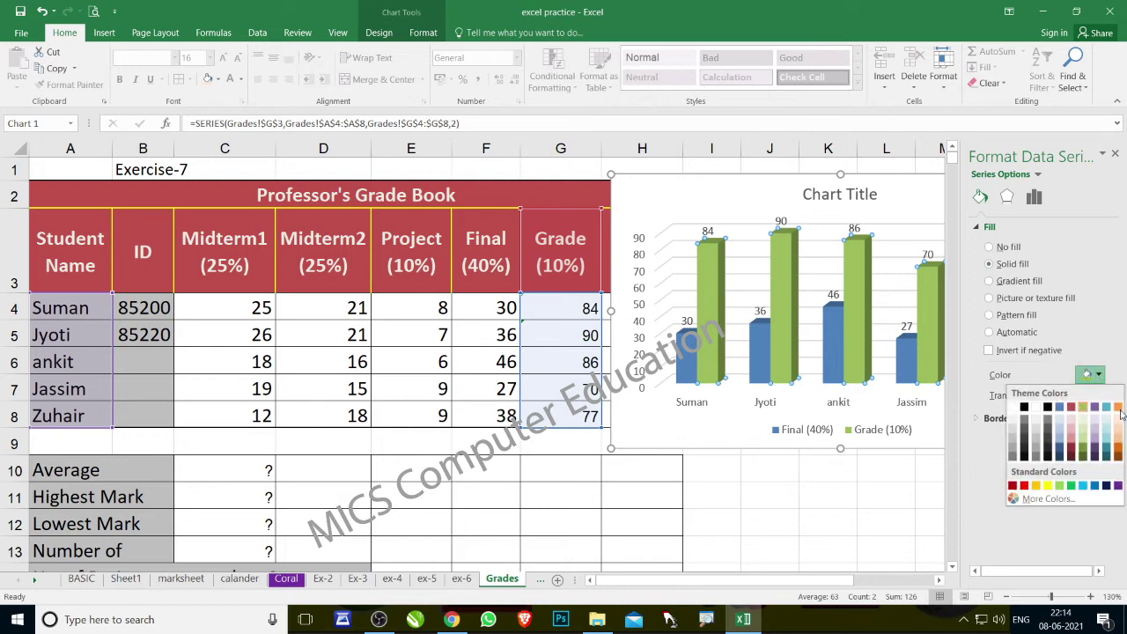
{"action": "left_click", "coordinate": [1120, 409]}
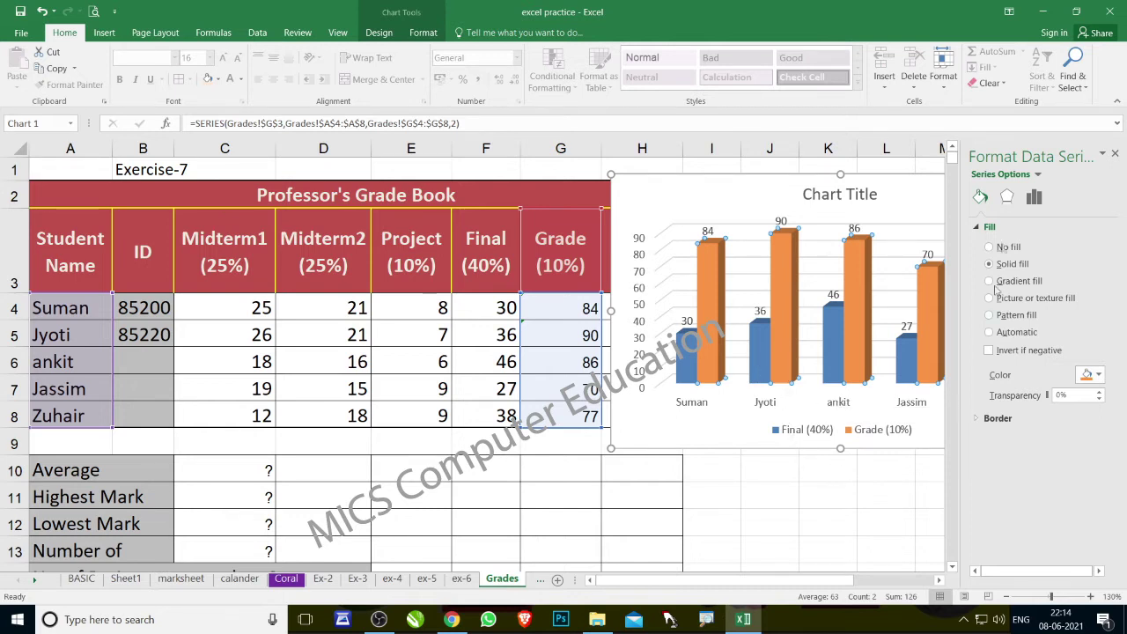
{"action": "left_click", "coordinate": [1115, 154]}
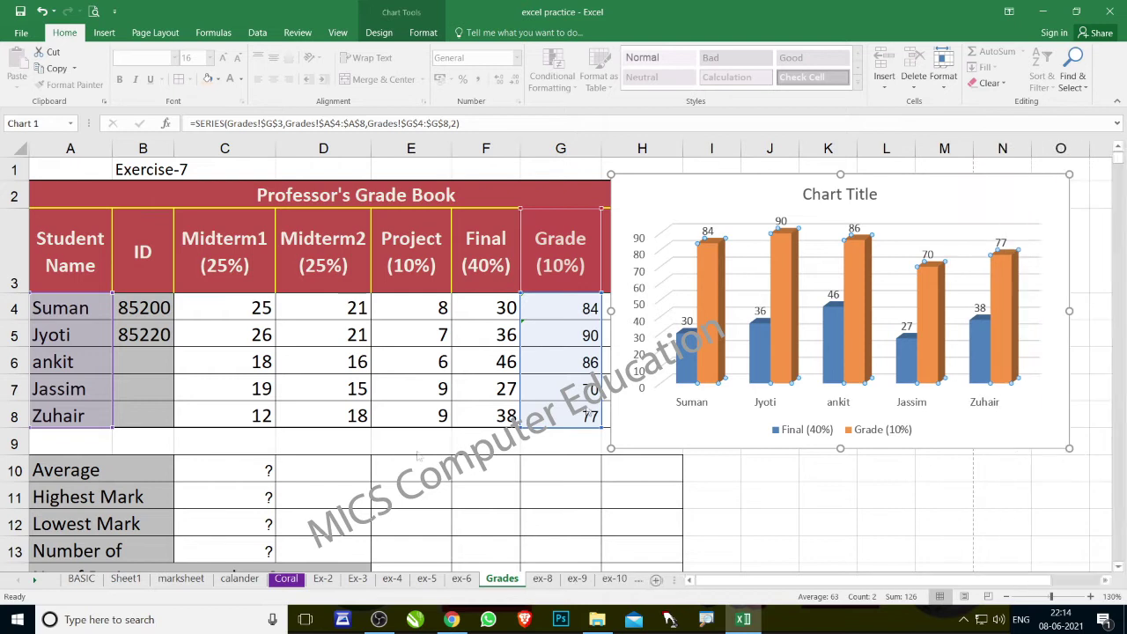
{"action": "left_click", "coordinate": [640, 340]}
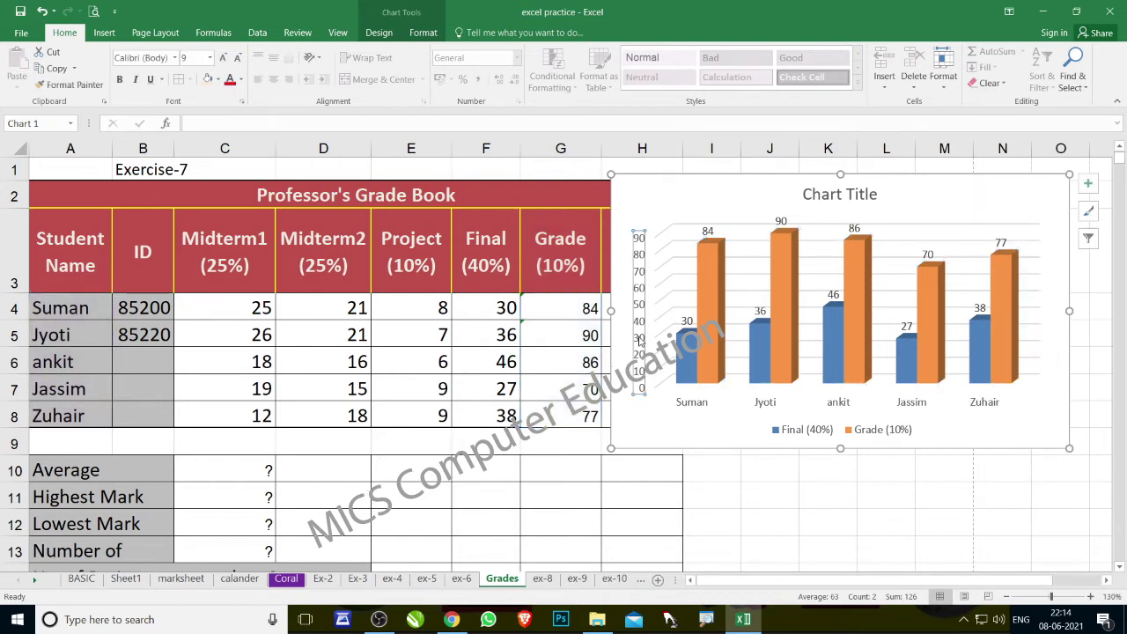
- In Format Axis, set the vertical axis major unit to 20 so its maximum becomes 100
{"action": "right_click", "coordinate": [640, 340]}
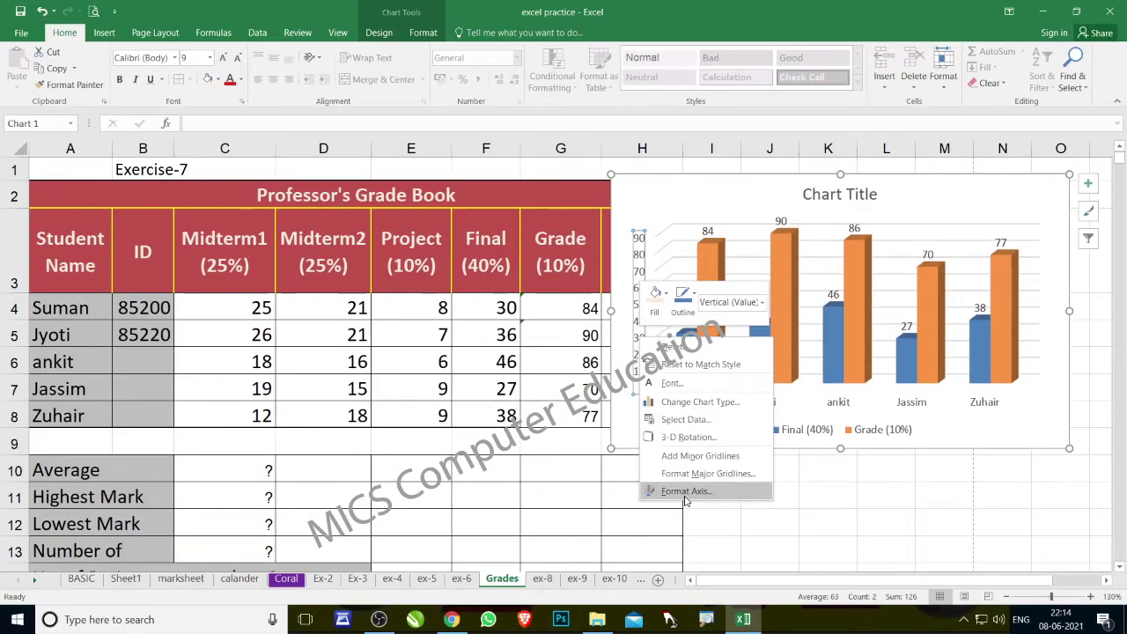
{"action": "left_click", "coordinate": [685, 501]}
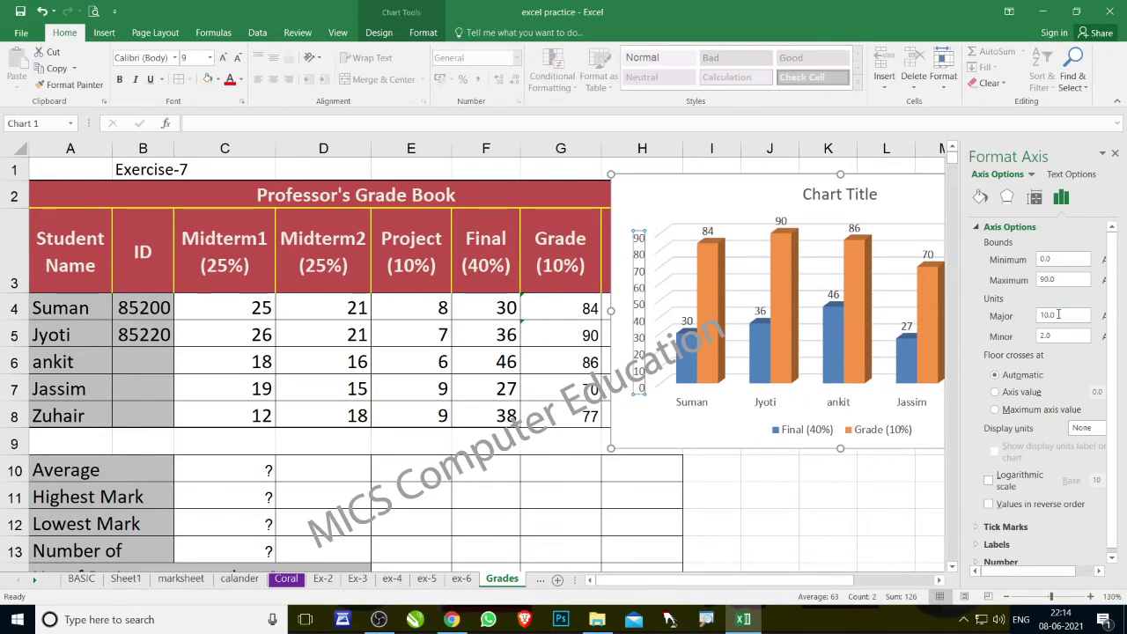
{"action": "left_click_drag", "start_coordinate": [1059, 314], "coordinate": [1032, 315]}
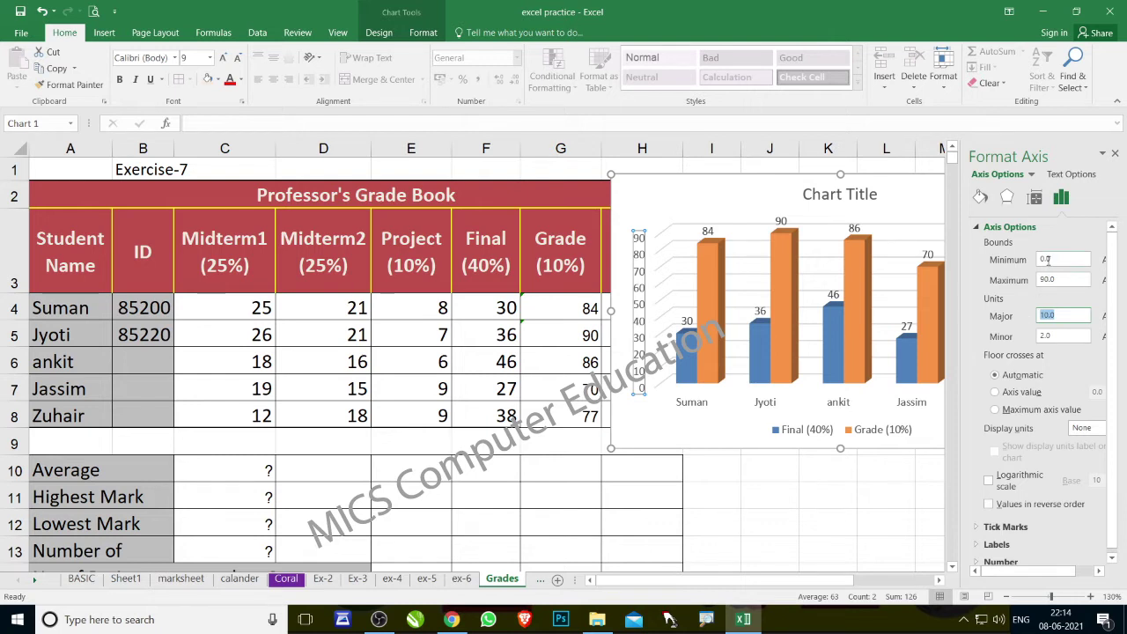
{"action": "left_click_drag", "start_coordinate": [1059, 278], "coordinate": [1030, 275]}
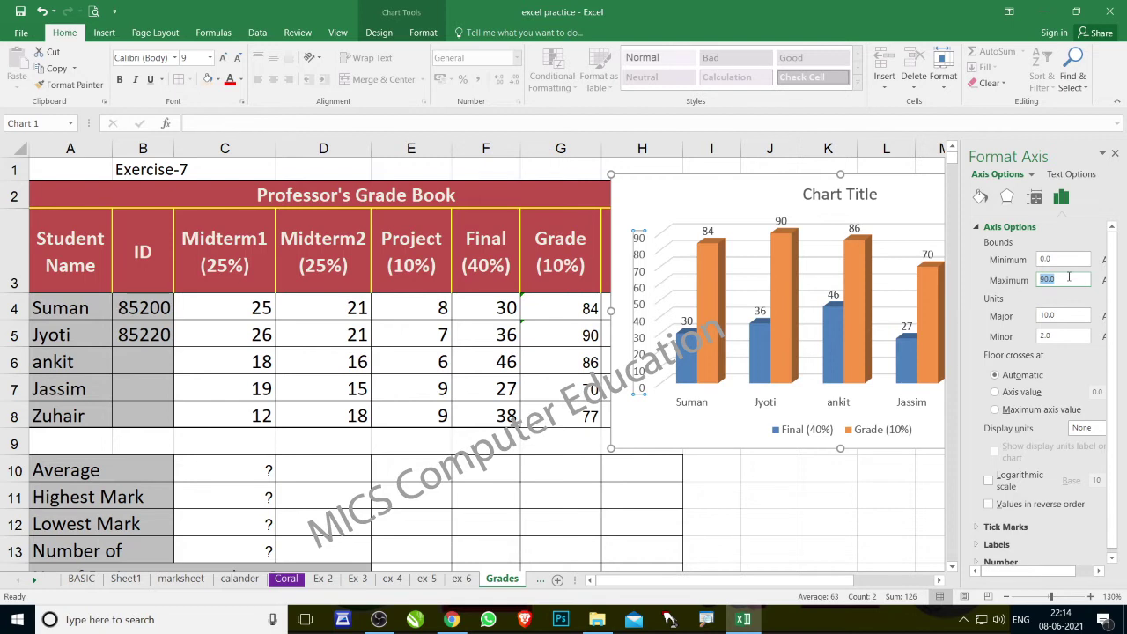
{"action": "left_click", "coordinate": [1065, 315]}
{"action": "mouse_move", "coordinate": [923, 326]}
{"action": "type", "text": "20"}
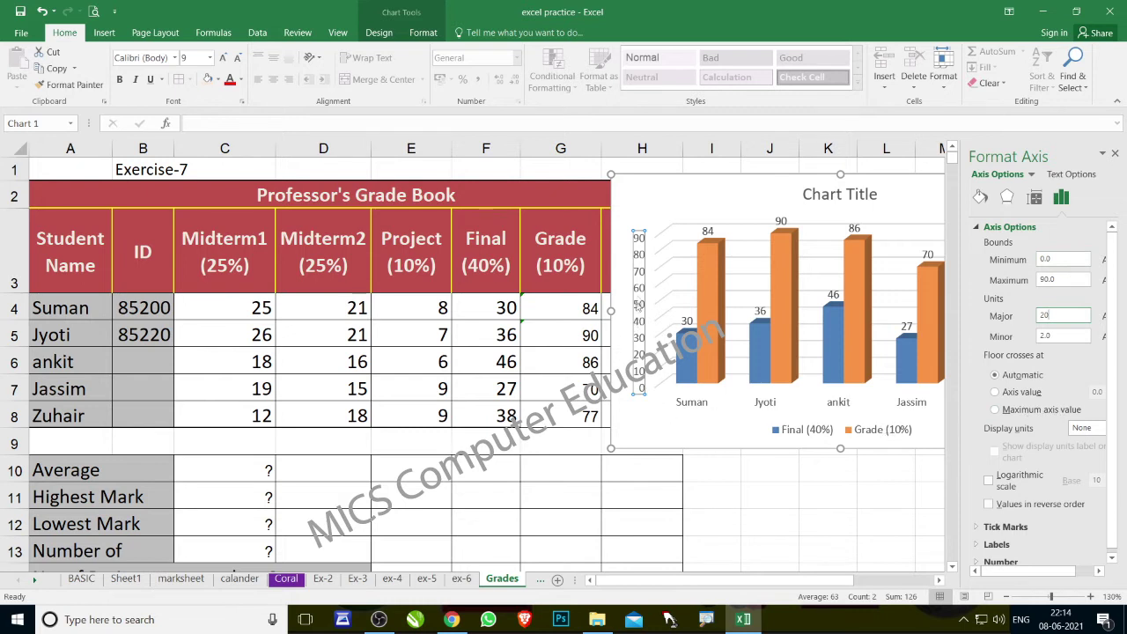
{"action": "left_click", "coordinate": [639, 345]}
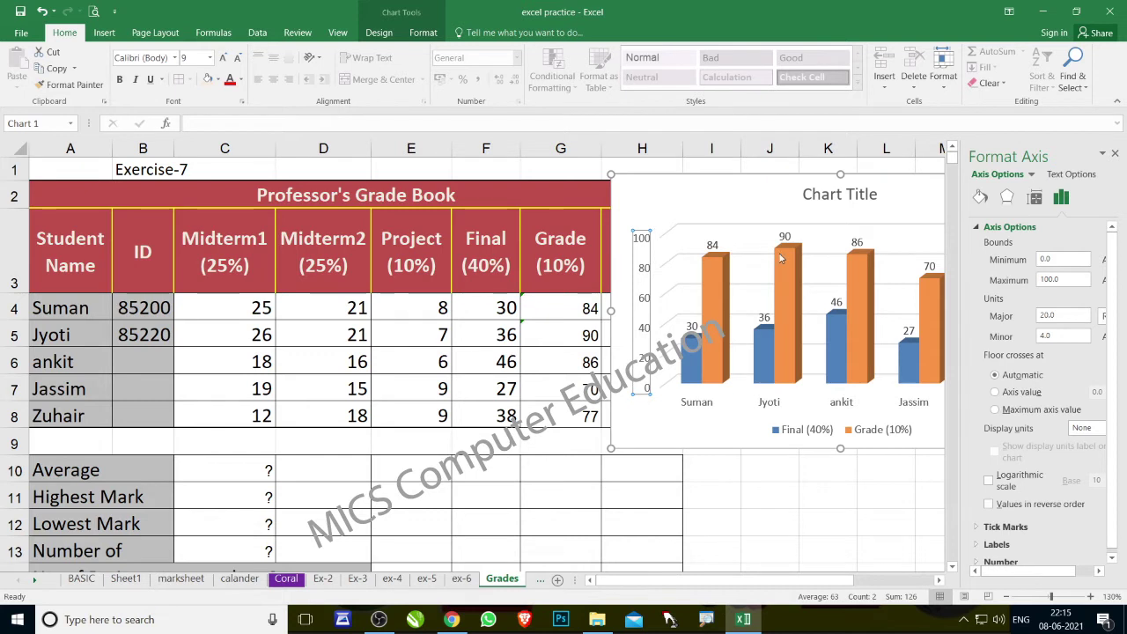
{"action": "left_click", "coordinate": [1117, 152]}
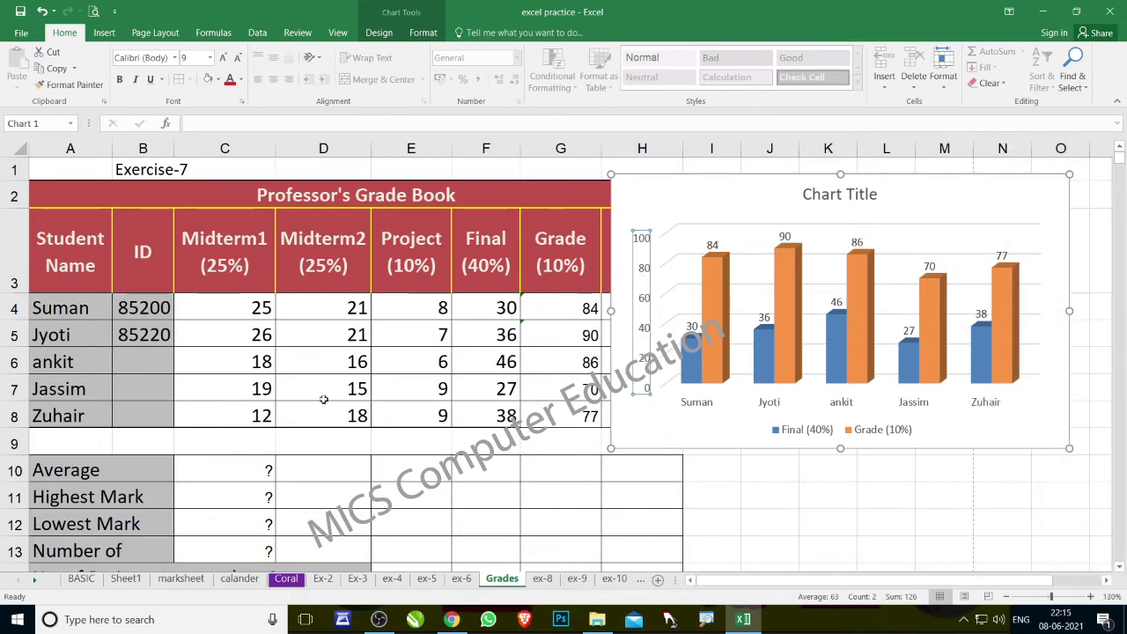
- Drag the 3-D column chart right of column H so the Status column shows
{"action": "scroll", "coordinate": [320, 395], "scroll_direction": "down", "scroll_amount": 3}
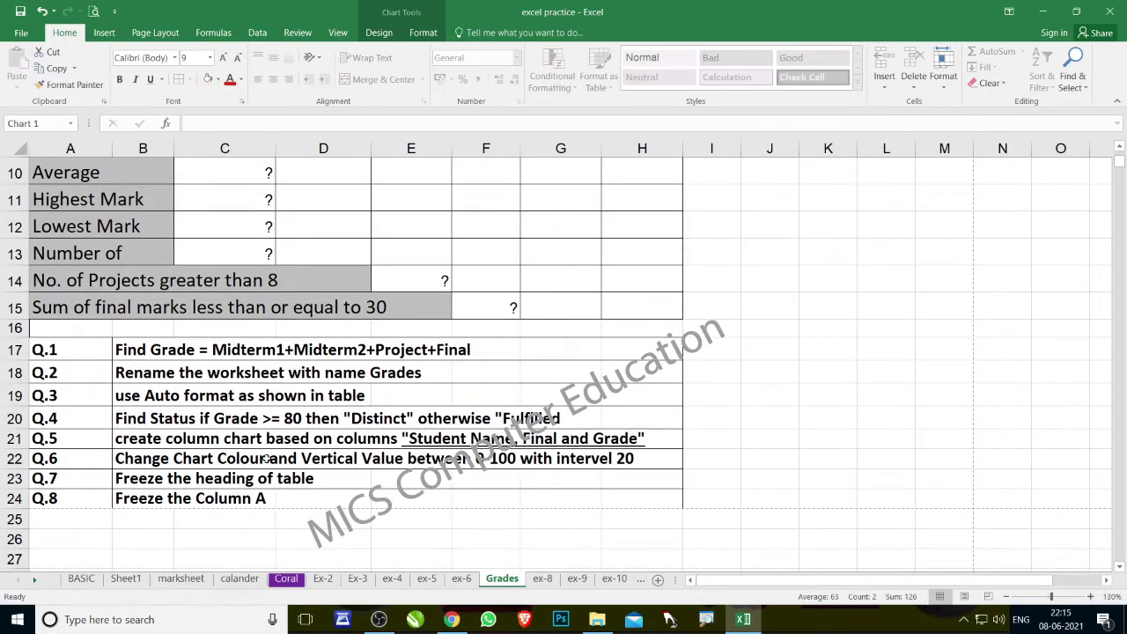
{"action": "scroll", "coordinate": [129, 456], "scroll_direction": "up", "scroll_amount": 3}
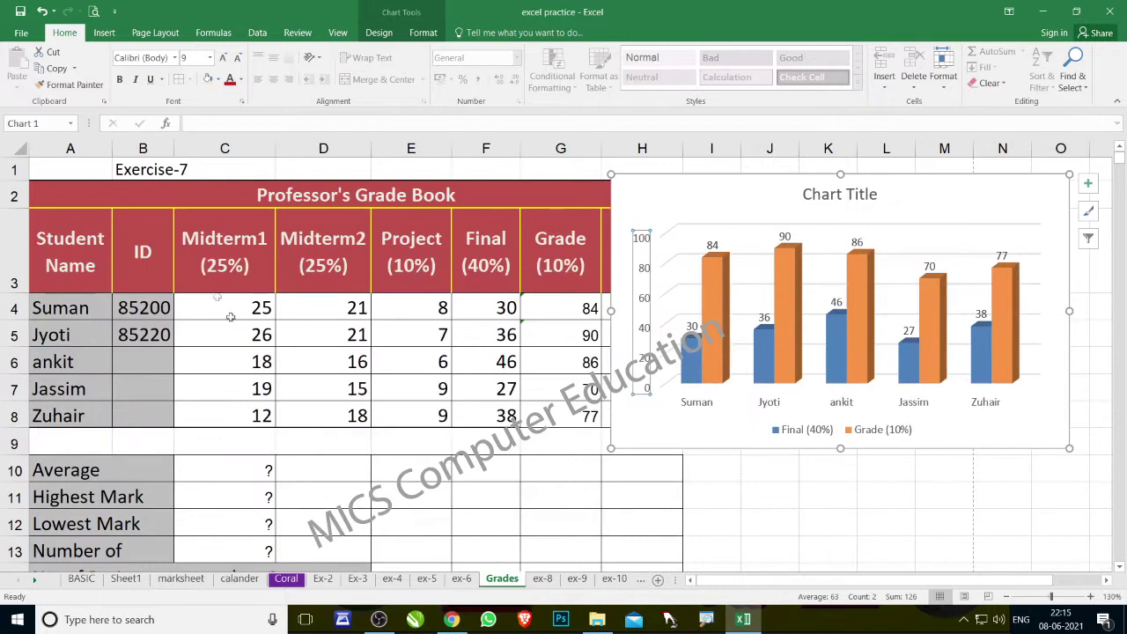
{"action": "left_click_drag", "start_coordinate": [63, 253], "coordinate": [642, 255]}
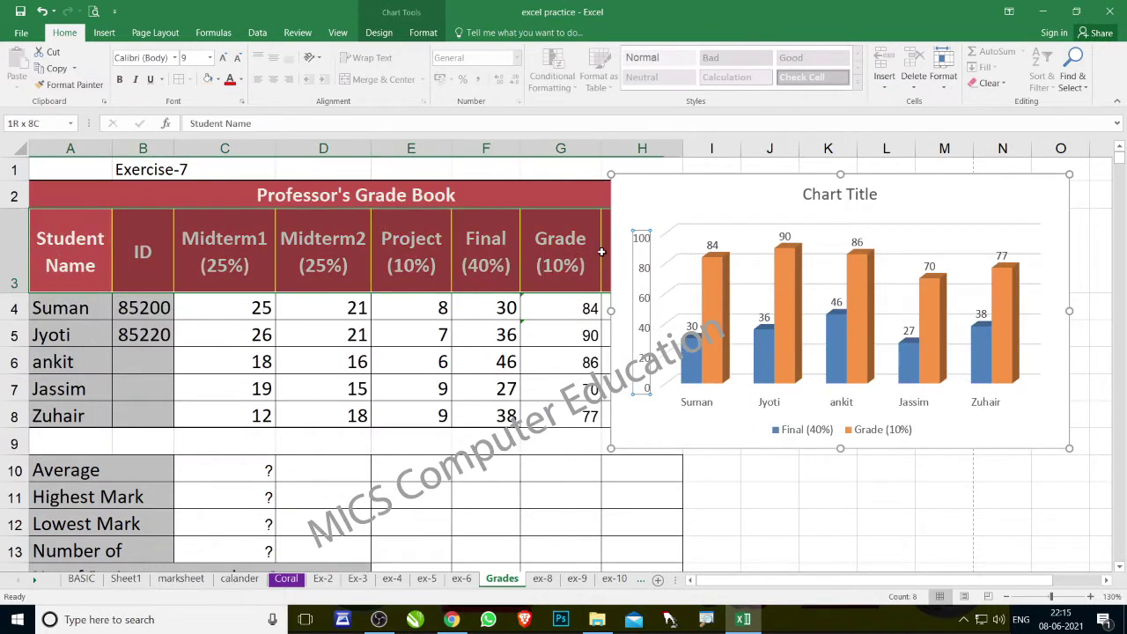
{"action": "left_click_drag", "start_coordinate": [790, 194], "coordinate": [959, 189]}
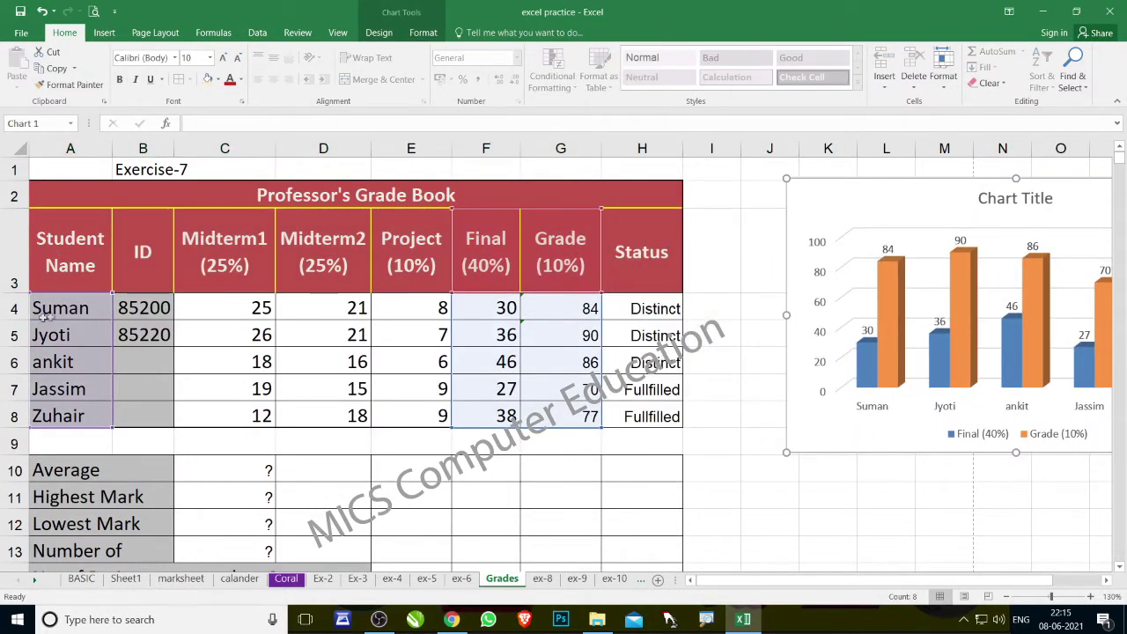
{"action": "scroll", "coordinate": [73, 339], "scroll_direction": "down", "scroll_amount": 2}
{"action": "scroll", "coordinate": [73, 338], "scroll_direction": "down", "scroll_amount": 2}
{"action": "scroll", "coordinate": [73, 335], "scroll_direction": "up", "scroll_amount": 4}
- Check the heading row A3:H3, then leave cell A4 selected
{"action": "left_click", "coordinate": [416, 363]}
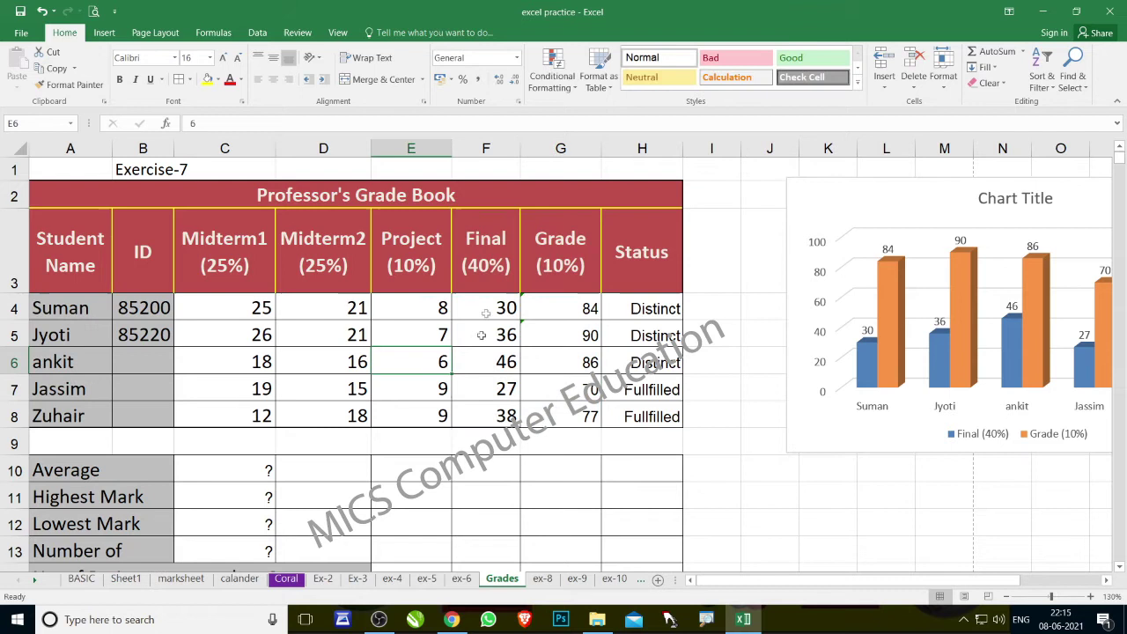
{"action": "left_click", "coordinate": [417, 310]}
{"action": "scroll", "coordinate": [432, 379], "scroll_direction": "down", "scroll_amount": 2}
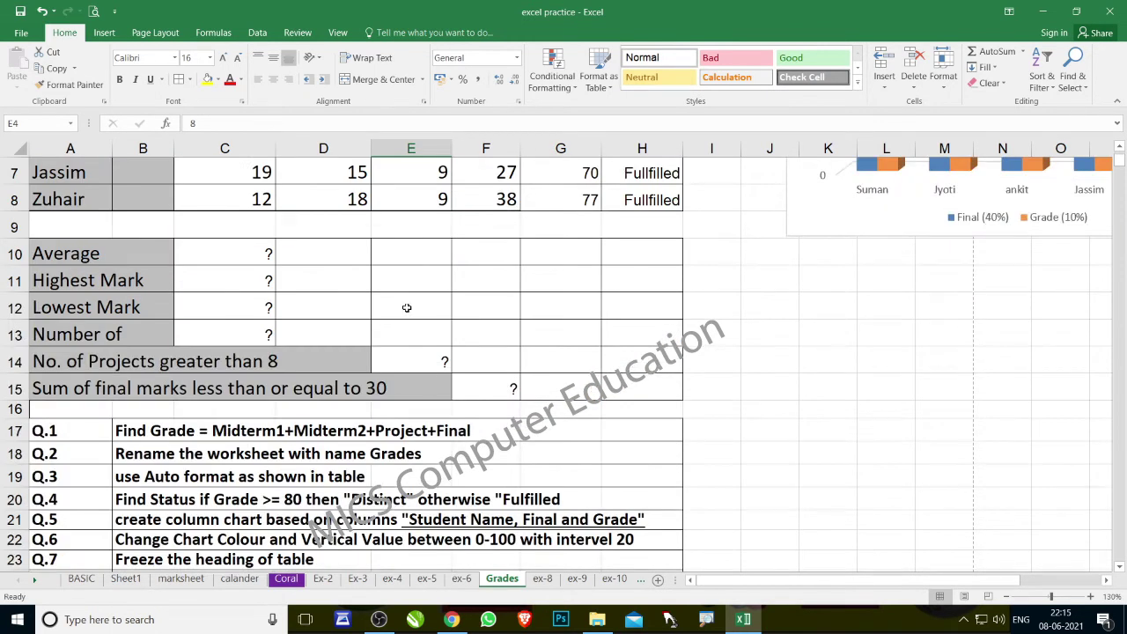
{"action": "left_click", "coordinate": [407, 307]}
{"action": "scroll", "coordinate": [465, 274], "scroll_direction": "up", "scroll_amount": 2}
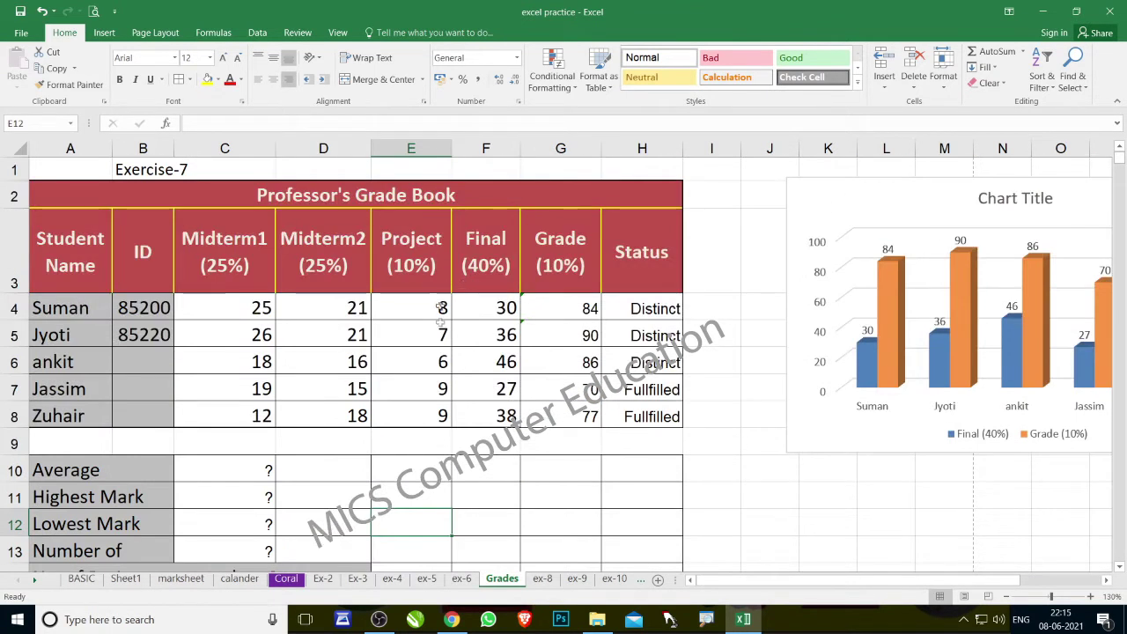
{"action": "left_click_drag", "start_coordinate": [88, 282], "coordinate": [653, 269]}
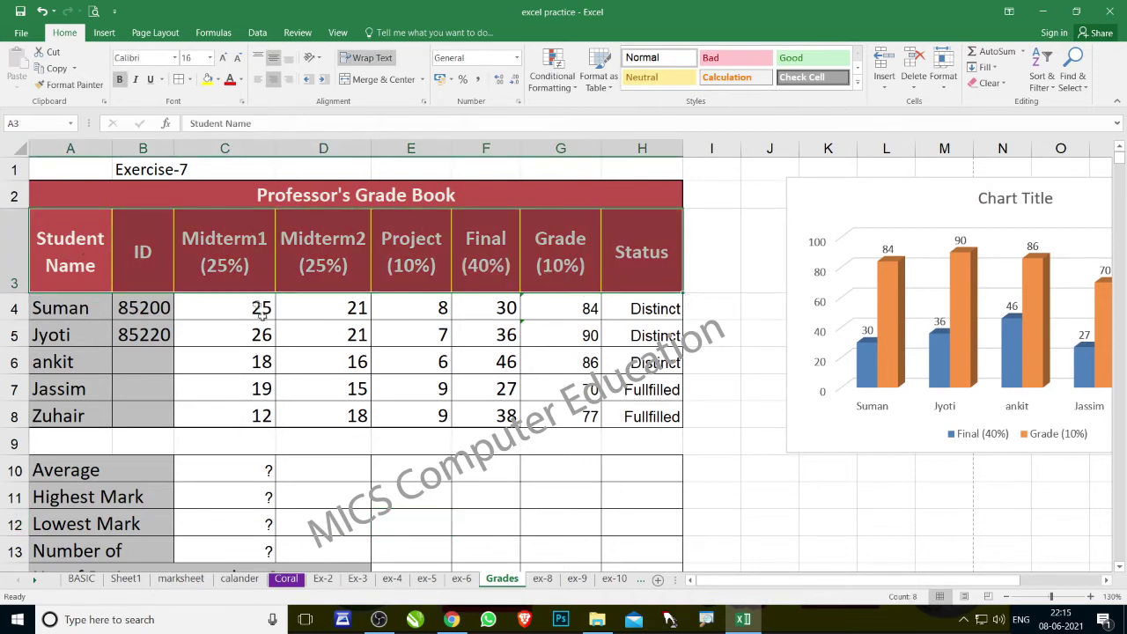
{"action": "left_click", "coordinate": [201, 334]}
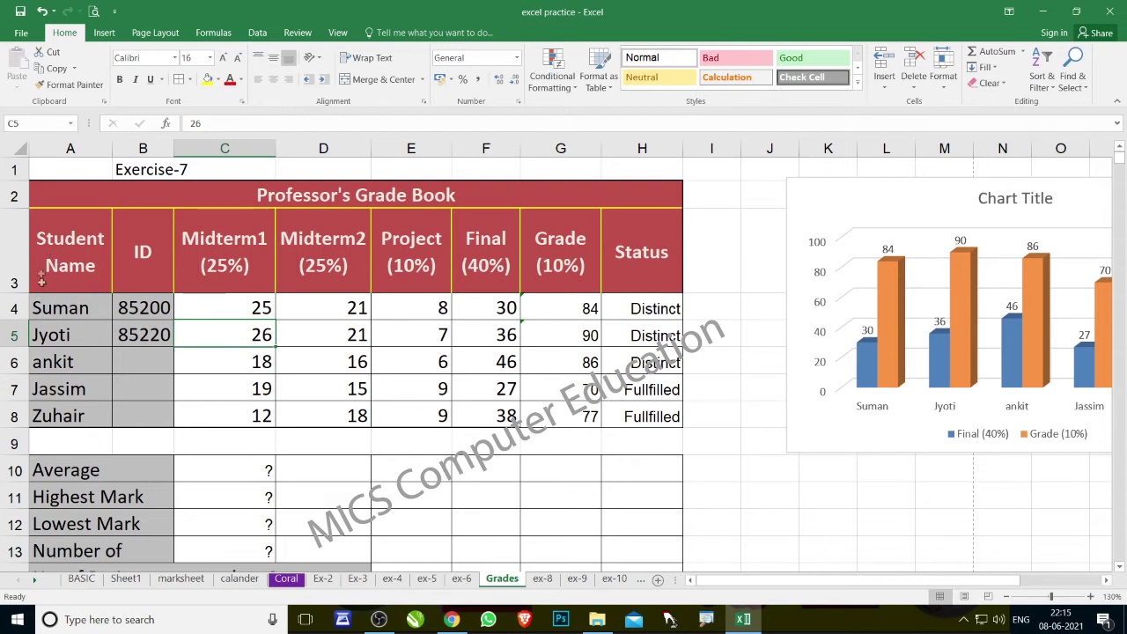
{"action": "left_click", "coordinate": [52, 314]}
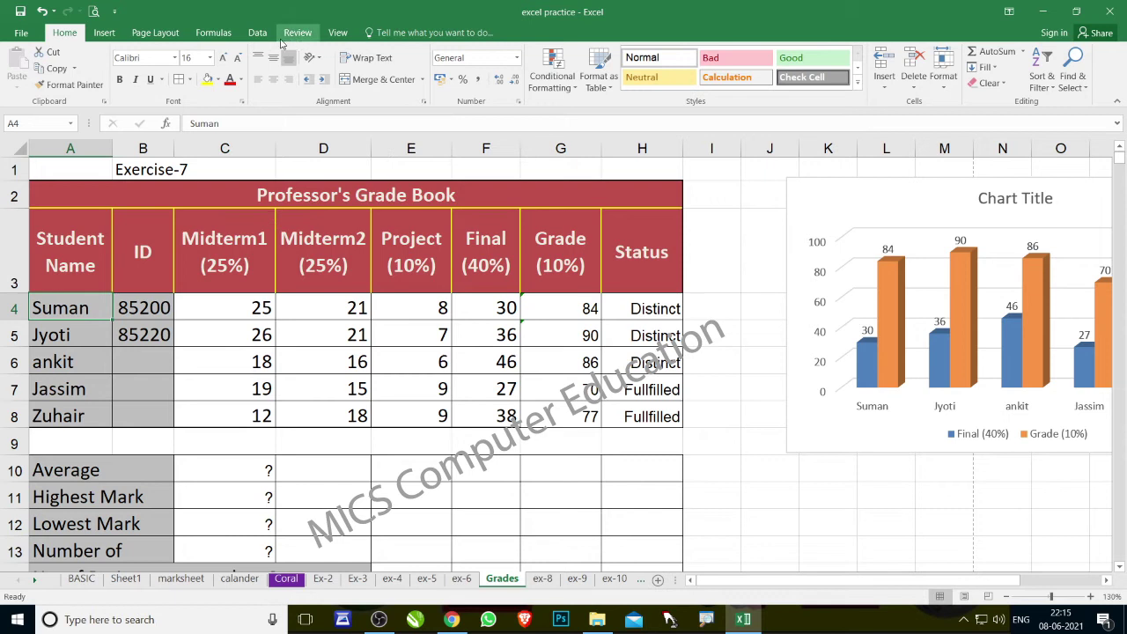
- Freeze the rows above A4 with View > Freeze Panes
{"action": "left_click", "coordinate": [255, 33]}
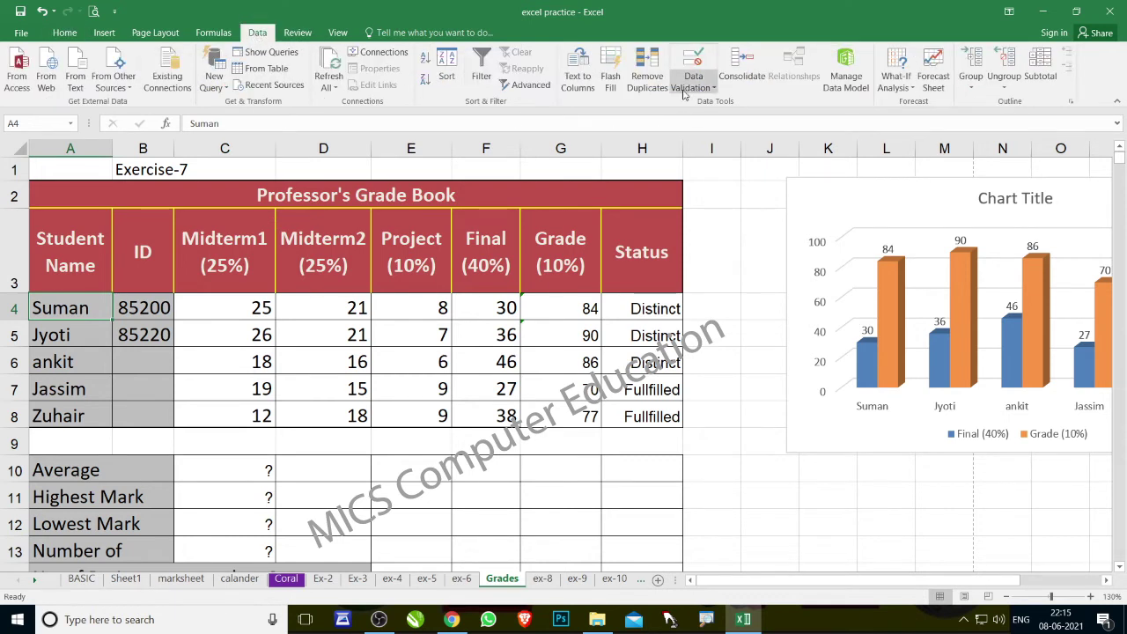
{"action": "left_click", "coordinate": [339, 37]}
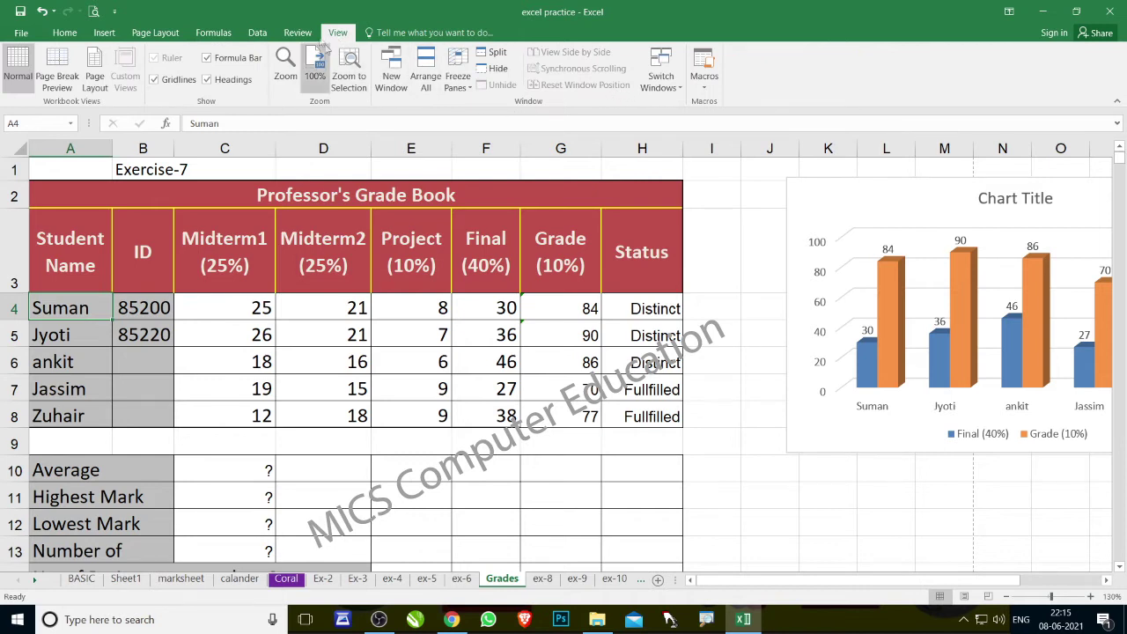
{"action": "left_click", "coordinate": [467, 90]}
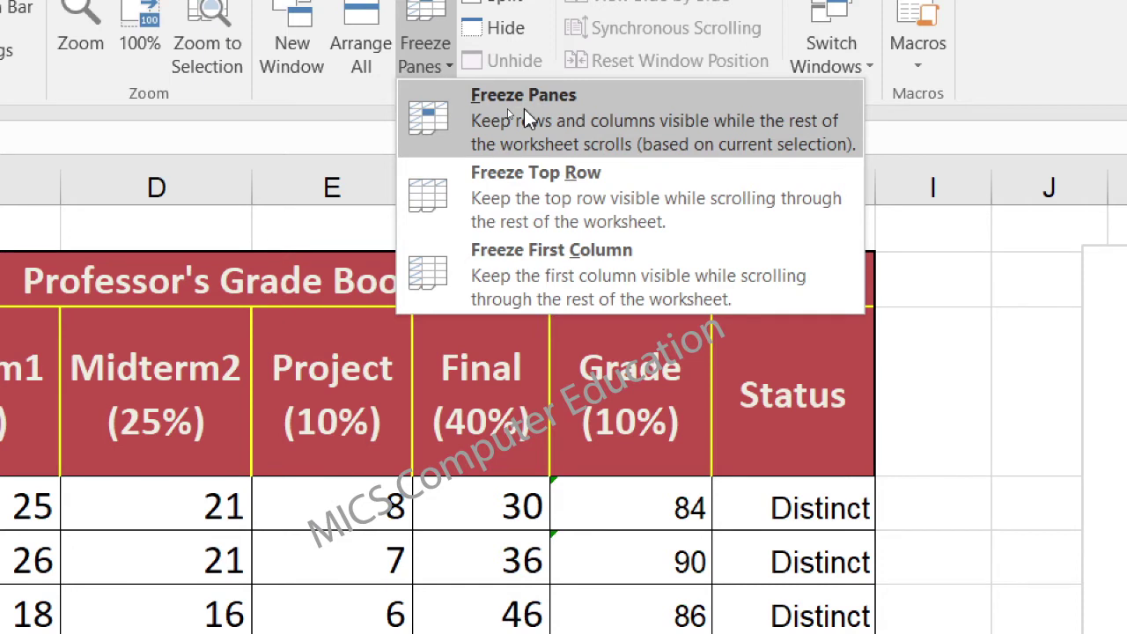
{"action": "left_click", "coordinate": [524, 108]}
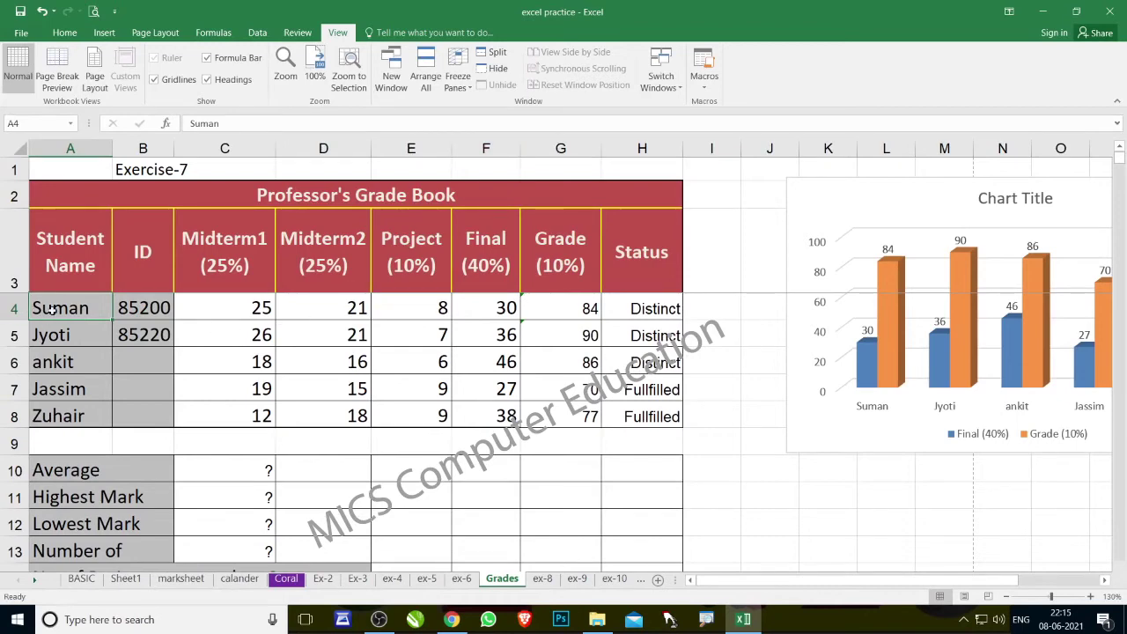
- Scroll down to test the frozen headings, then return to cell A4
{"action": "scroll", "coordinate": [112, 308], "scroll_direction": "down", "scroll_amount": 1}
{"action": "scroll", "coordinate": [112, 308], "scroll_direction": "down", "scroll_amount": 1}
{"action": "scroll", "coordinate": [112, 308], "scroll_direction": "down", "scroll_amount": 2}
{"action": "scroll", "coordinate": [112, 308], "scroll_direction": "down", "scroll_amount": 2}
{"action": "scroll", "coordinate": [112, 308], "scroll_direction": "down", "scroll_amount": 5}
{"action": "scroll", "coordinate": [112, 312], "scroll_direction": "up", "scroll_amount": 11}
{"action": "left_click", "coordinate": [228, 313]}
{"action": "left_click", "coordinate": [312, 309]}
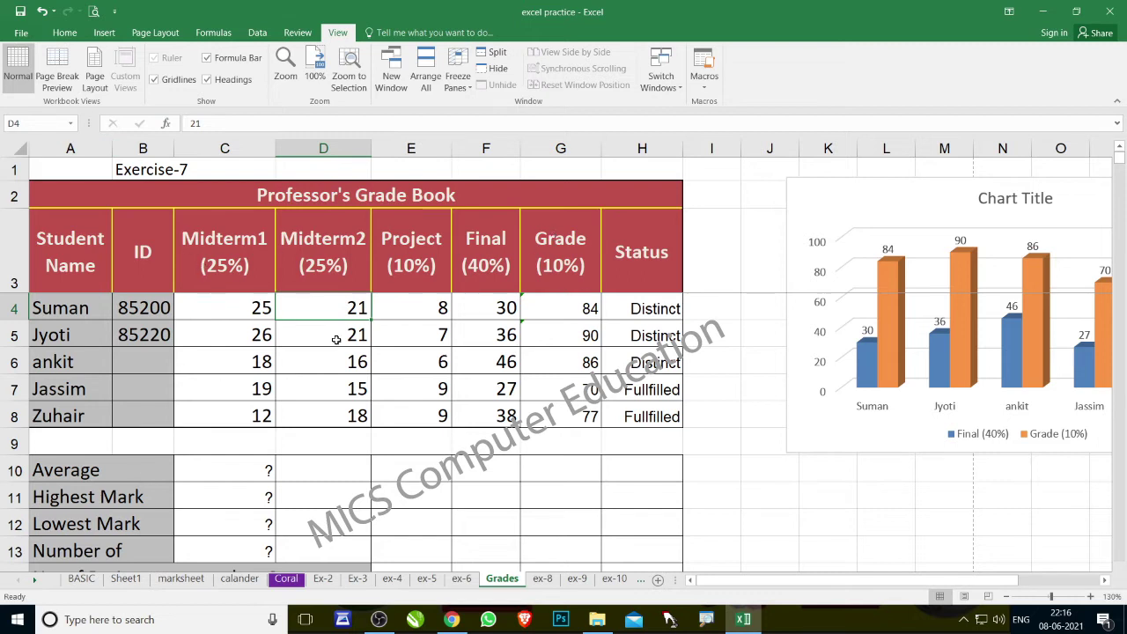
{"action": "left_click", "coordinate": [69, 308]}
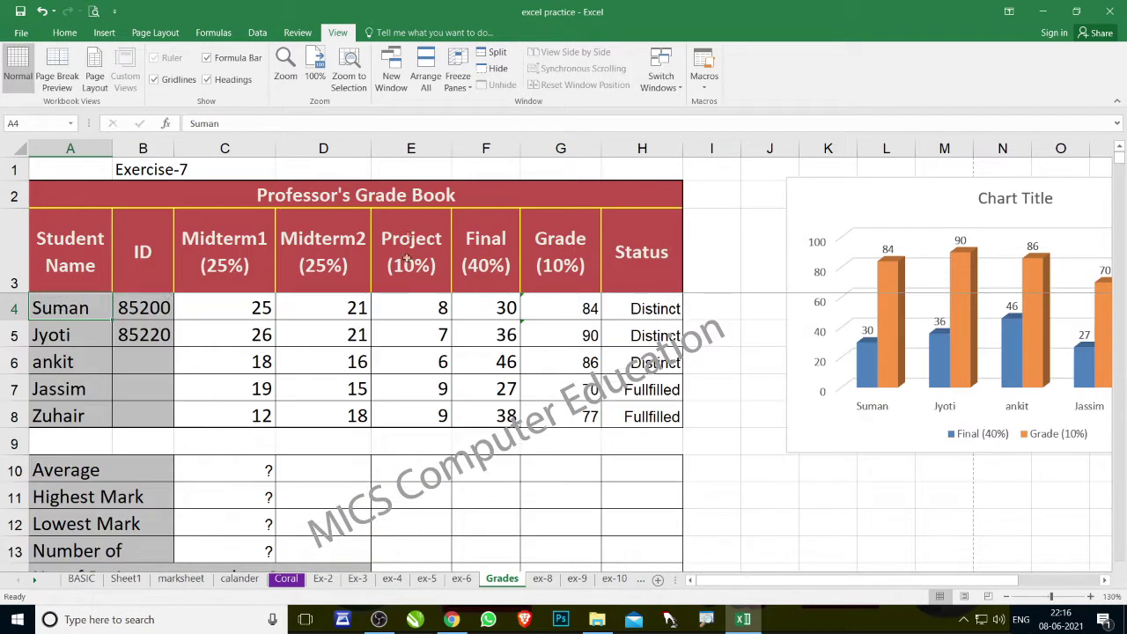
{"action": "left_click", "coordinate": [457, 77]}
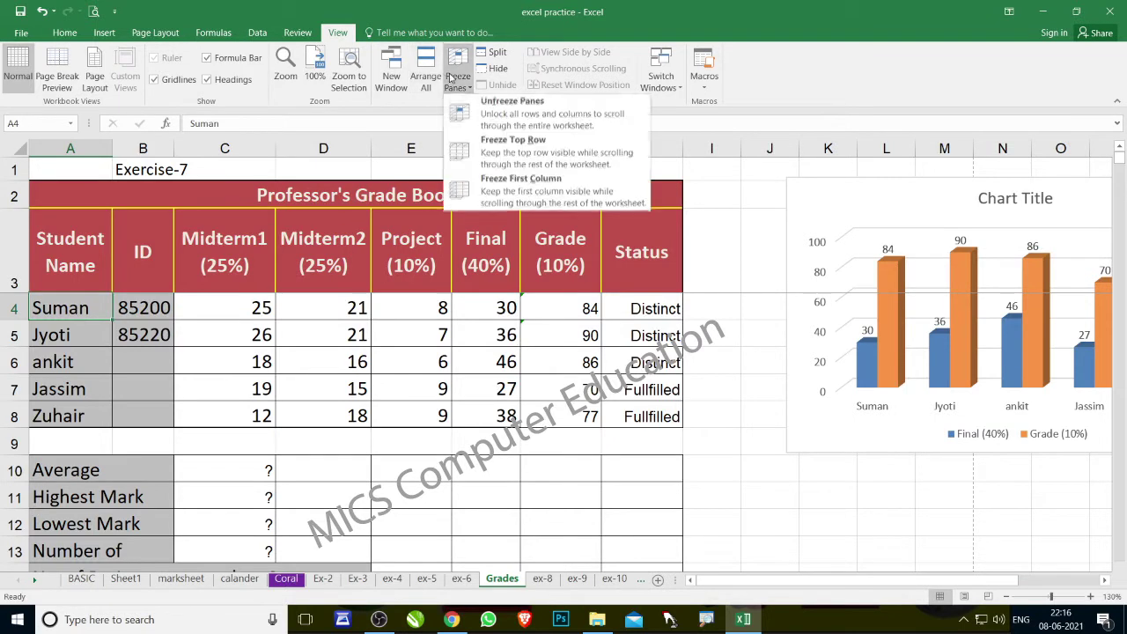
- Unfreeze the heading rows and scroll back to the top of the sheet
{"action": "left_click", "coordinate": [494, 97]}
{"action": "scroll", "coordinate": [220, 428], "scroll_direction": "down", "scroll_amount": 5}
{"action": "scroll", "coordinate": [221, 463], "scroll_direction": "up", "scroll_amount": 1}
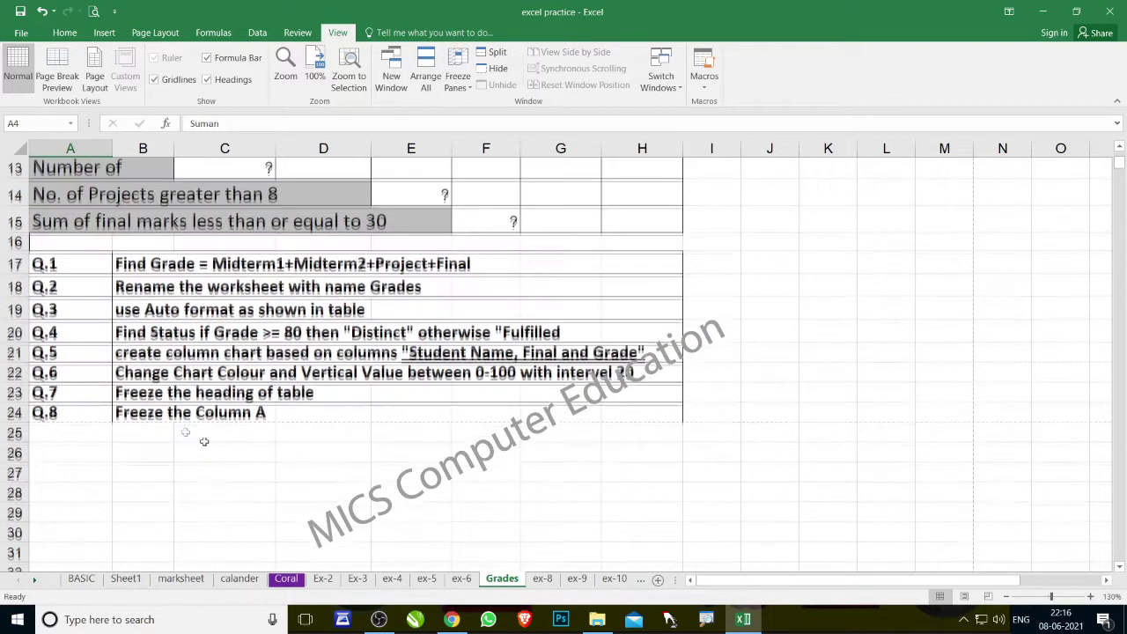
{"action": "scroll", "coordinate": [250, 424], "scroll_direction": "up", "scroll_amount": 3}
{"action": "scroll", "coordinate": [250, 425], "scroll_direction": "up", "scroll_amount": 1}
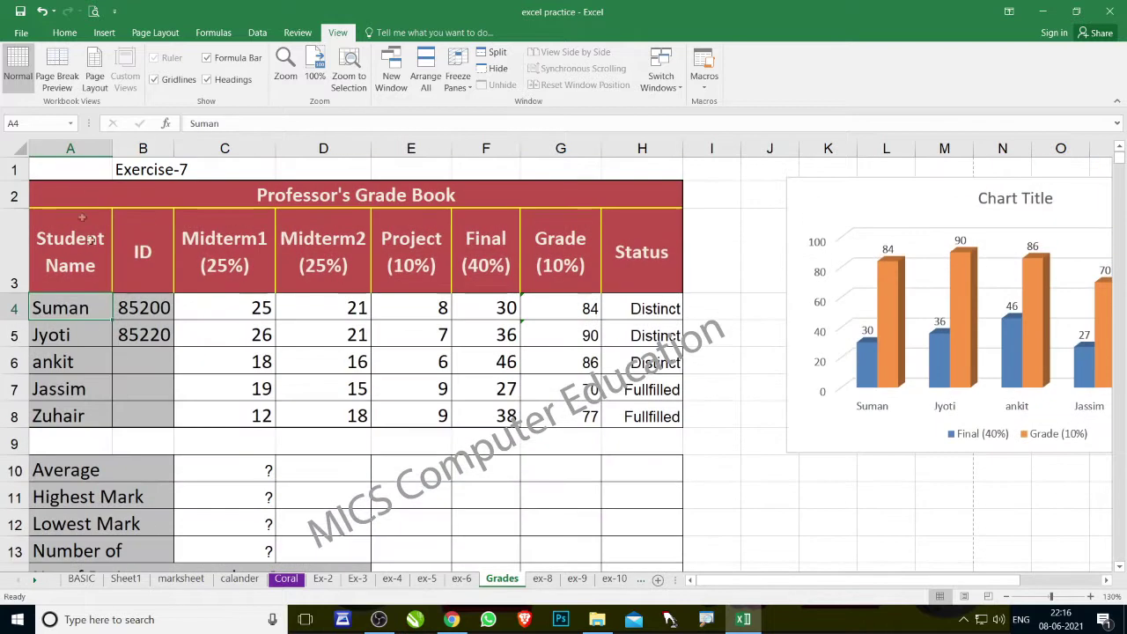
- Freeze column A so the student names stay visible
{"action": "left_click", "coordinate": [77, 154]}
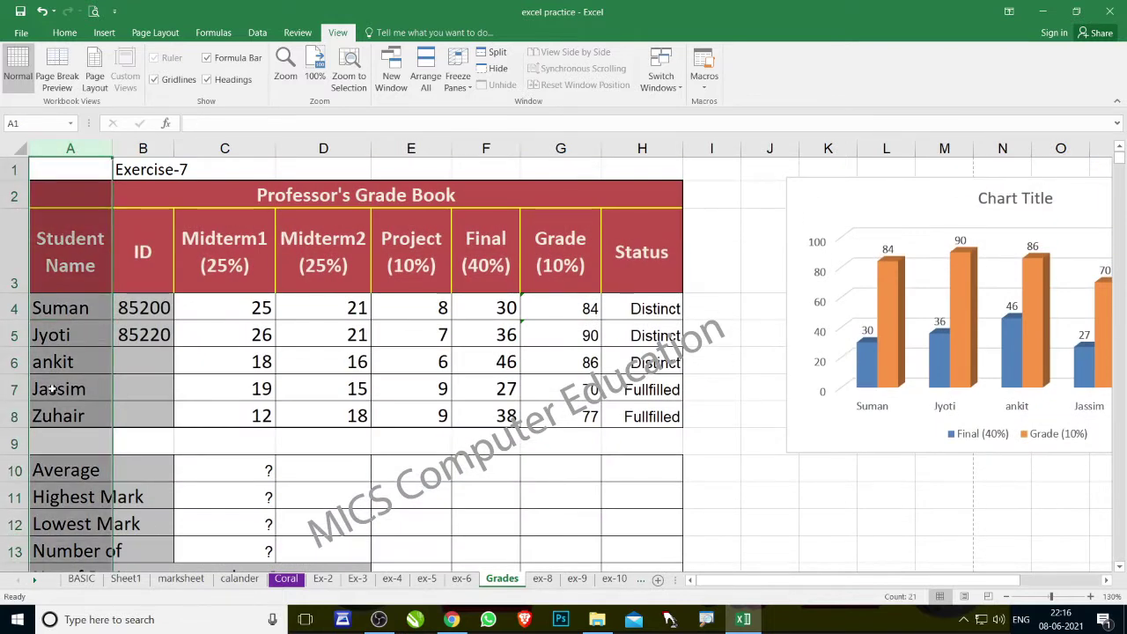
{"action": "left_click", "coordinate": [216, 330]}
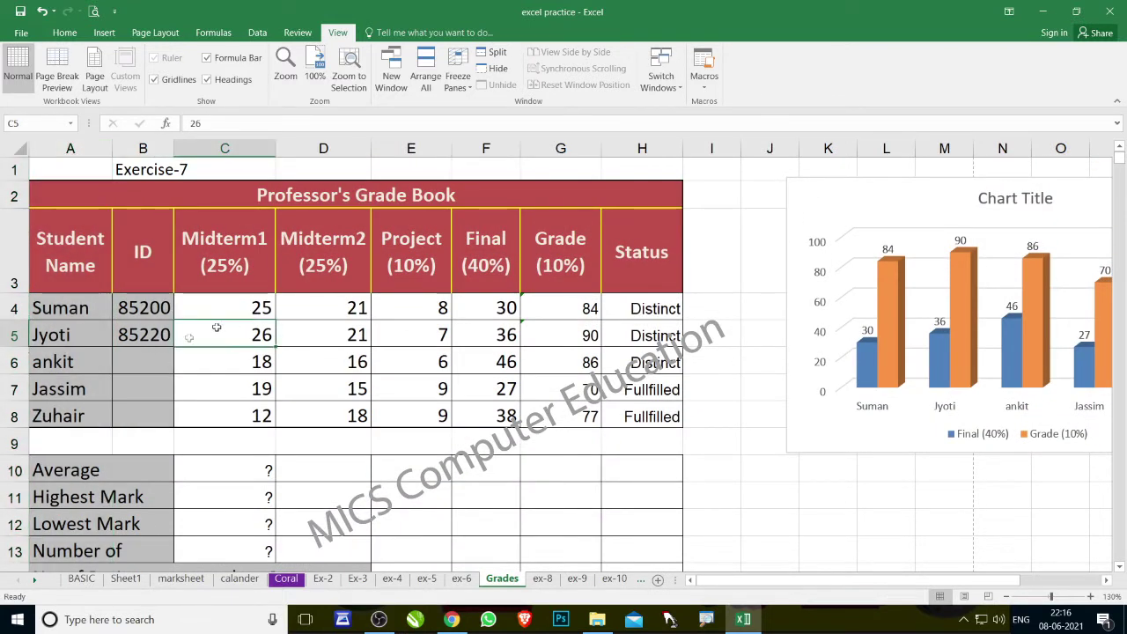
{"action": "left_click", "coordinate": [342, 413]}
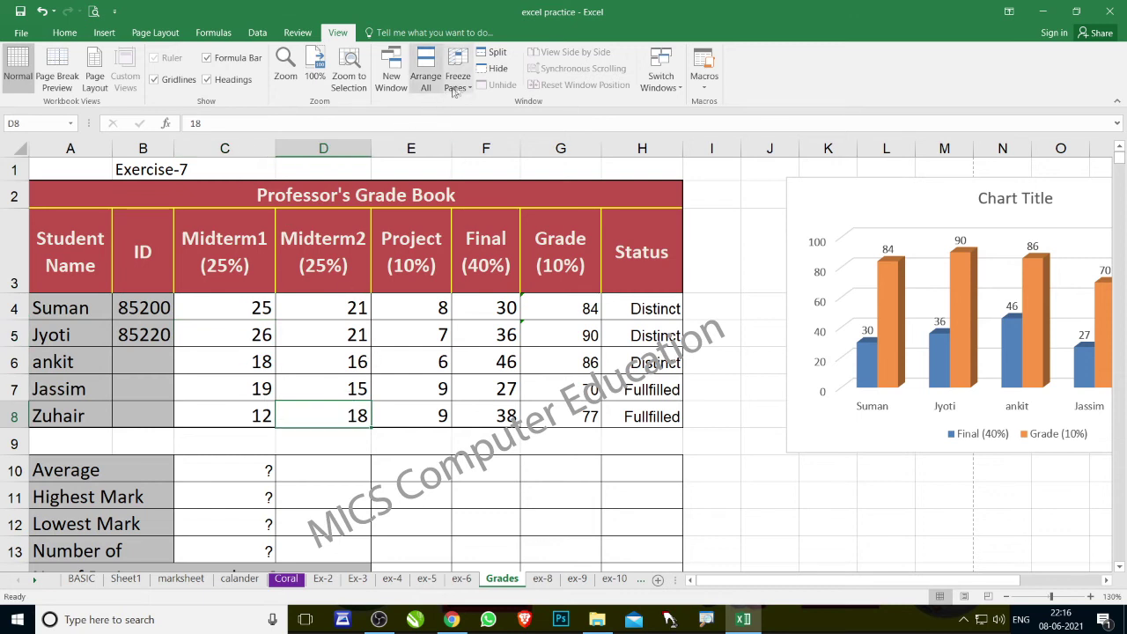
{"action": "left_click", "coordinate": [457, 75]}
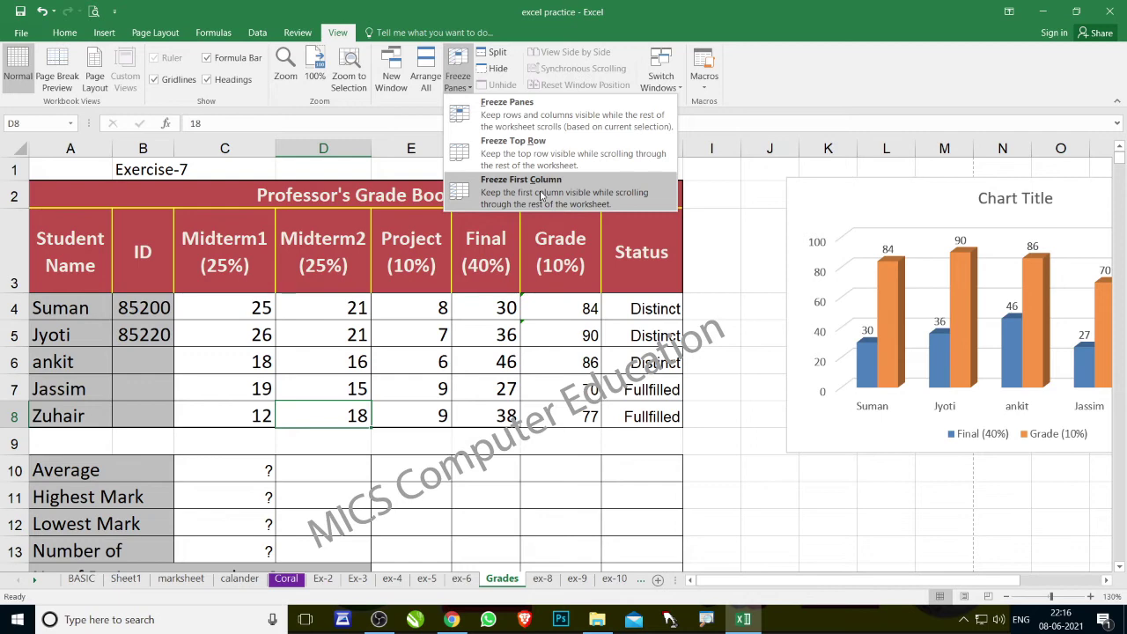
{"action": "left_click", "coordinate": [541, 195]}
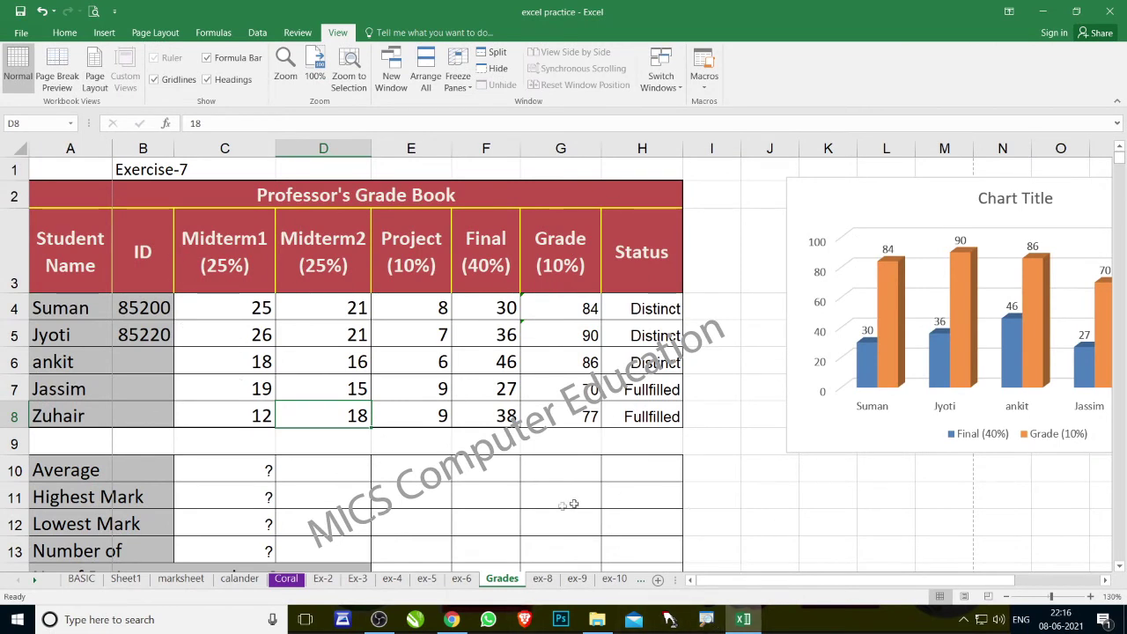
- Move right across the sheet to test the frozen column A
{"action": "left_click_drag", "start_coordinate": [795, 501], "coordinate": [978, 508]}
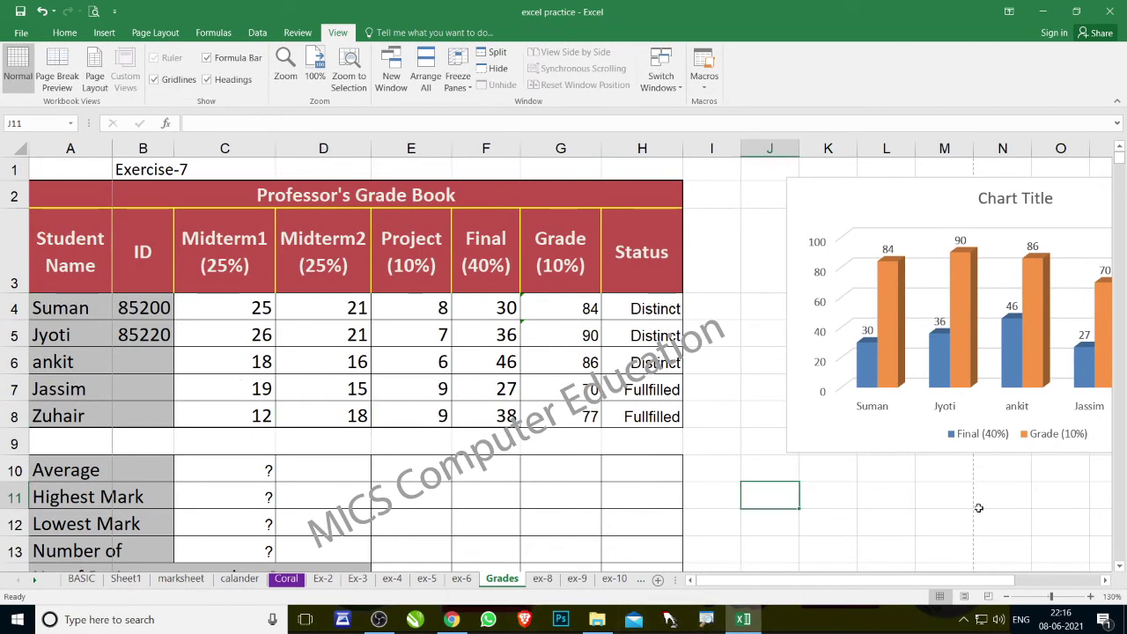
{"action": "key", "text": "Right"}
{"action": "key", "text": "Right"}
{"action": "key", "text": "Right"}
{"action": "key", "text": "Right"}
{"action": "key", "text": "Right"}
{"action": "key", "text": "Right"}
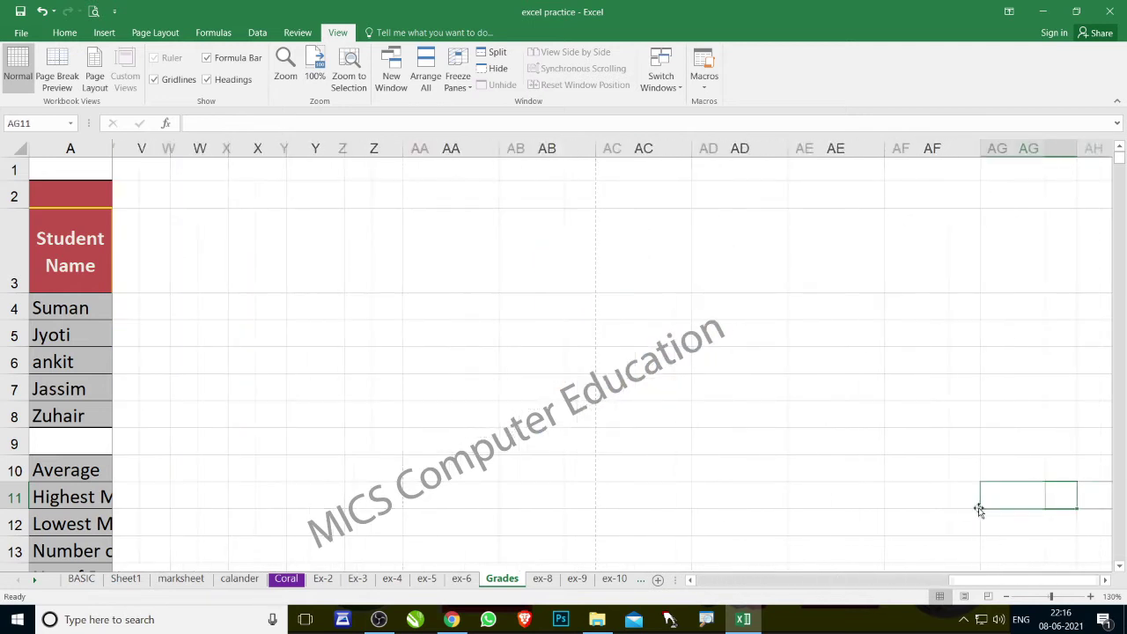
{"action": "key", "text": "Right"}
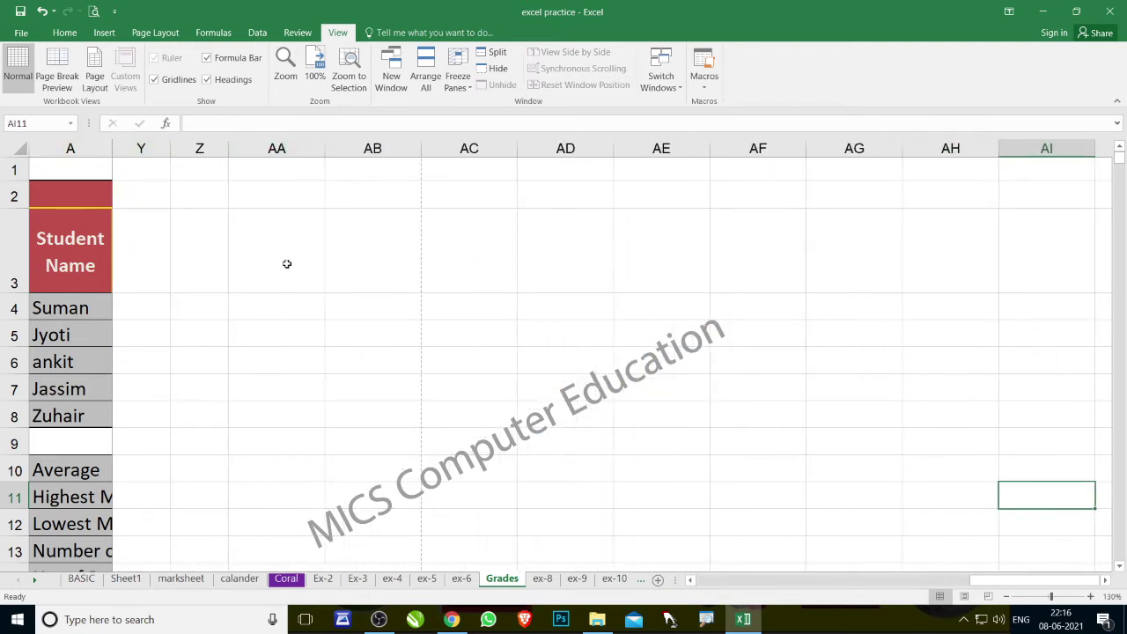
{"action": "left_click", "coordinate": [692, 581]}
{"action": "left_click_drag", "start_coordinate": [692, 581], "coordinate": [653, 597]}
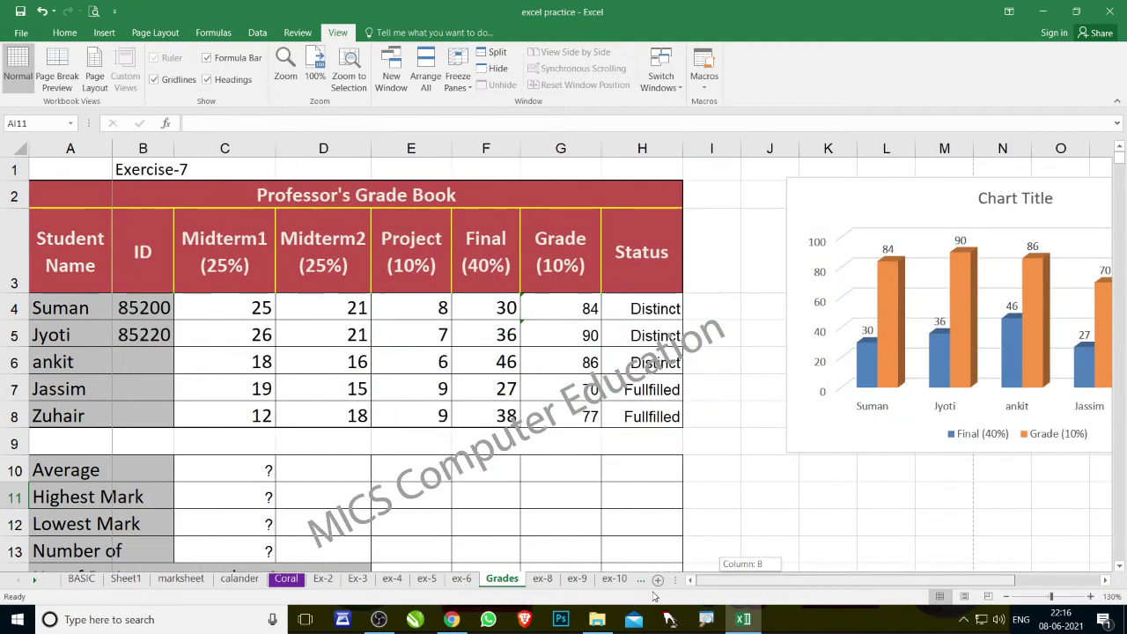
- Autofill the IDs from B4:B5 down to B8, continuing 85240, 85260, 85280
{"action": "left_click", "coordinate": [214, 436]}
{"action": "scroll", "coordinate": [214, 432], "scroll_direction": "down", "scroll_amount": 2}
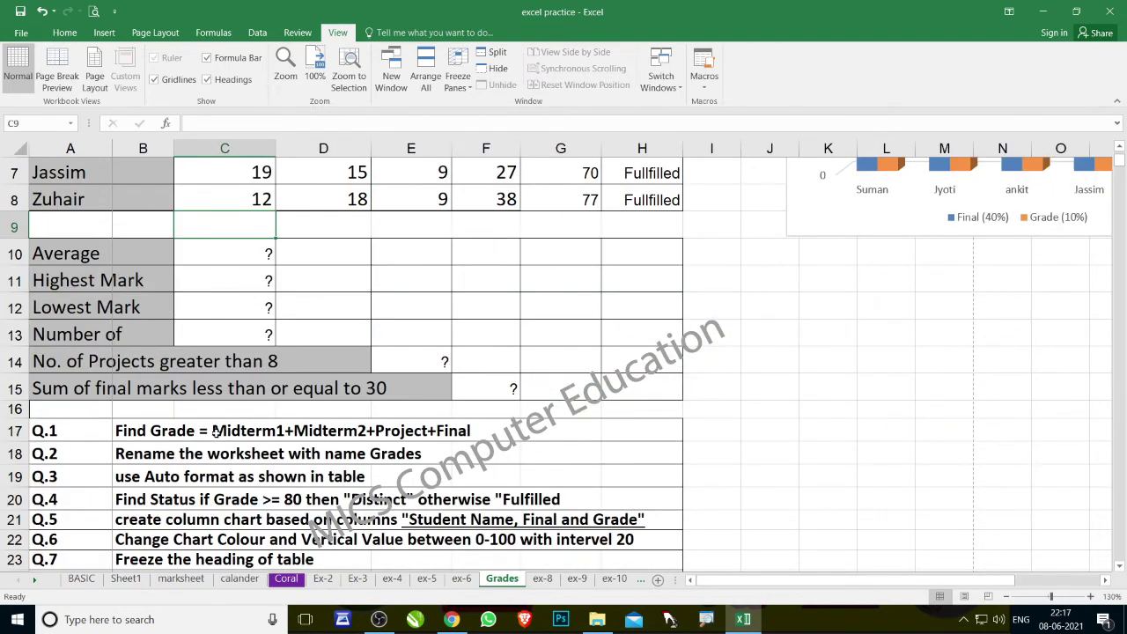
{"action": "scroll", "coordinate": [295, 456], "scroll_direction": "down", "scroll_amount": 2}
{"action": "scroll", "coordinate": [292, 455], "scroll_direction": "up", "scroll_amount": 4}
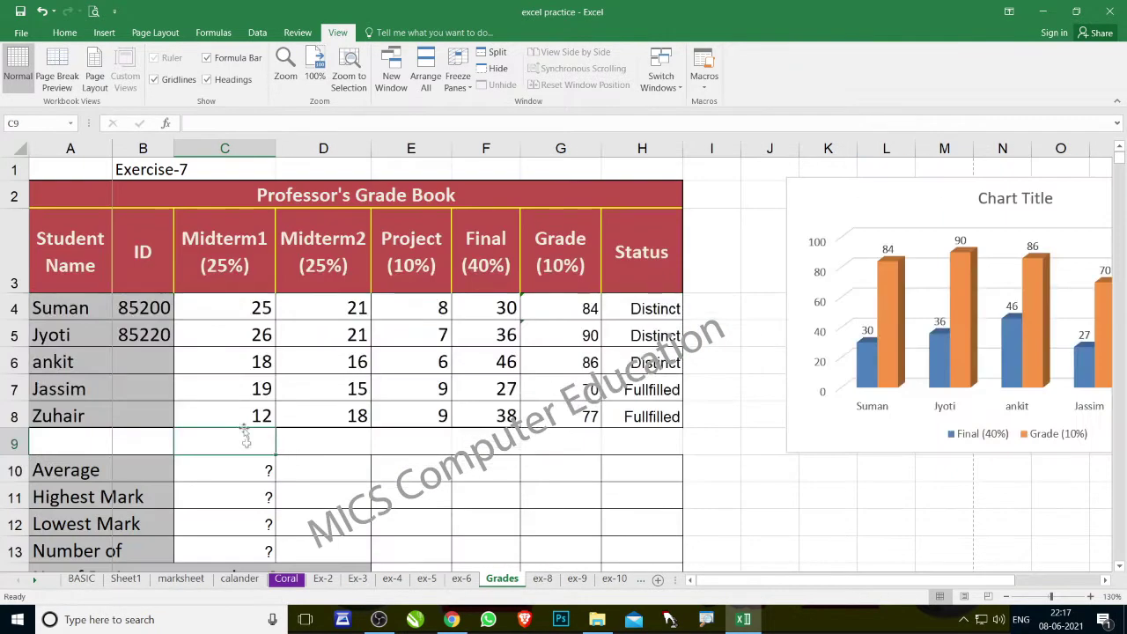
{"action": "left_click", "coordinate": [258, 472]}
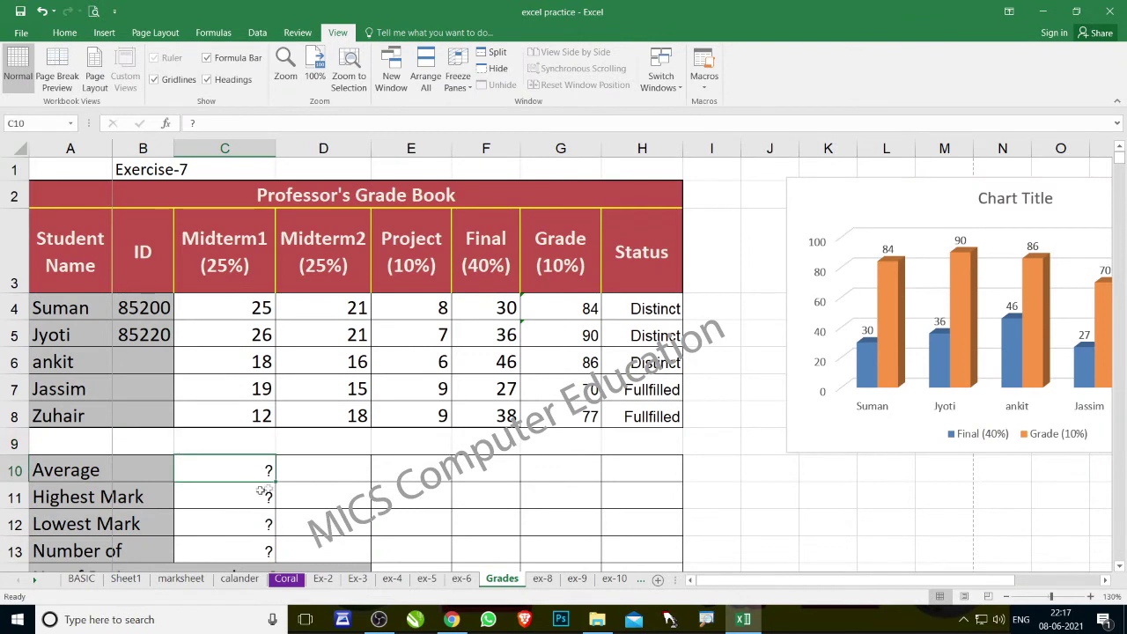
{"action": "left_click_drag", "start_coordinate": [152, 303], "coordinate": [152, 332]}
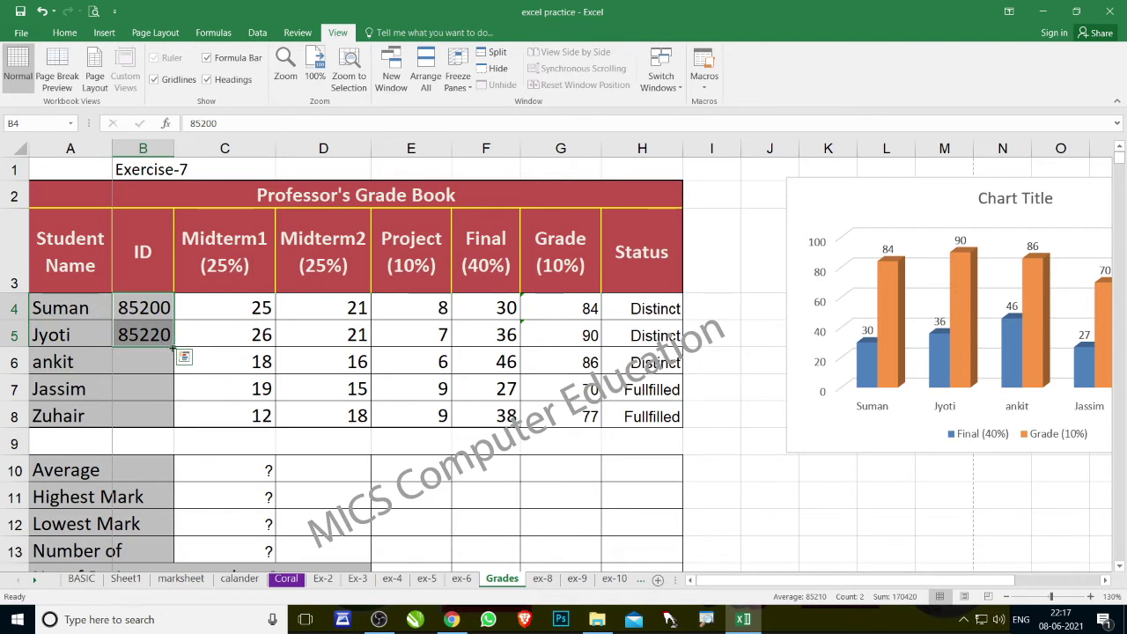
{"action": "left_click_drag", "start_coordinate": [174, 348], "coordinate": [168, 421]}
{"action": "scroll", "coordinate": [208, 396], "scroll_direction": "down", "scroll_amount": 3}
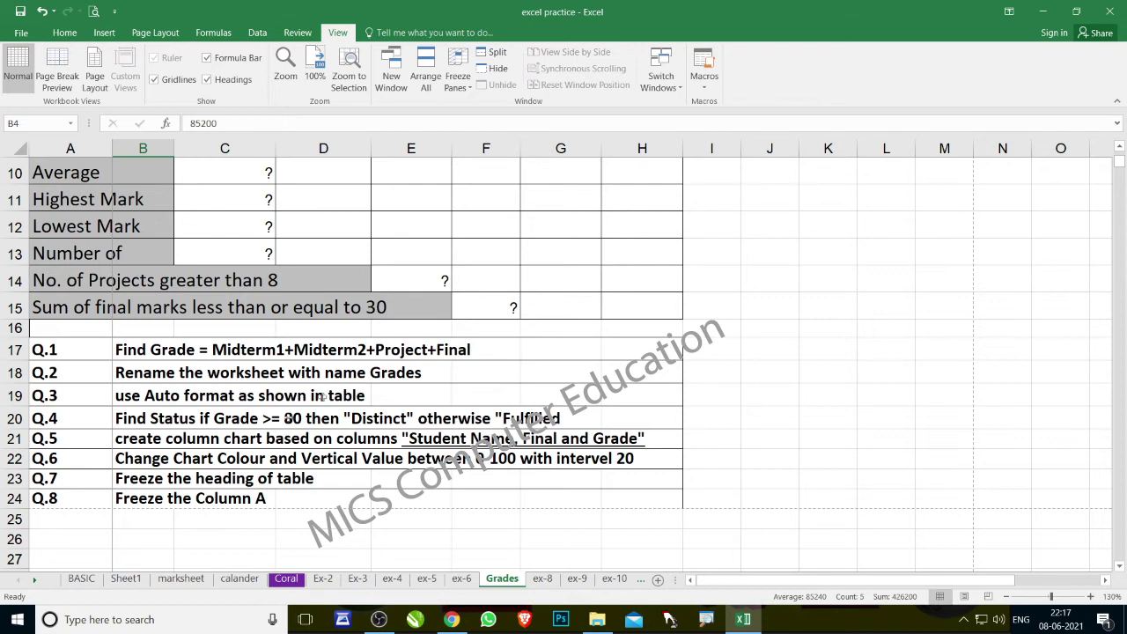
{"action": "scroll", "coordinate": [308, 405], "scroll_direction": "up", "scroll_amount": 2}
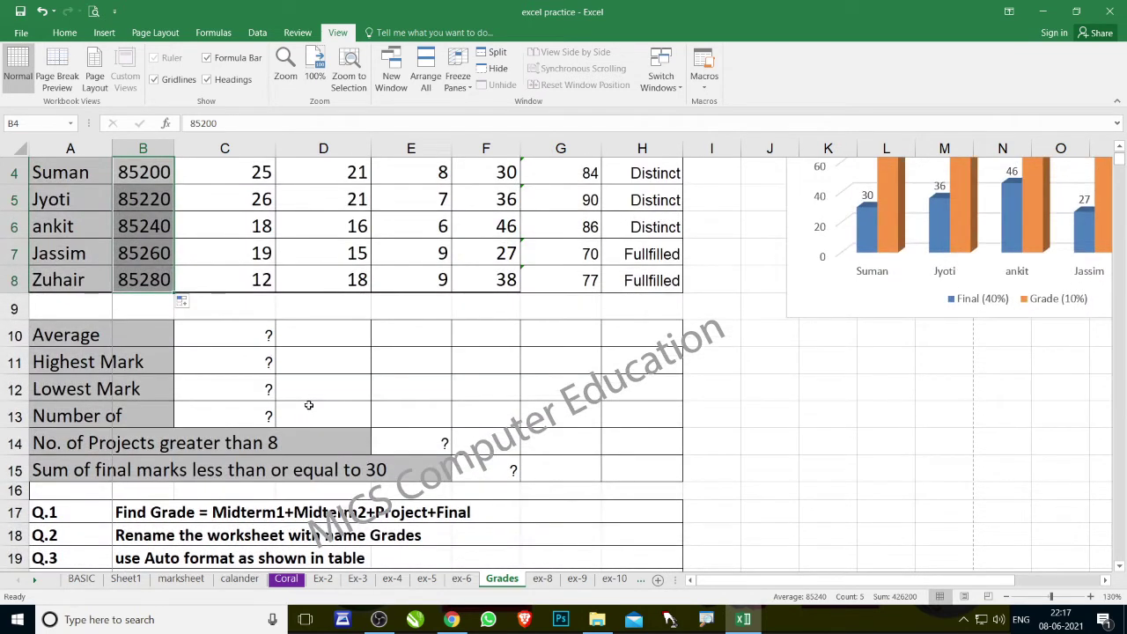
- Enter =AVERAGE(C4:C8) in C10 and =MAX(C4:C8) in C11, giving 20 and 26
{"action": "left_click", "coordinate": [233, 334]}
{"action": "scroll", "coordinate": [370, 352], "scroll_direction": "up", "scroll_amount": 1}
{"action": "scroll", "coordinate": [370, 352], "scroll_direction": "down", "scroll_amount": 1}
{"action": "type", "text": "=av"}
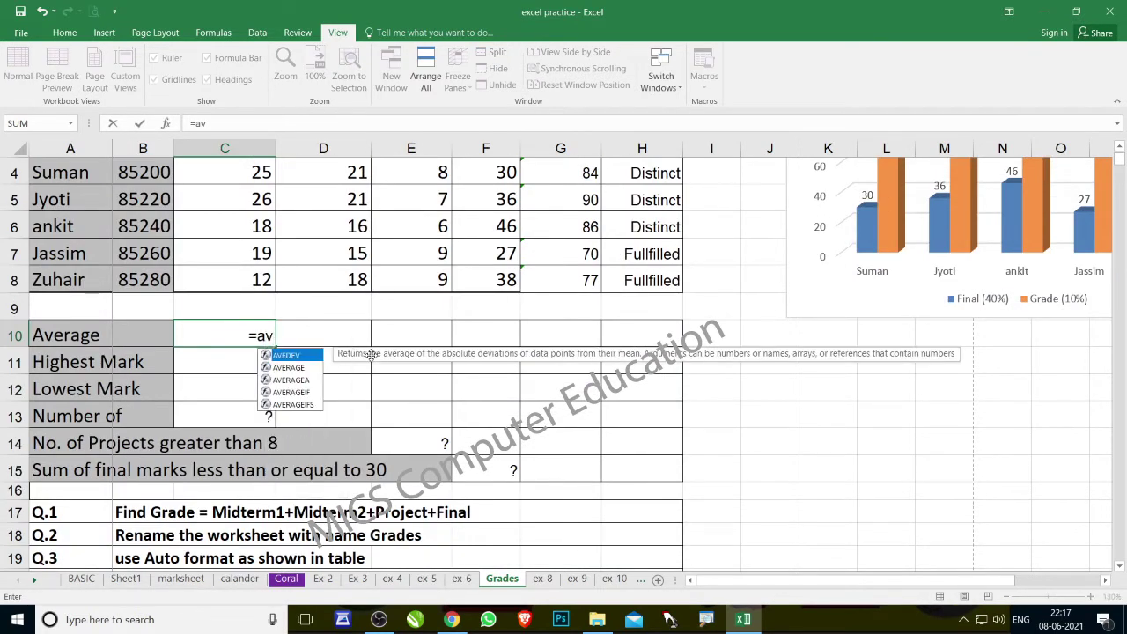
{"action": "key", "text": "Down"}
{"action": "key", "text": "Tab"}
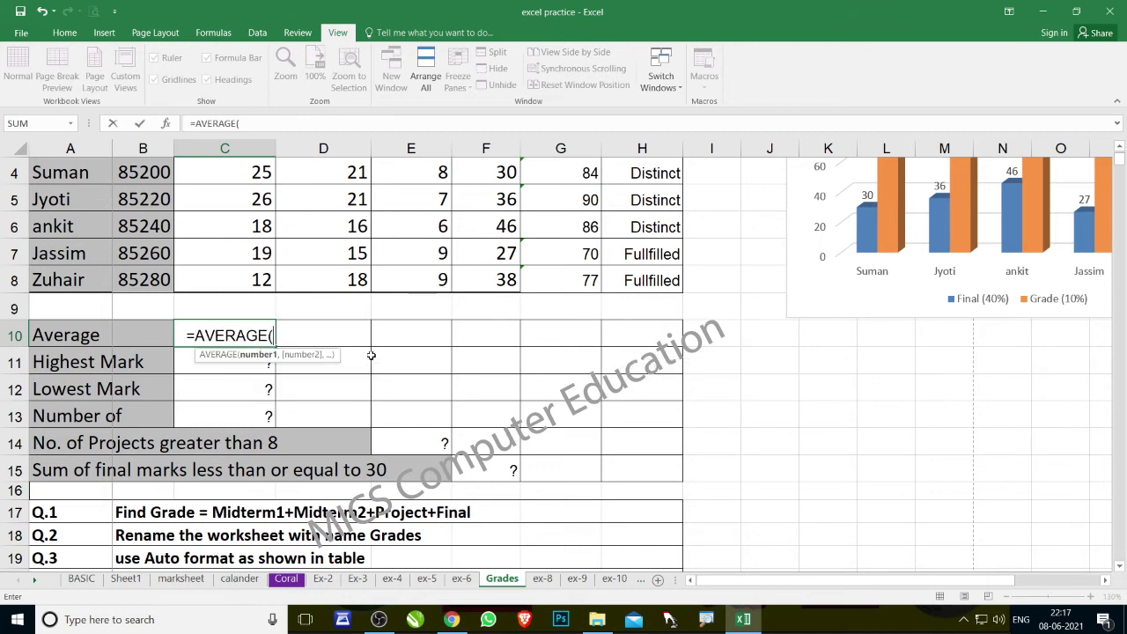
{"action": "scroll", "coordinate": [371, 355], "scroll_direction": "up", "scroll_amount": 1}
{"action": "left_click_drag", "start_coordinate": [222, 307], "coordinate": [245, 411]}
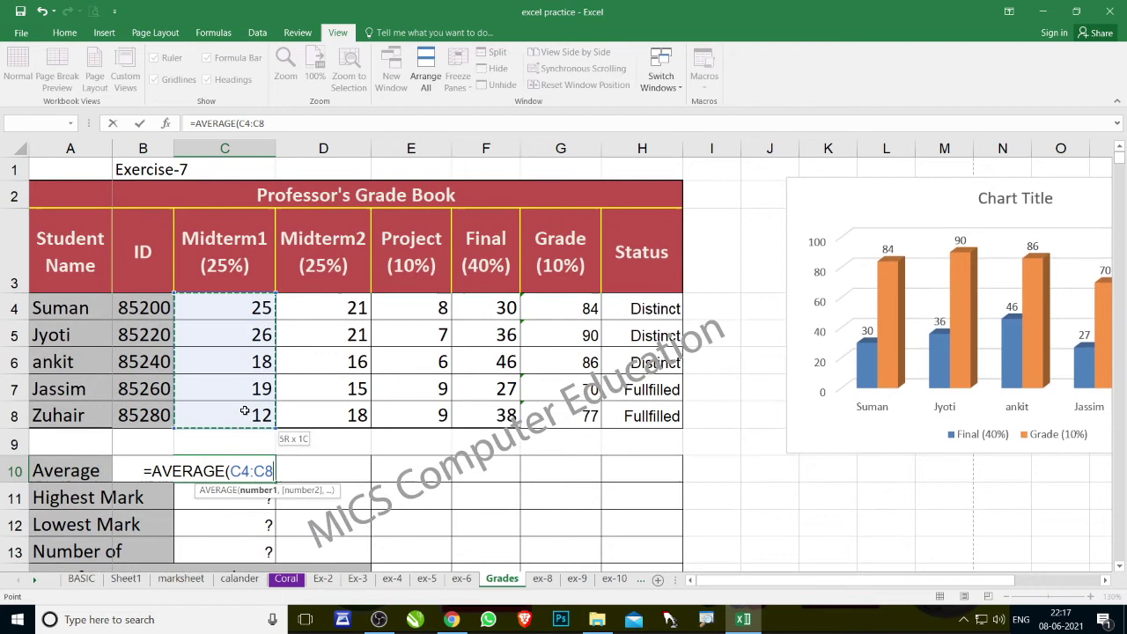
{"action": "key", "text": "Return"}
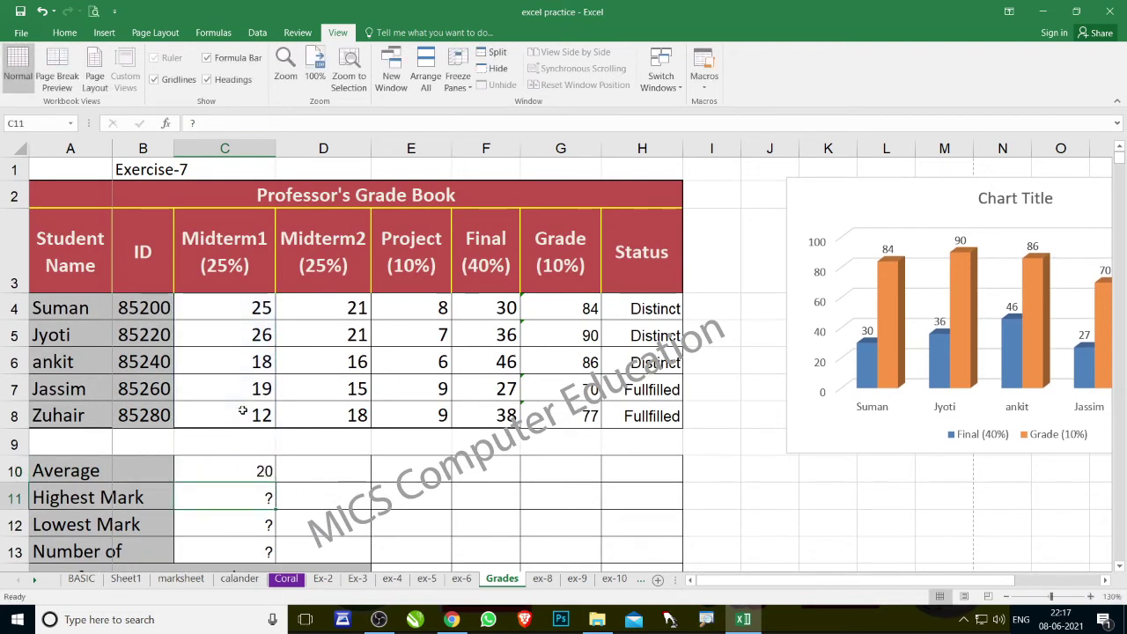
{"action": "type", "text": "=max"}
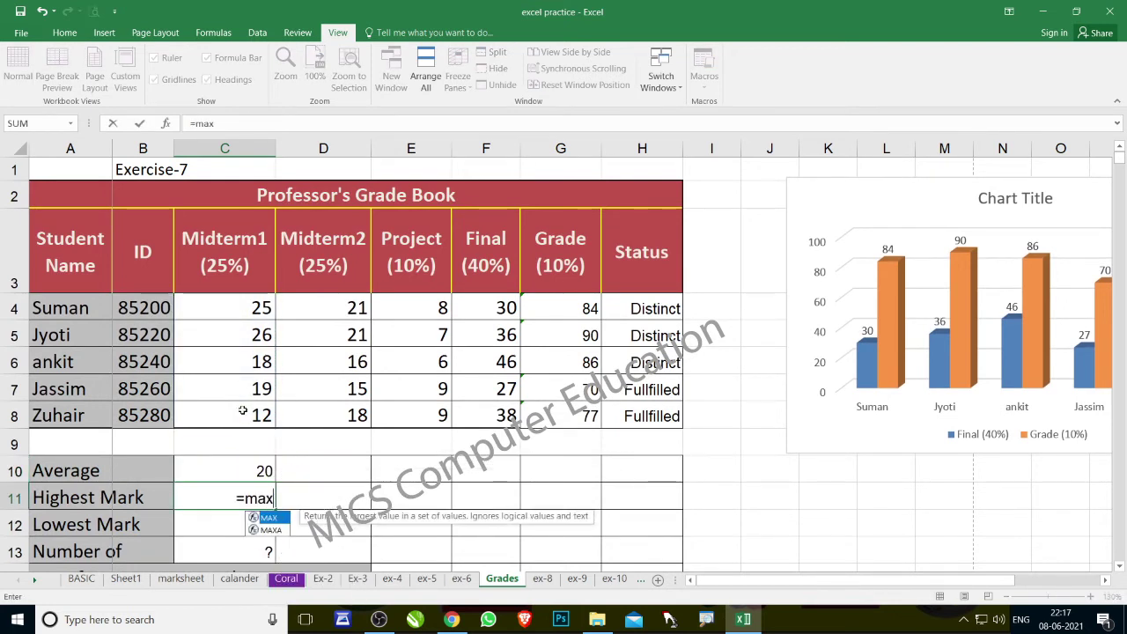
{"action": "key", "text": "Tab"}
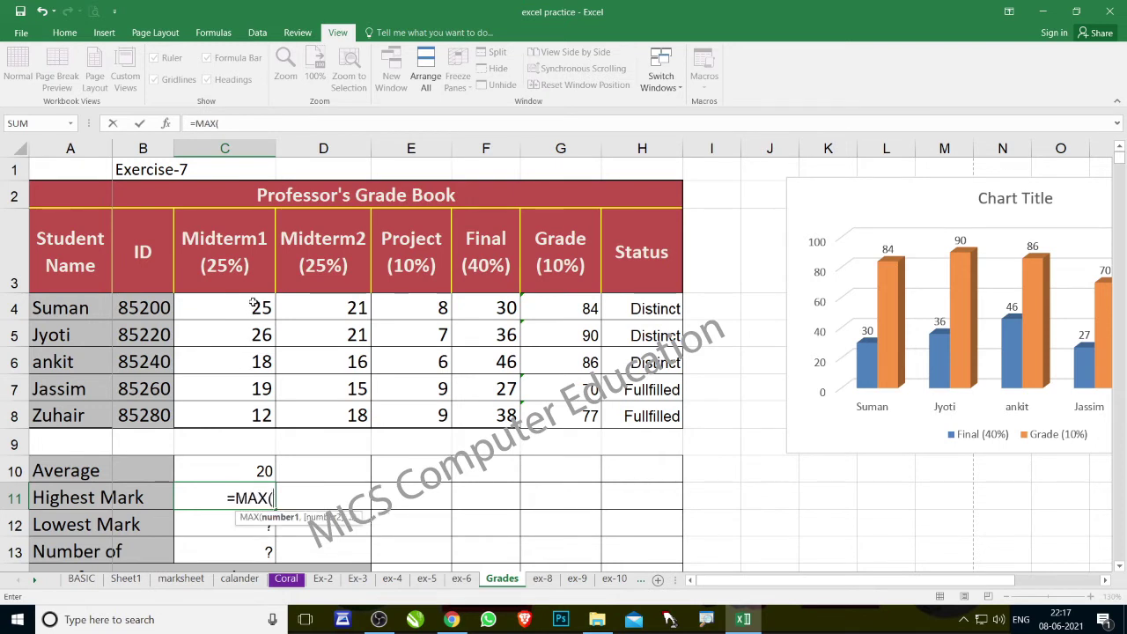
{"action": "left_click_drag", "start_coordinate": [252, 304], "coordinate": [251, 412]}
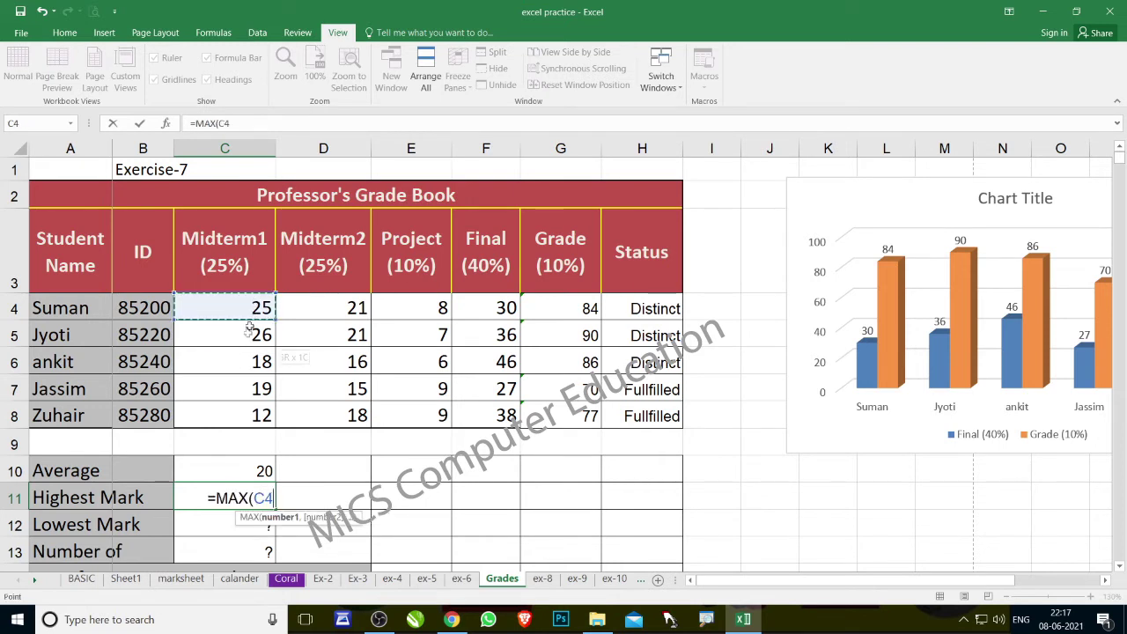
{"action": "key", "text": "Return"}
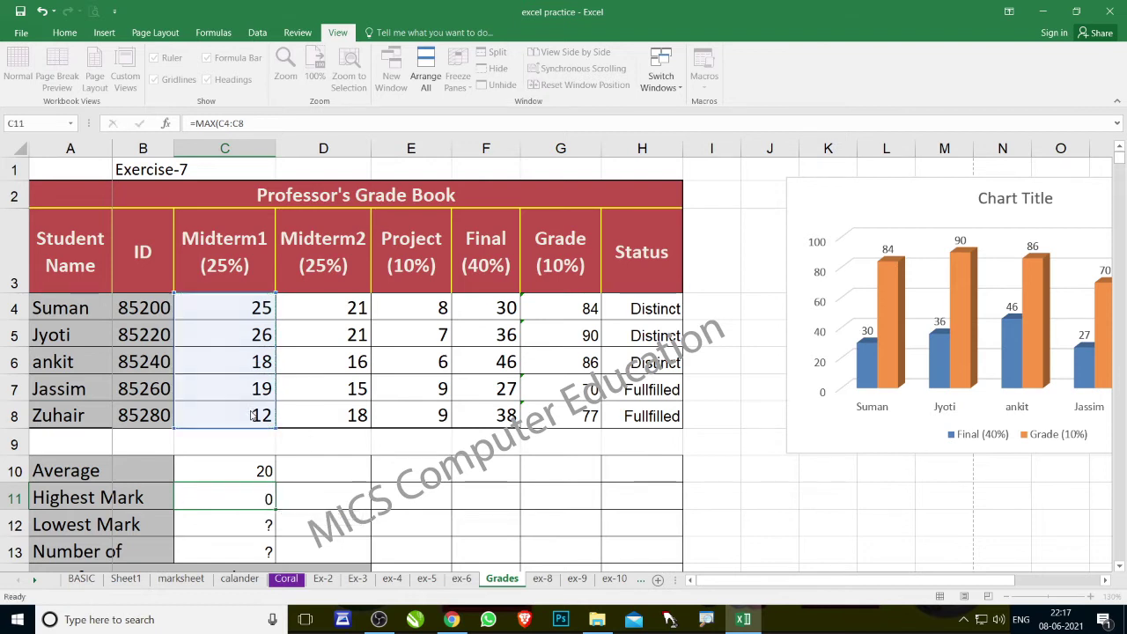
- Enter =MIN(C4:C8) in C12 and =COUNT(C4:C8) in C13, giving 12 and 5
{"action": "type", "text": "=min"}
{"action": "key", "text": "Tab"}
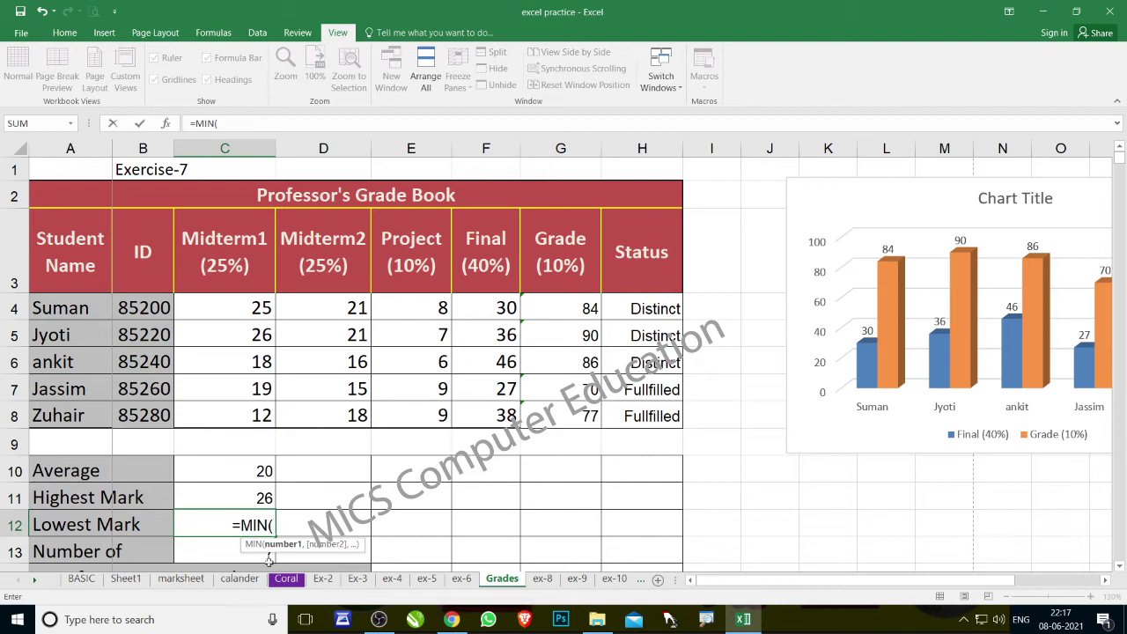
{"action": "left_click_drag", "start_coordinate": [248, 317], "coordinate": [260, 412]}
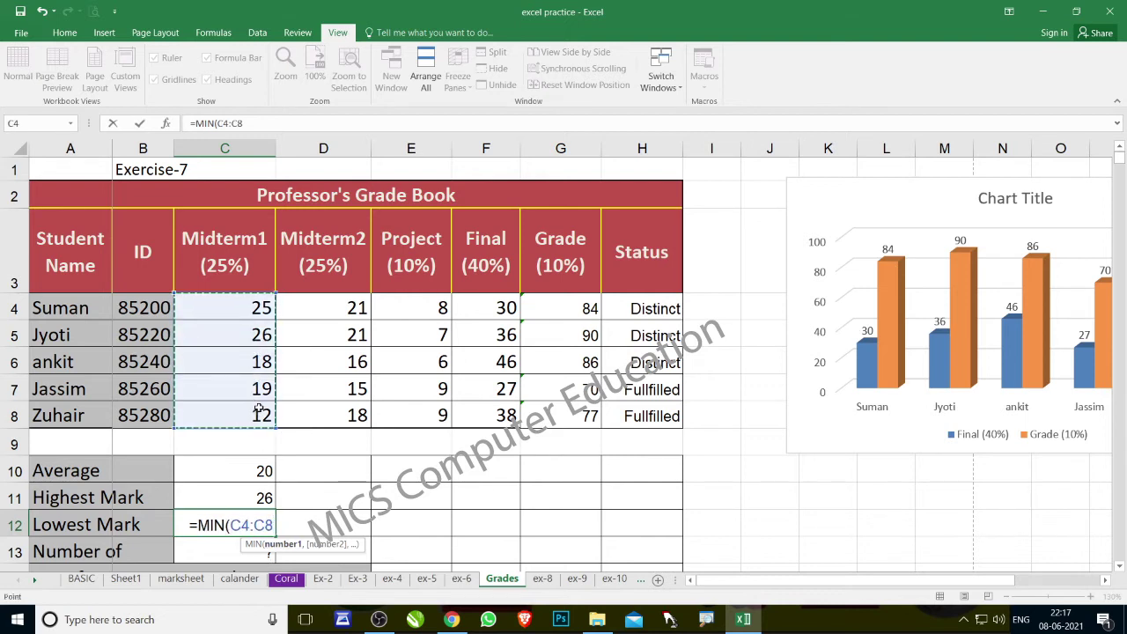
{"action": "key", "text": "Return"}
{"action": "scroll", "coordinate": [260, 412], "scroll_direction": "down", "scroll_amount": 1}
{"action": "type", "text": "=count"}
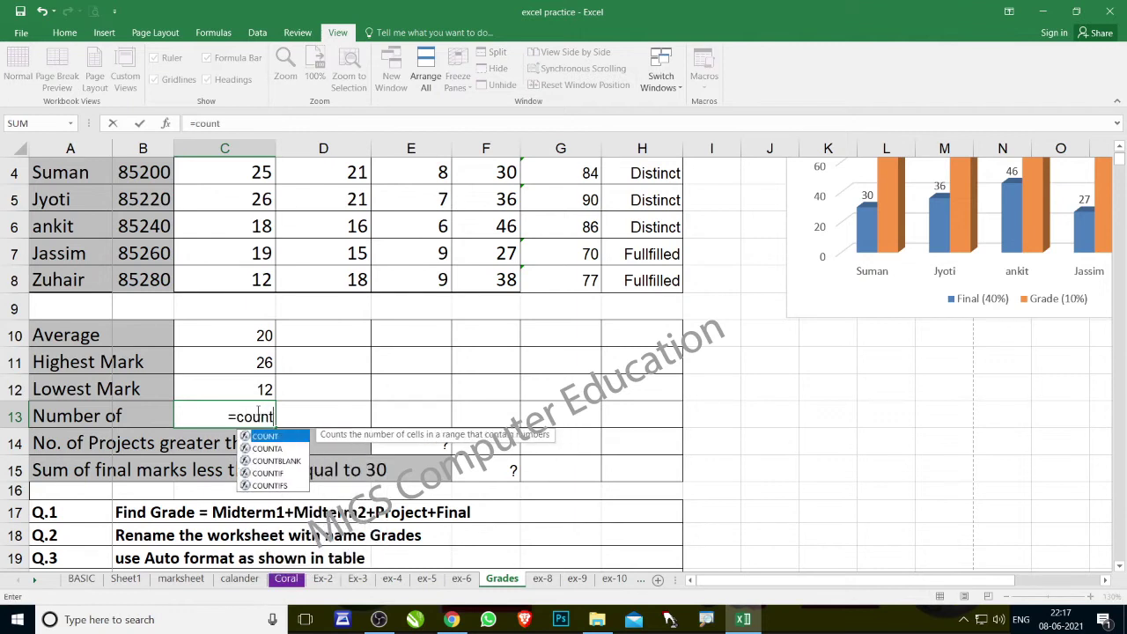
{"action": "key", "text": "Tab"}
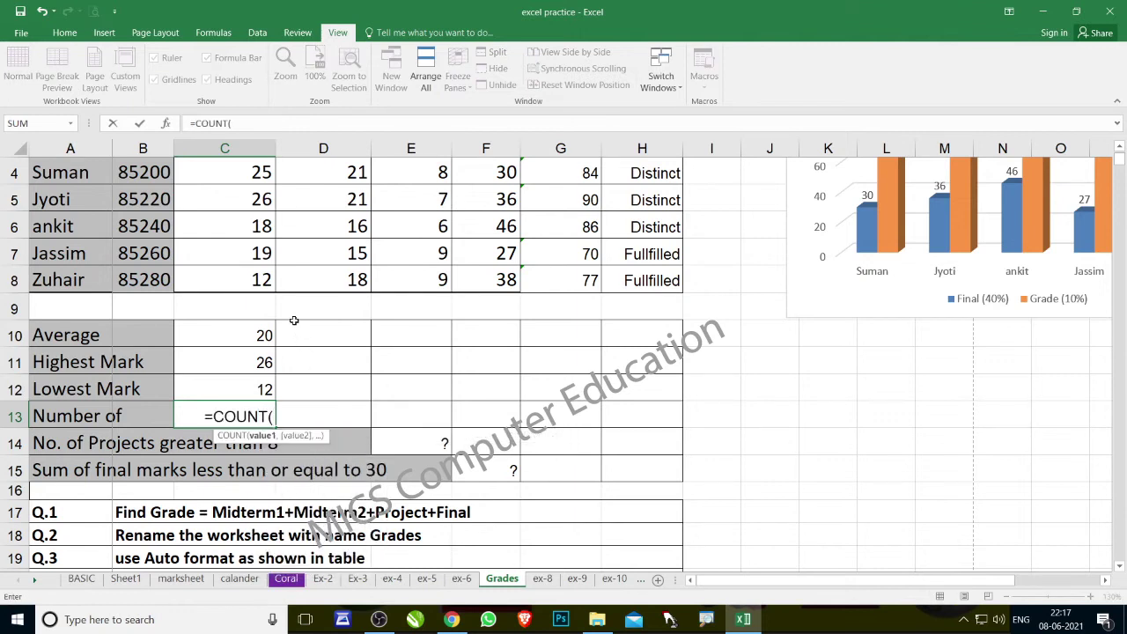
{"action": "scroll", "coordinate": [294, 320], "scroll_direction": "up", "scroll_amount": 1}
{"action": "left_click_drag", "start_coordinate": [258, 305], "coordinate": [253, 409]}
{"action": "key", "text": "Return"}
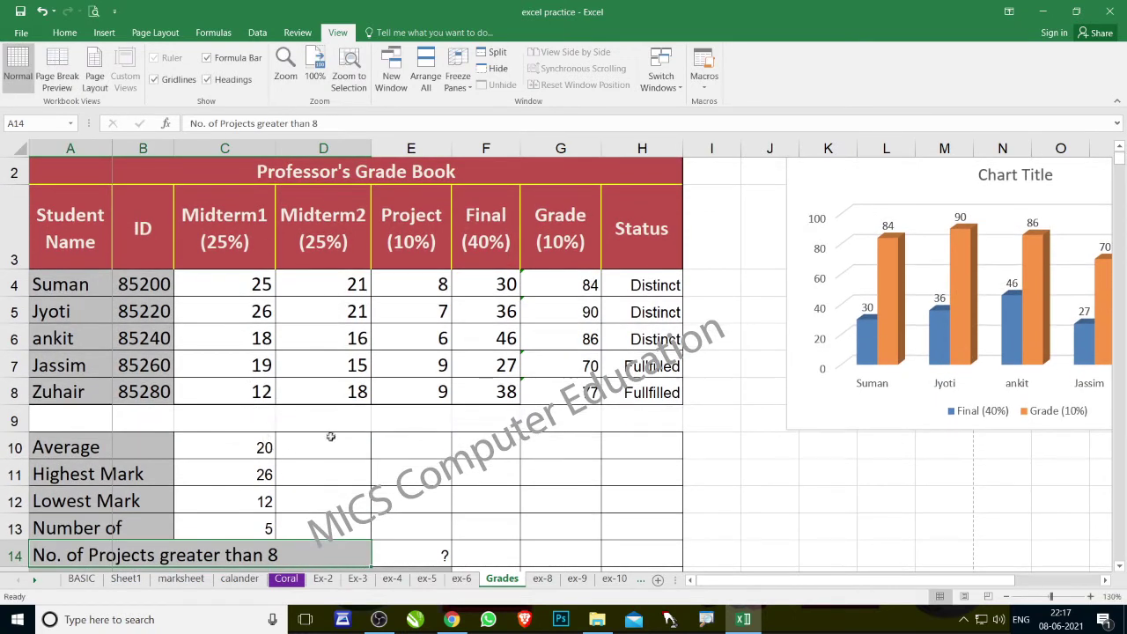
- Review the Project marks in E4:E8 and select cell E14
{"action": "left_click_drag", "start_coordinate": [330, 437], "coordinate": [325, 528]}
{"action": "left_click_drag", "start_coordinate": [449, 447], "coordinate": [444, 555]}
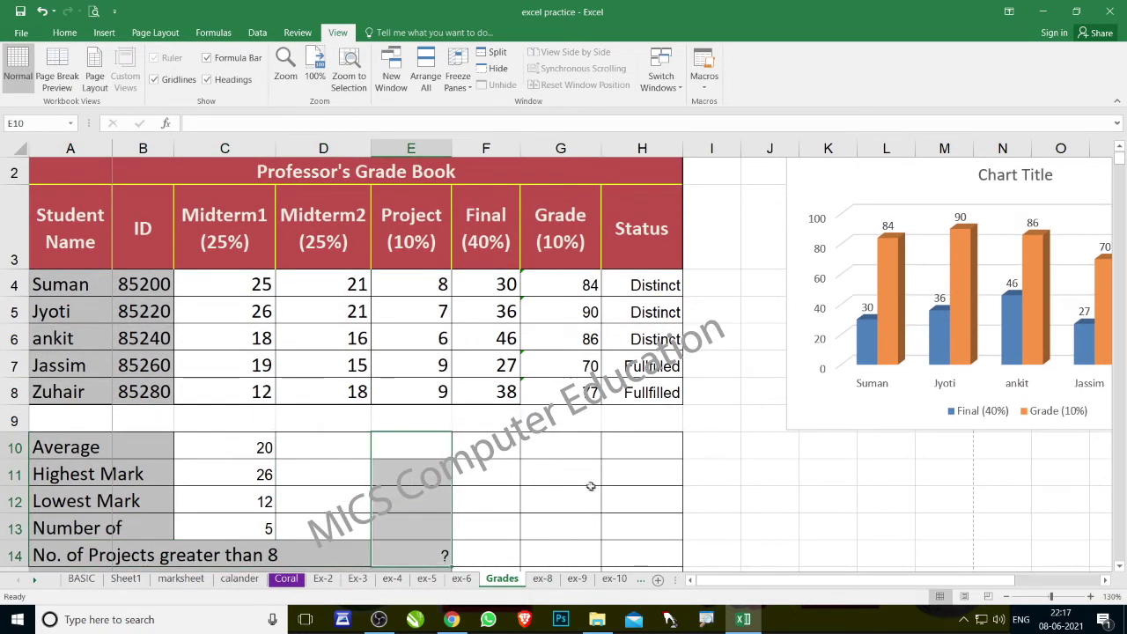
{"action": "left_click", "coordinate": [565, 498]}
{"action": "scroll", "coordinate": [566, 498], "scroll_direction": "down", "scroll_amount": 1}
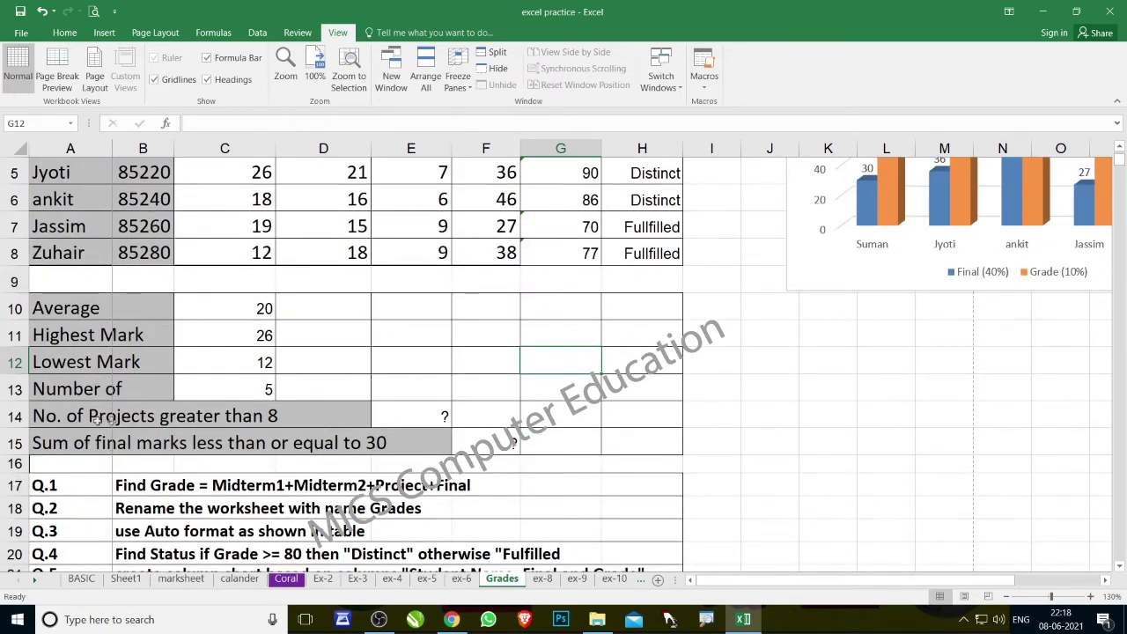
{"action": "left_click", "coordinate": [409, 419]}
{"action": "scroll", "coordinate": [420, 415], "scroll_direction": "up", "scroll_amount": 1}
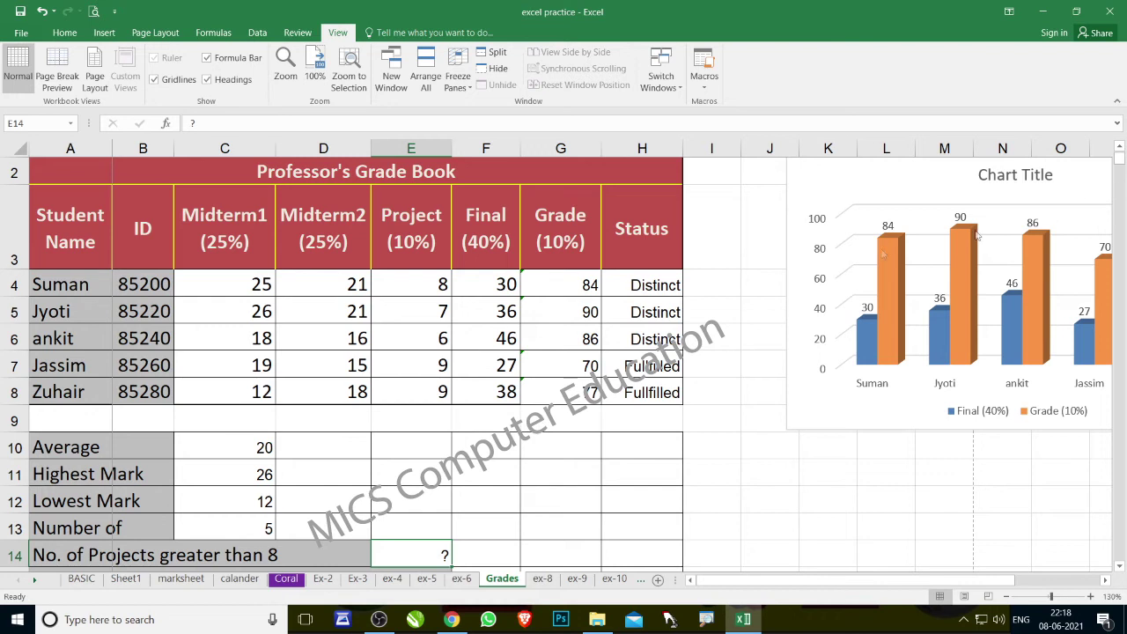
{"action": "left_click_drag", "start_coordinate": [432, 282], "coordinate": [426, 387]}
{"action": "left_click", "coordinate": [429, 365]}
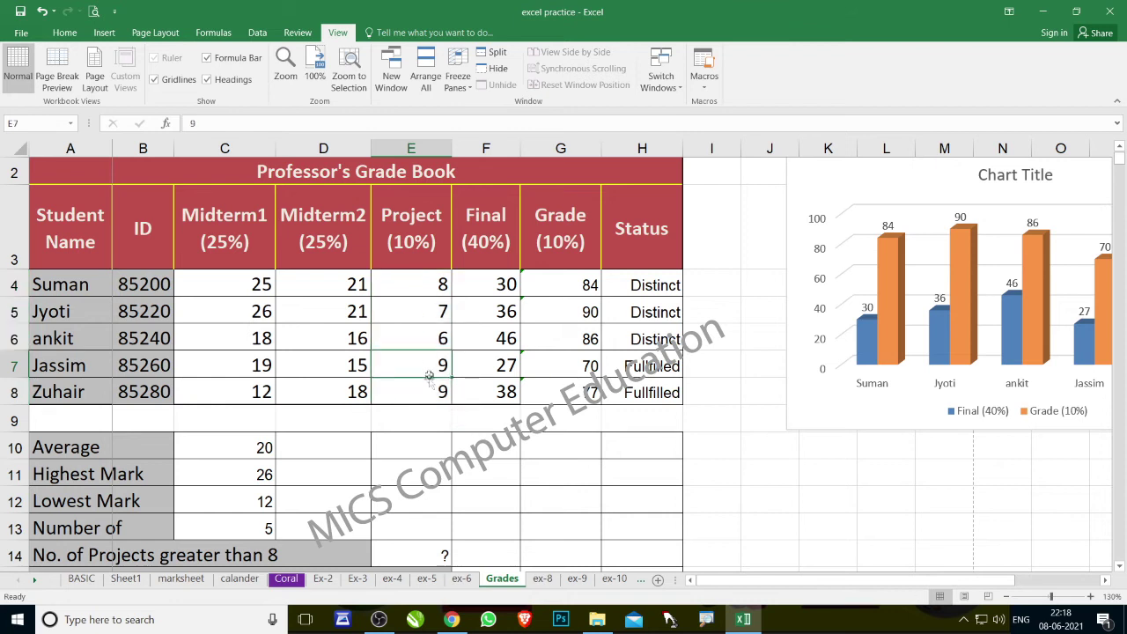
{"action": "left_click", "coordinate": [436, 390]}
{"action": "left_click_drag", "start_coordinate": [432, 284], "coordinate": [433, 330]}
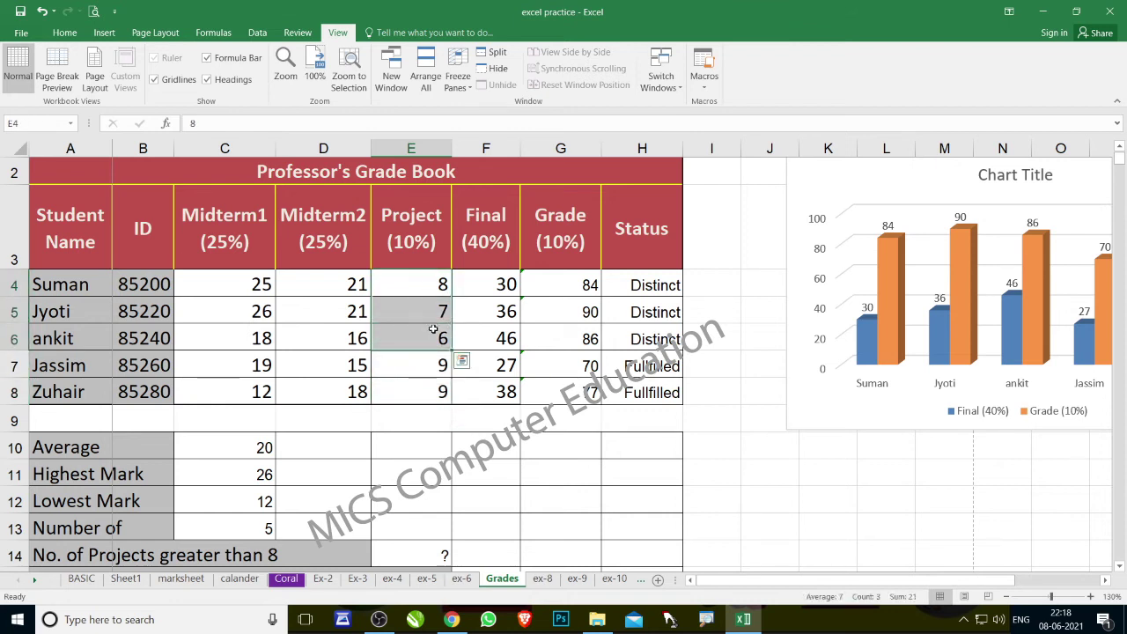
{"action": "scroll", "coordinate": [439, 393], "scroll_direction": "down", "scroll_amount": 1}
{"action": "left_click", "coordinate": [440, 414]}
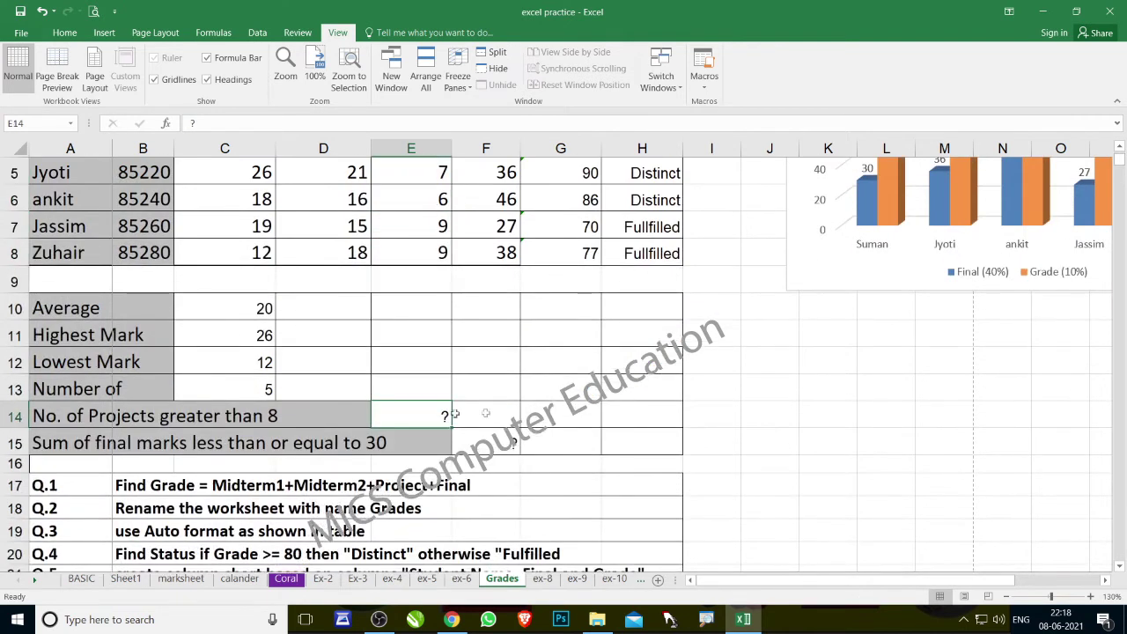
- Enter =COUNTIF(E4:E8,">80") in E14
{"action": "type", "text": "="}
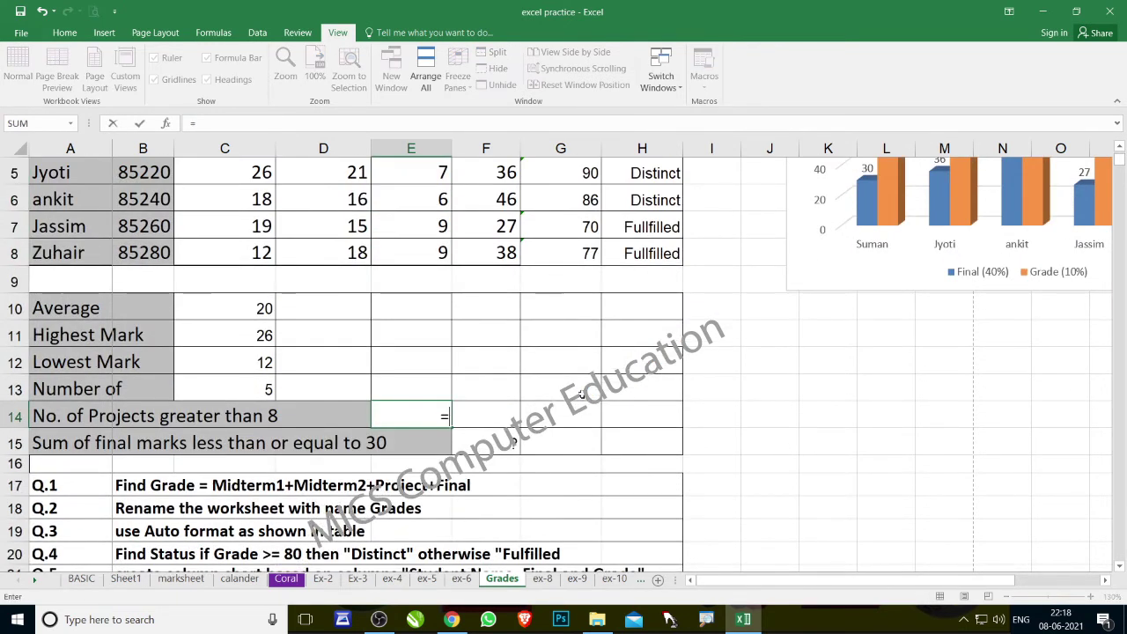
{"action": "type", "text": "countif"}
{"action": "key", "text": "Tab"}
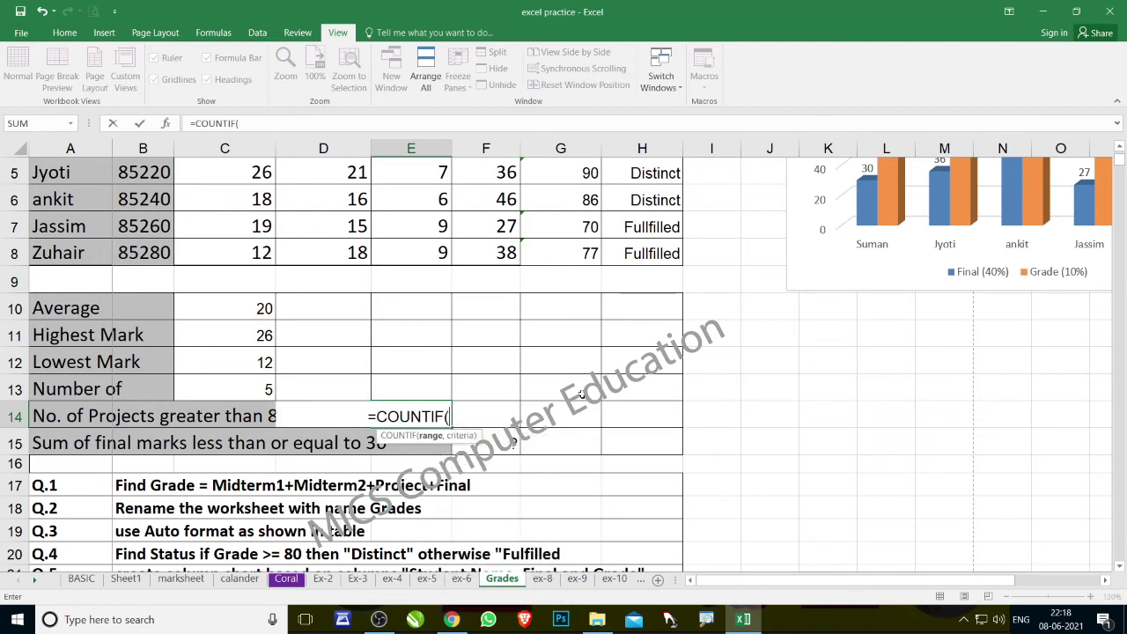
{"action": "scroll", "coordinate": [578, 356], "scroll_direction": "up", "scroll_amount": 1}
{"action": "left_click_drag", "start_coordinate": [423, 285], "coordinate": [428, 392]}
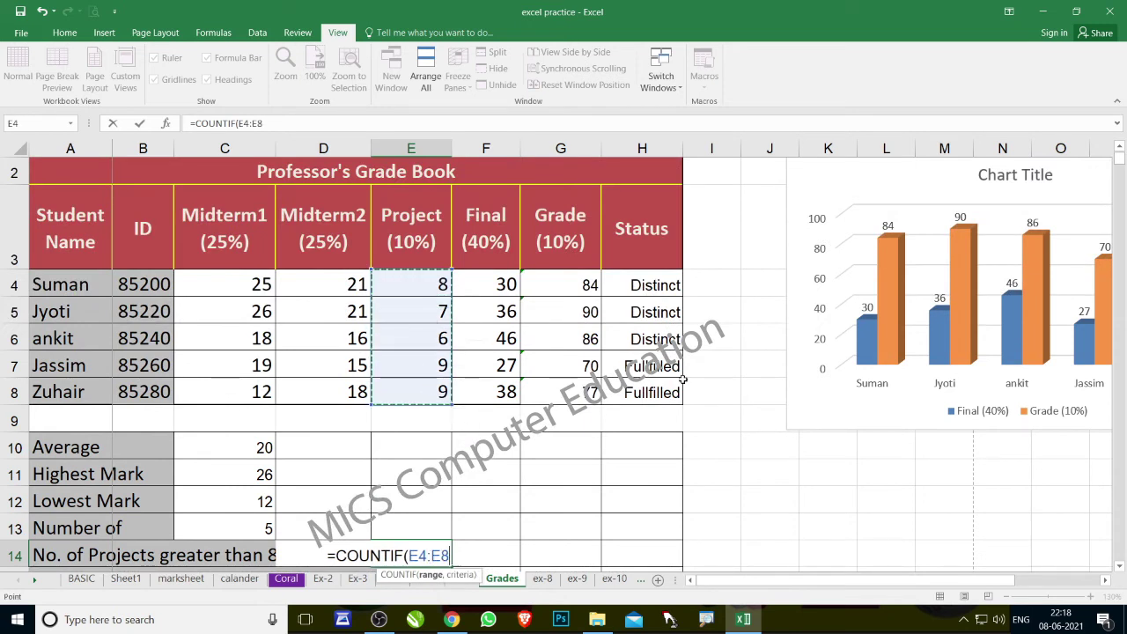
{"action": "type", "text": ","}
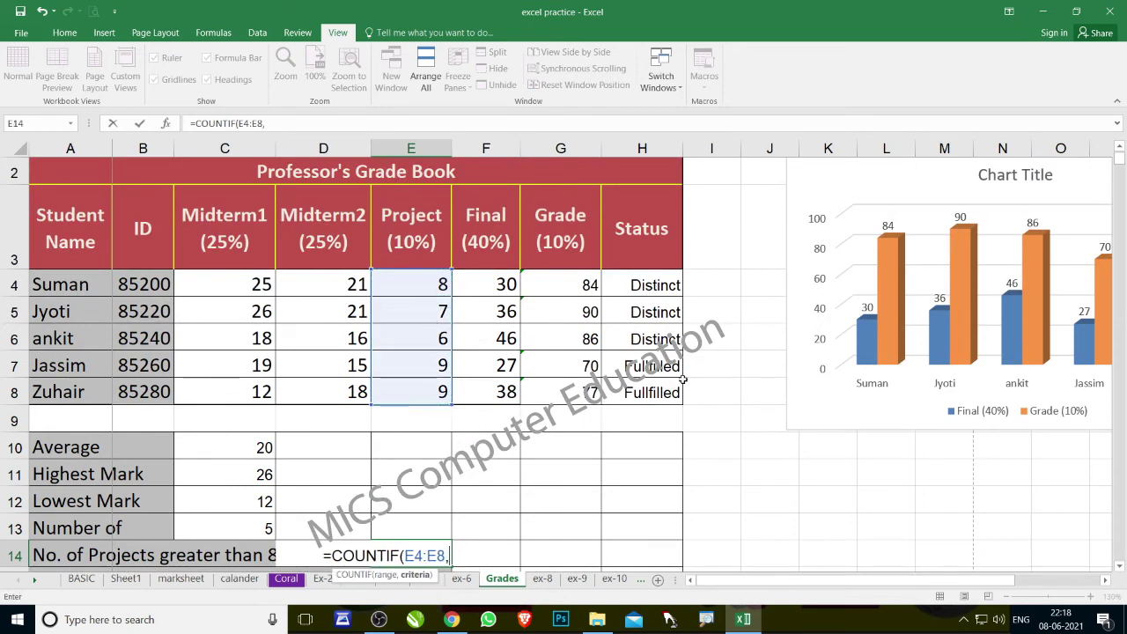
{"action": "type", "text": "\">"}
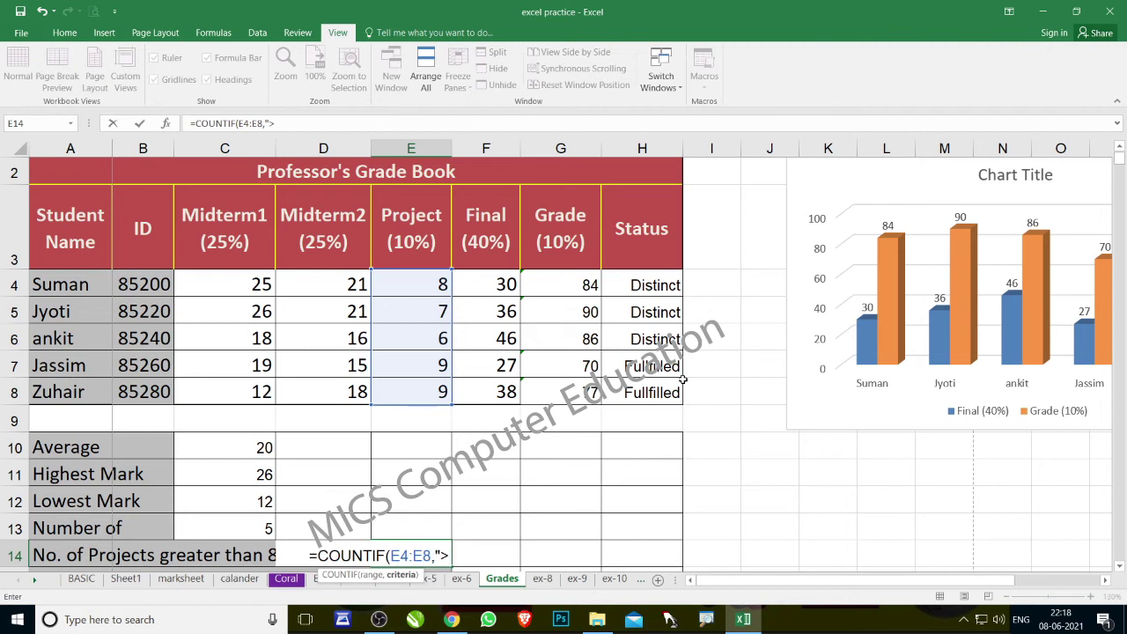
{"action": "type", "text": "80\")"}
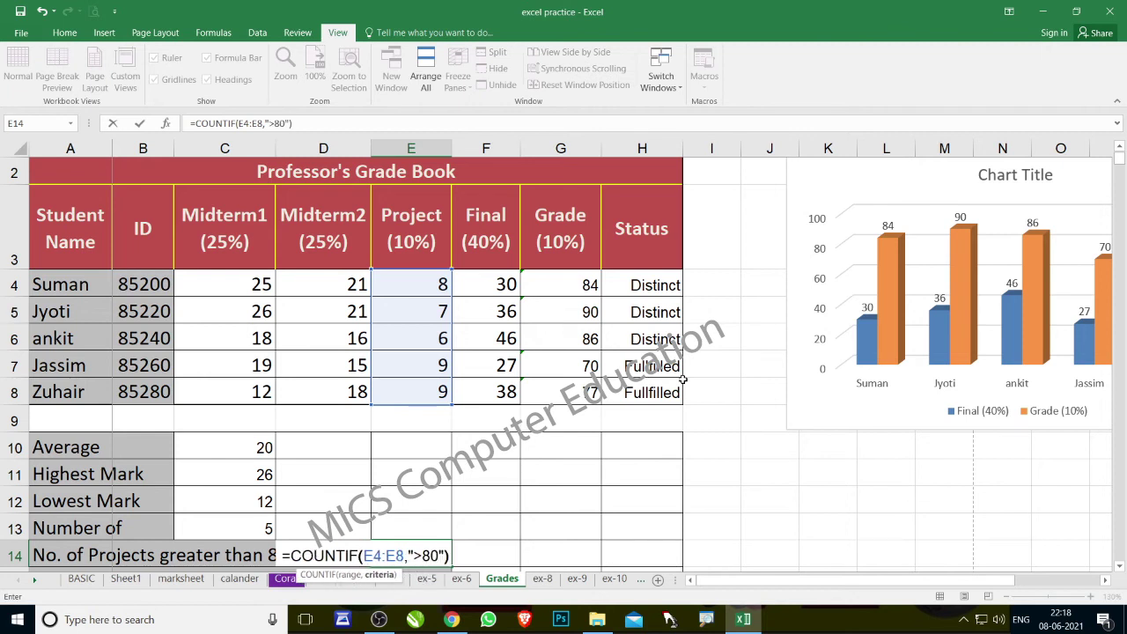
{"action": "key", "text": "Return"}
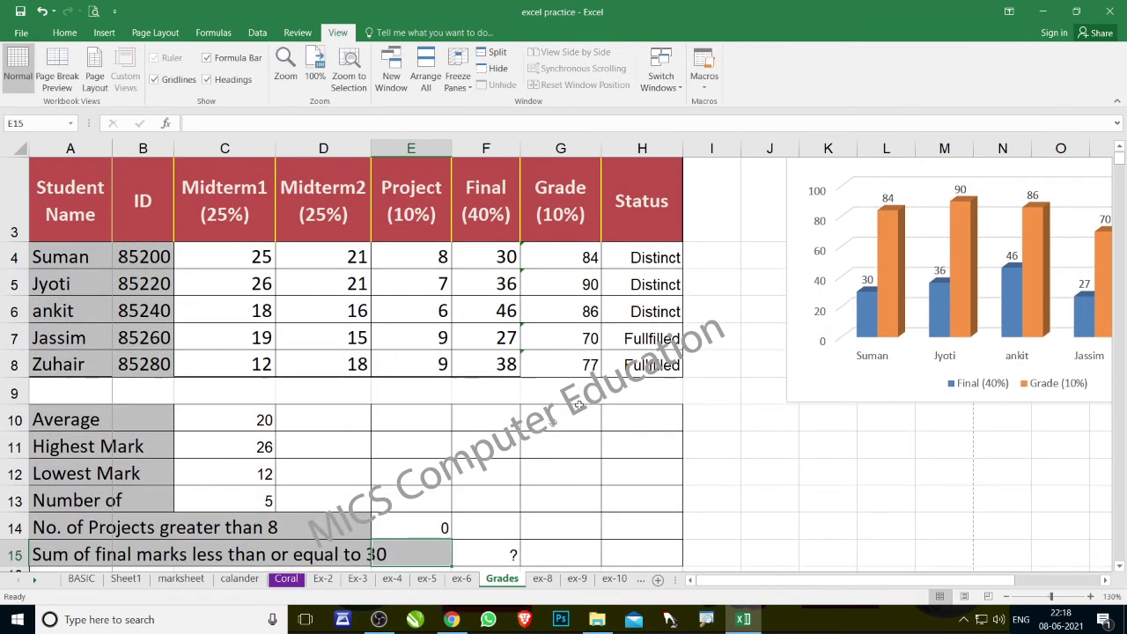
- Change the E14 criterion to ">8", then ">=8", so it shows 3
{"action": "left_click", "coordinate": [424, 518]}
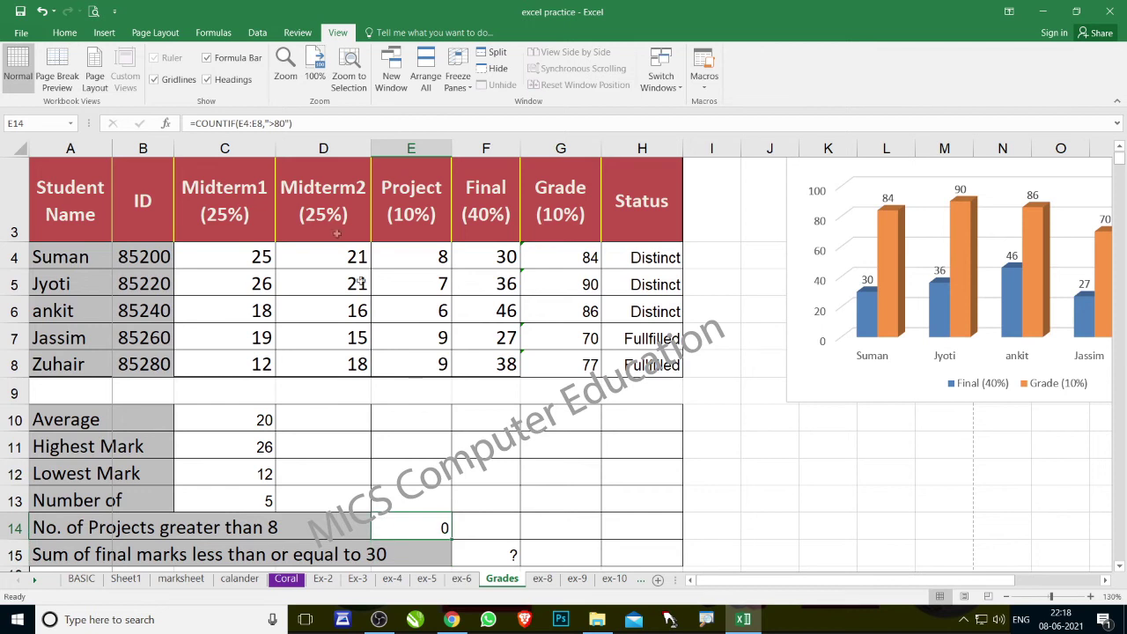
{"action": "left_click", "coordinate": [264, 123]}
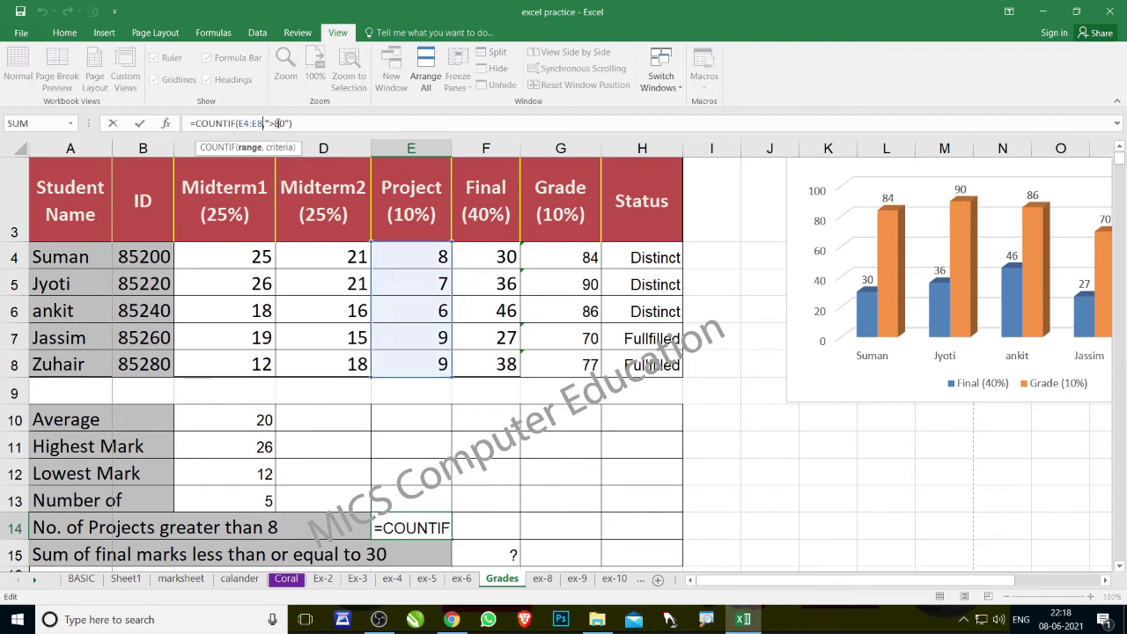
{"action": "left_click", "coordinate": [280, 124]}
{"action": "key", "text": "BackSpace"}
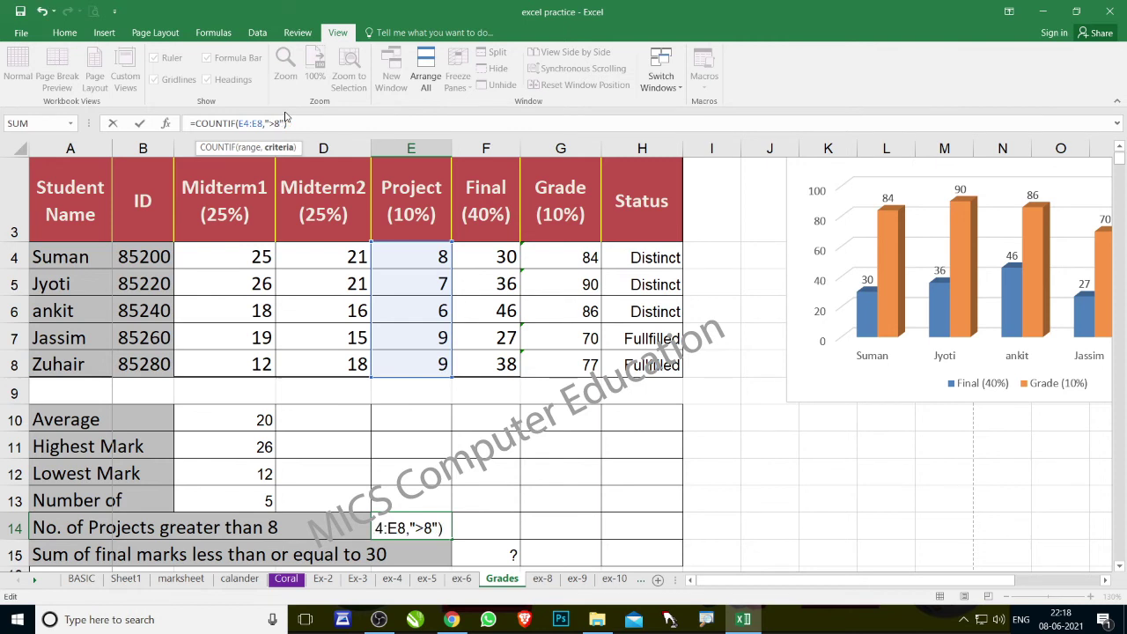
{"action": "key", "text": "Return"}
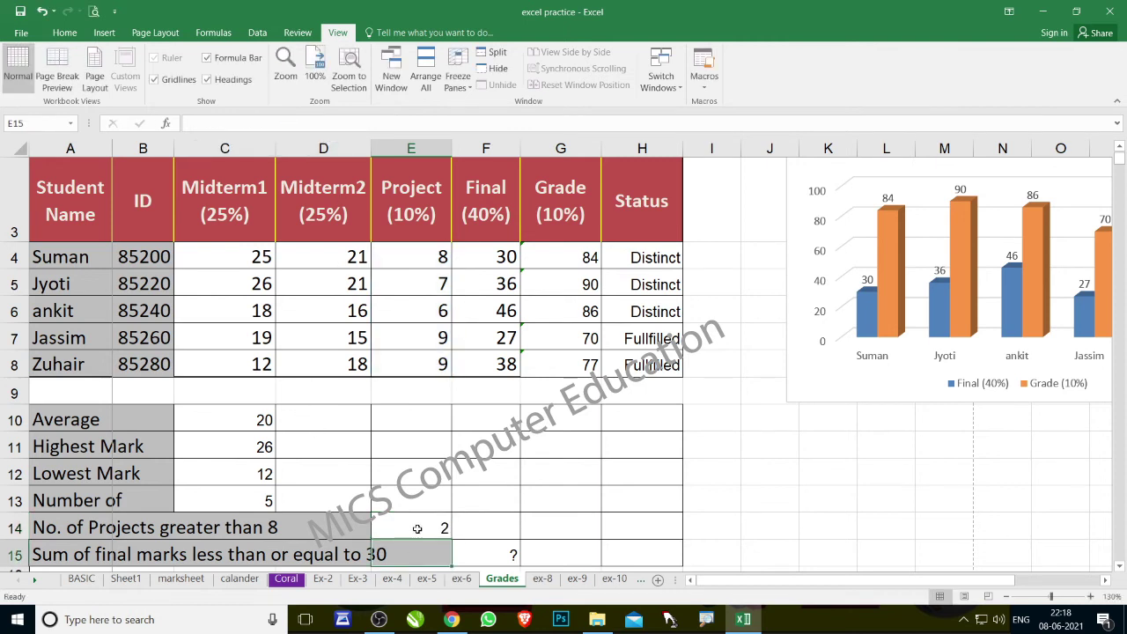
{"action": "left_click", "coordinate": [417, 528]}
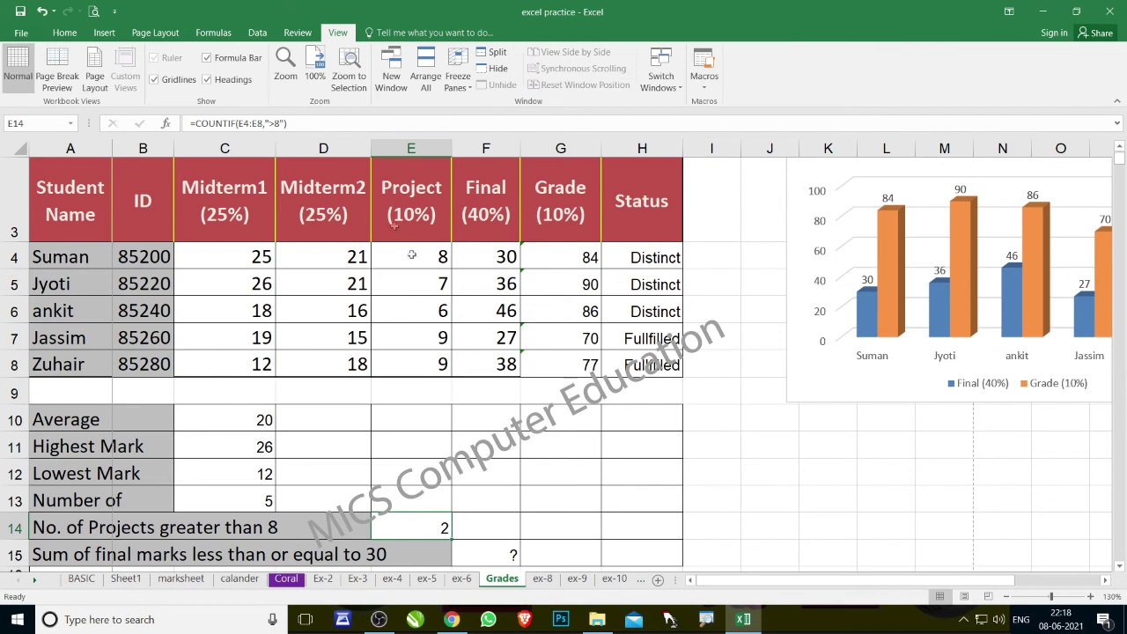
{"action": "left_click", "coordinate": [275, 123]}
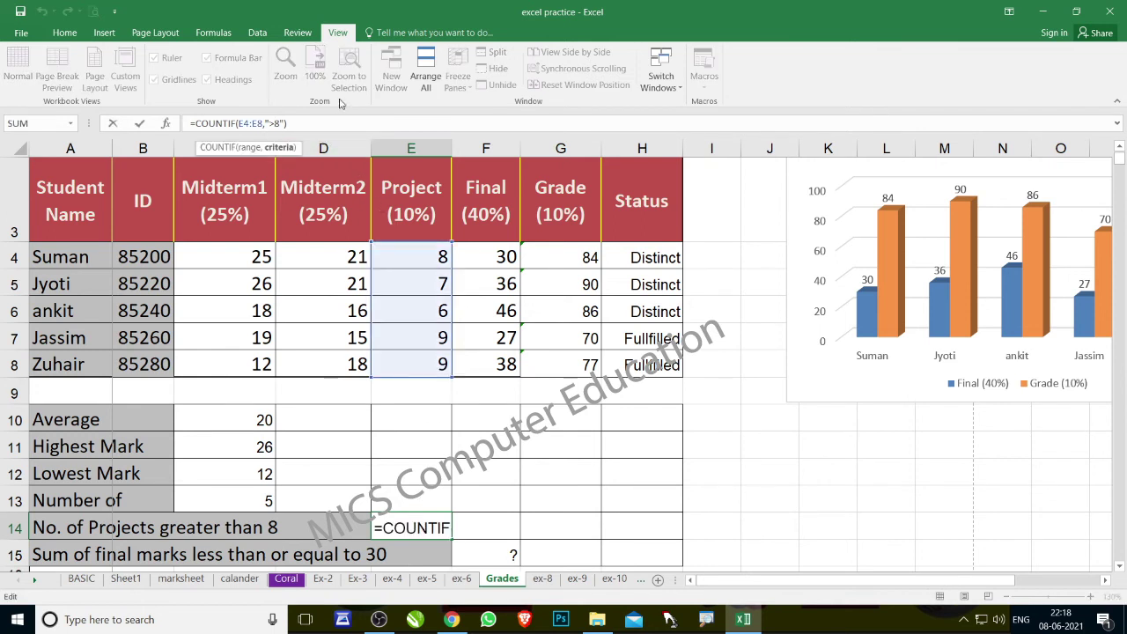
{"action": "type", "text": "="}
{"action": "key", "text": "Return"}
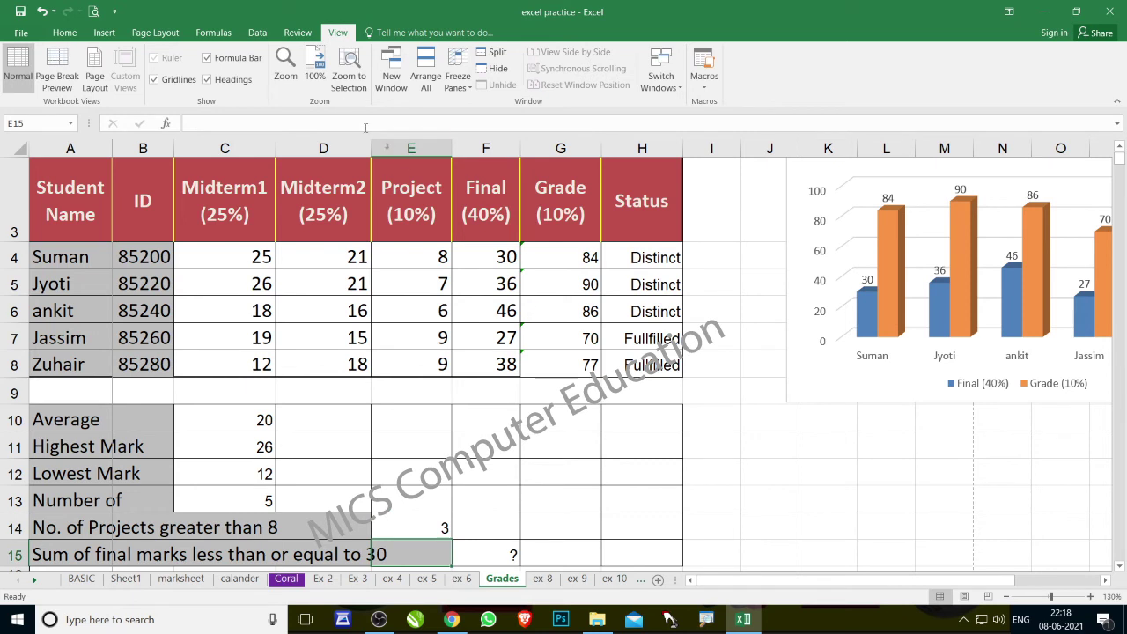
- Check the Project and Final marks, including 27 in F7, and select F15
{"action": "left_click", "coordinate": [424, 246]}
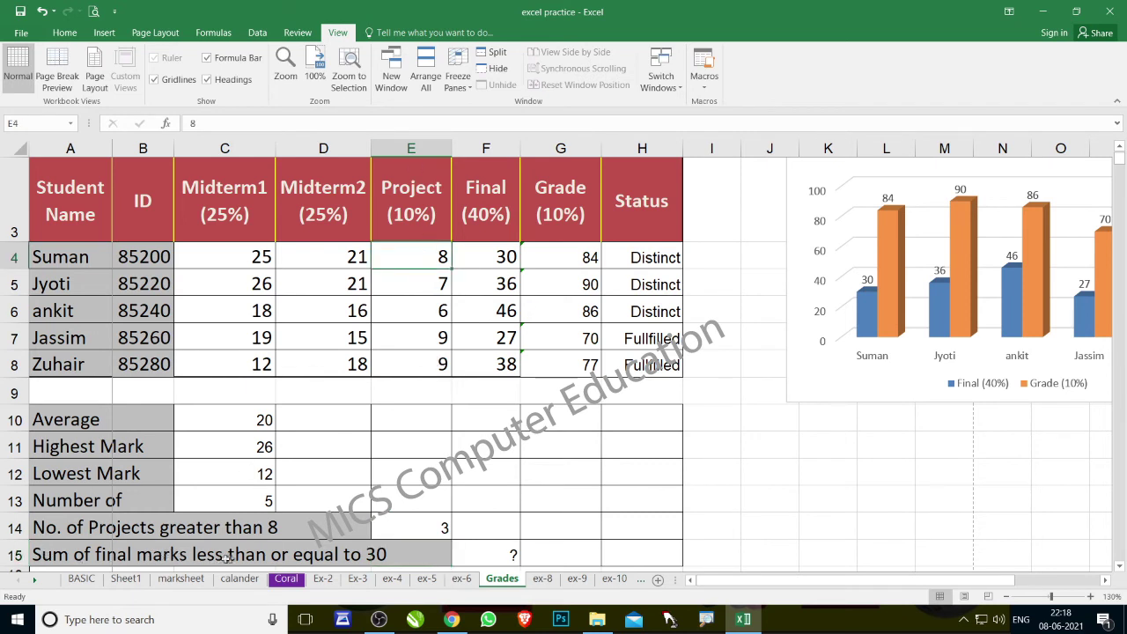
{"action": "left_click", "coordinate": [492, 555]}
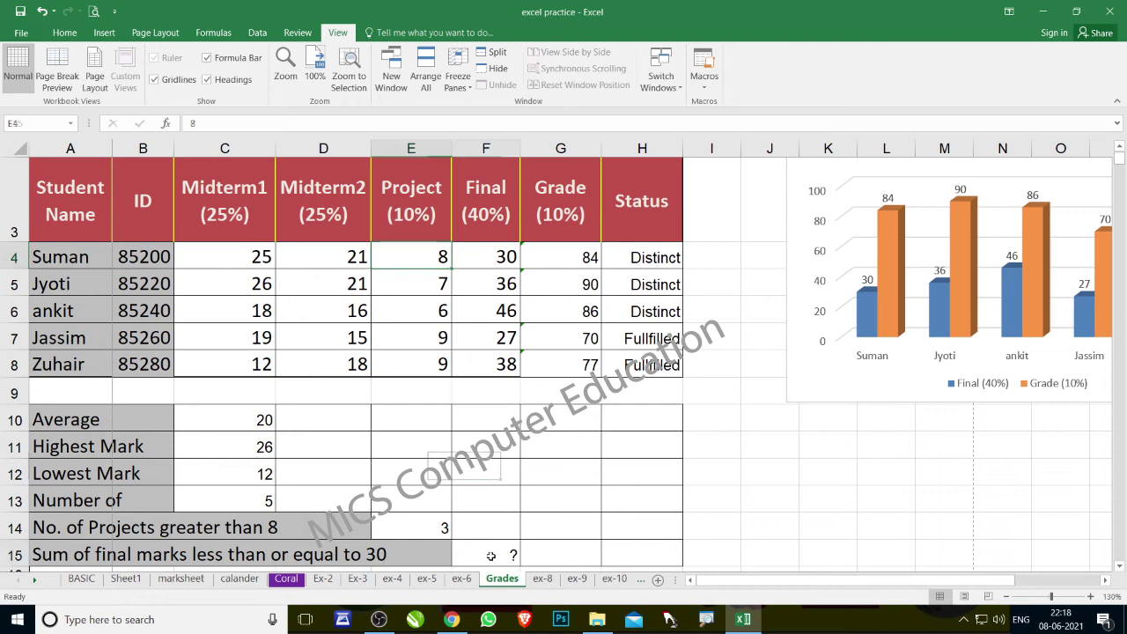
{"action": "left_click", "coordinate": [491, 556]}
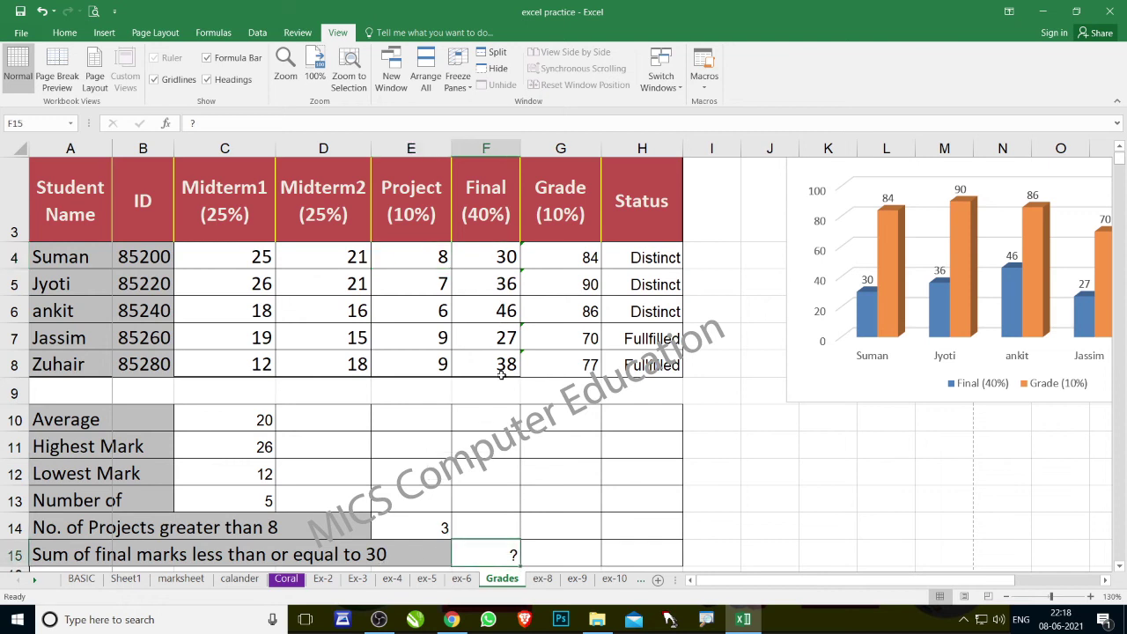
{"action": "left_click", "coordinate": [497, 254]}
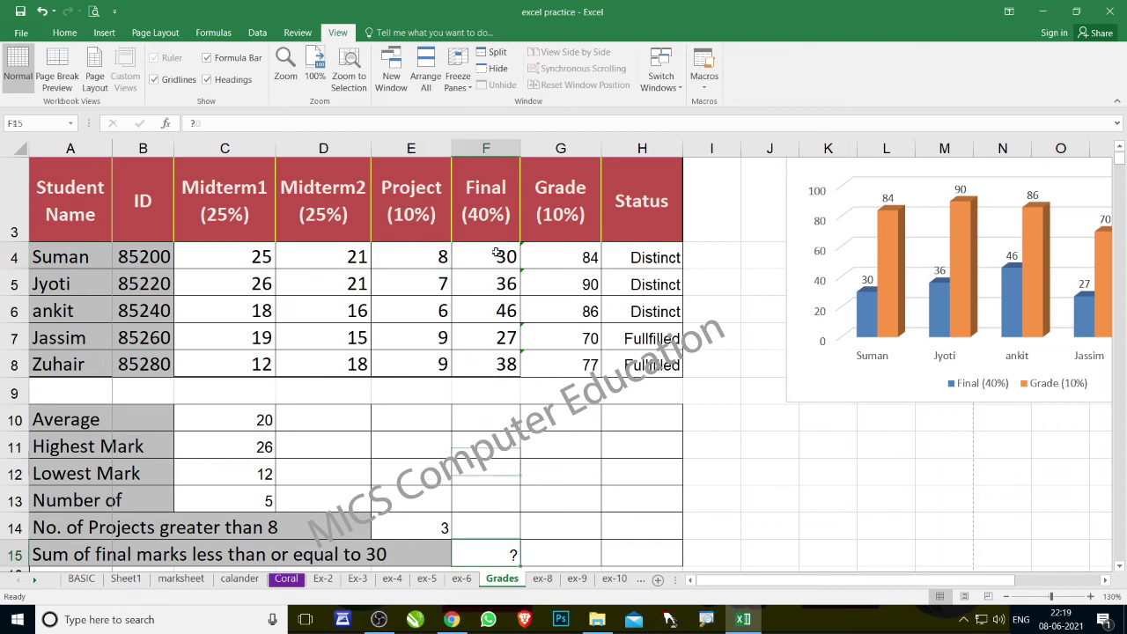
{"action": "left_click", "coordinate": [493, 337]}
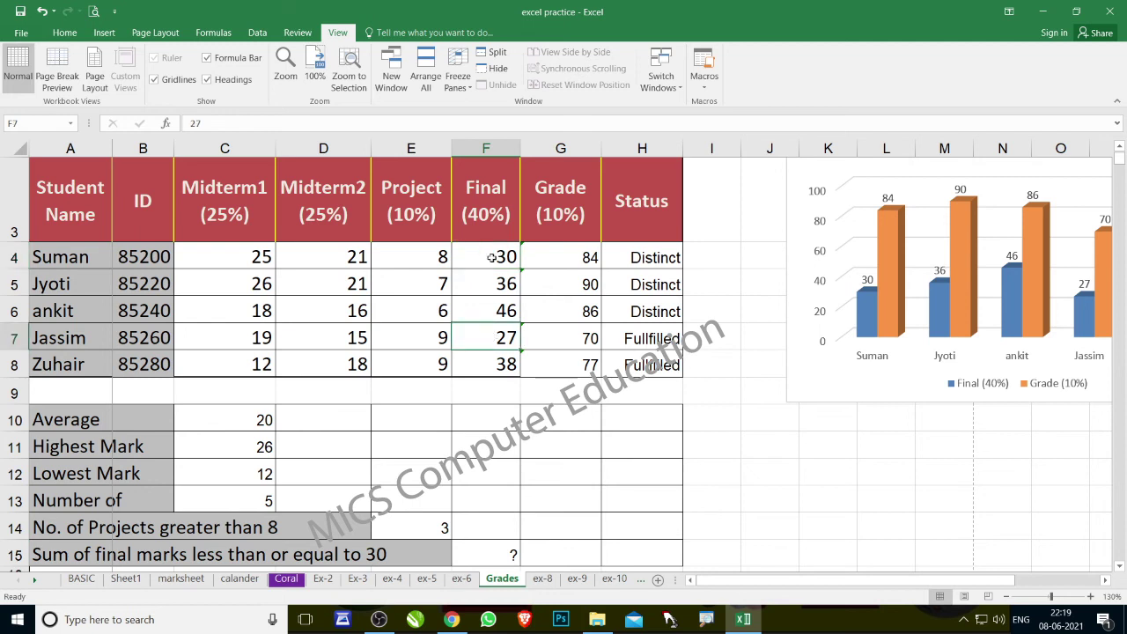
{"action": "left_click", "coordinate": [512, 555]}
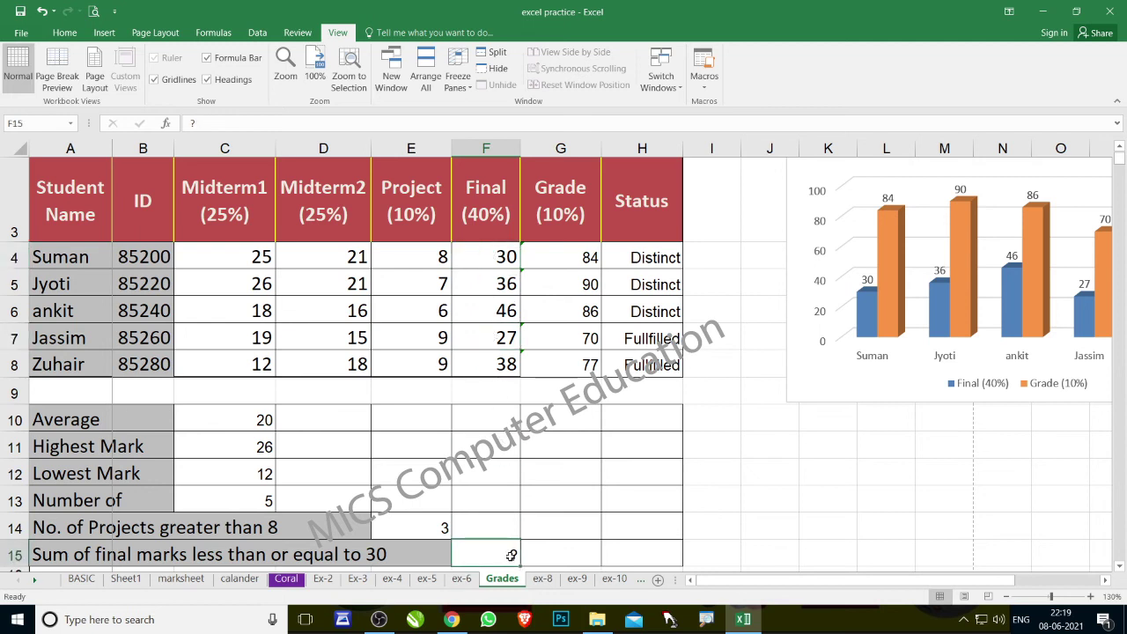
- Enter =SUMIF(F4:F8,"<=30") in F15, giving 57
{"action": "type", "text": "=sumif"}
{"action": "key", "text": "Tab"}
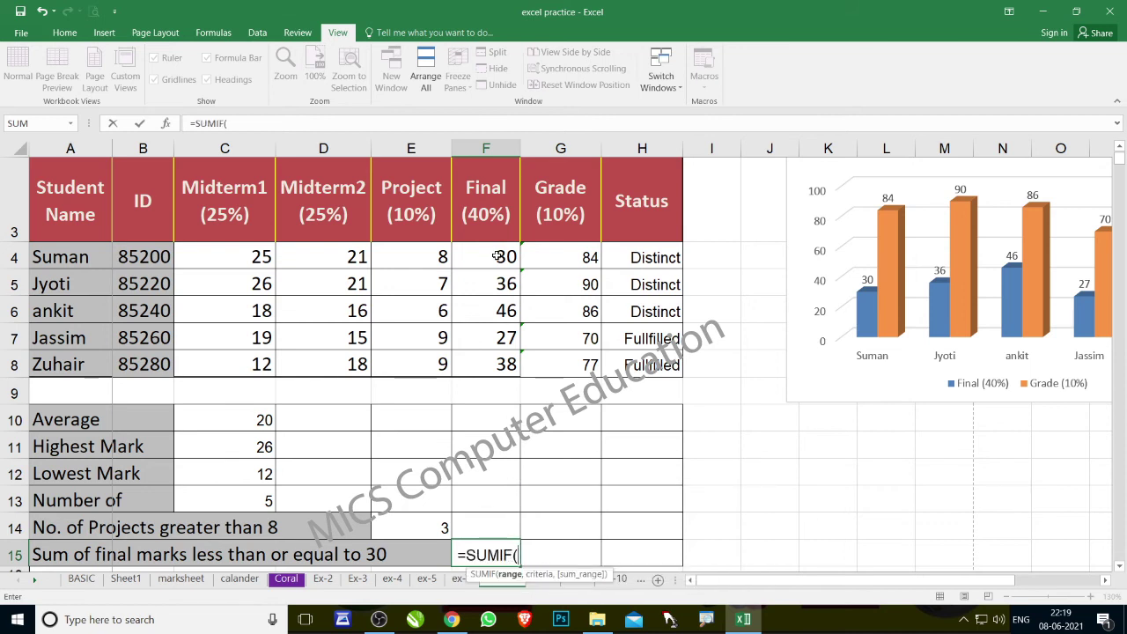
{"action": "left_click_drag", "start_coordinate": [498, 256], "coordinate": [494, 361]}
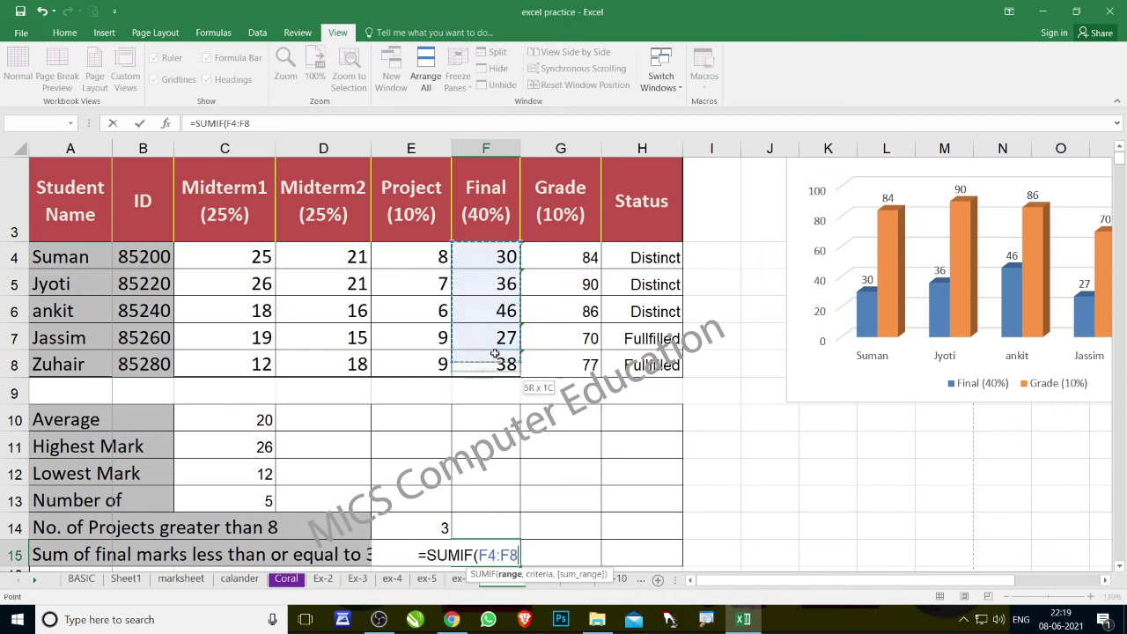
{"action": "type", "text": ",\""}
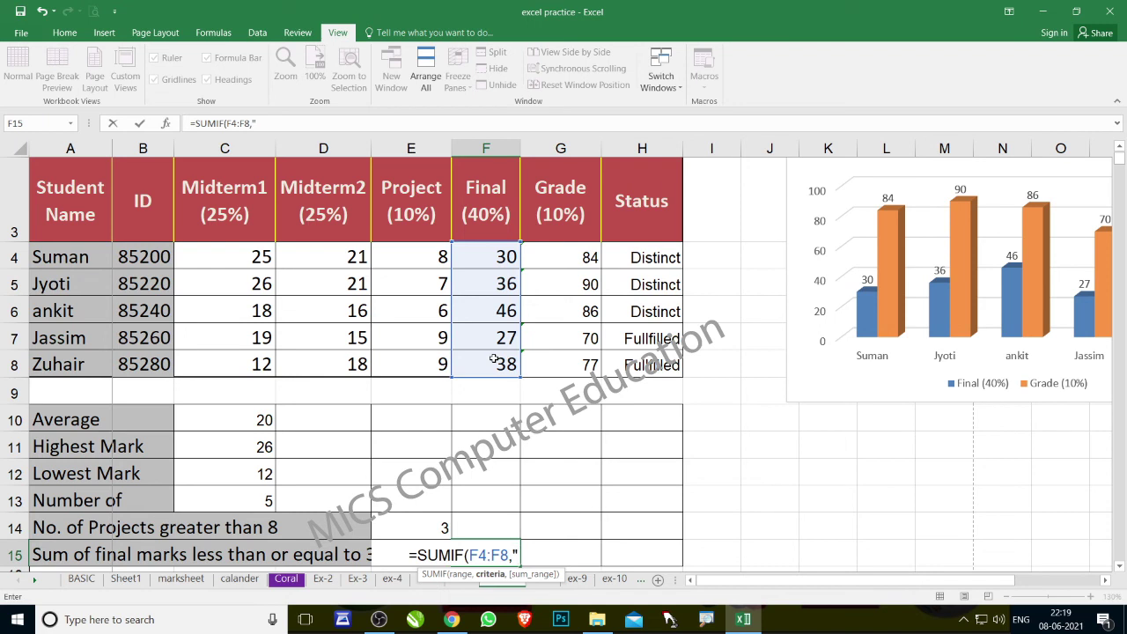
{"action": "type", "text": "<=3"}
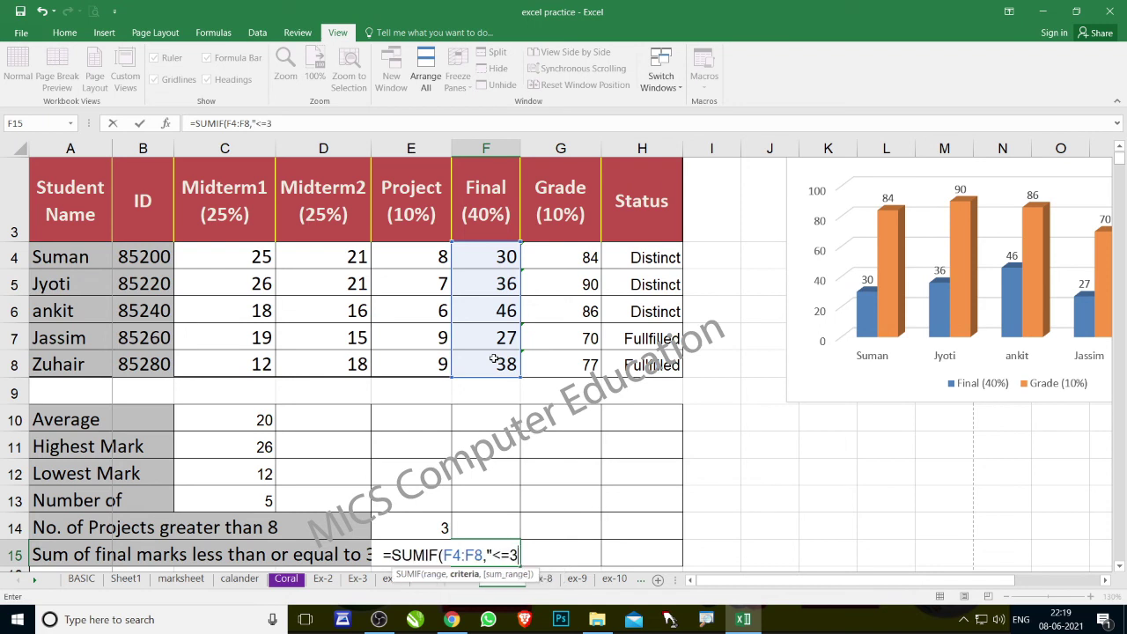
{"action": "type", "text": "0"}
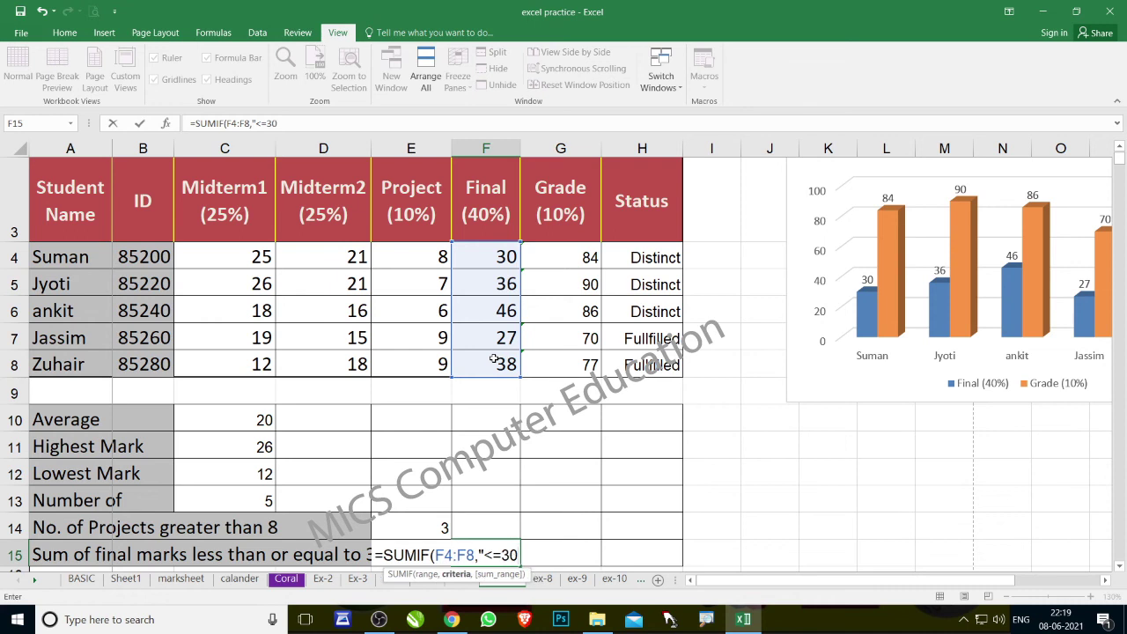
{"action": "type", "text": "\")"}
{"action": "key", "text": "BackSpace"}
{"action": "key", "text": "BackSpace"}
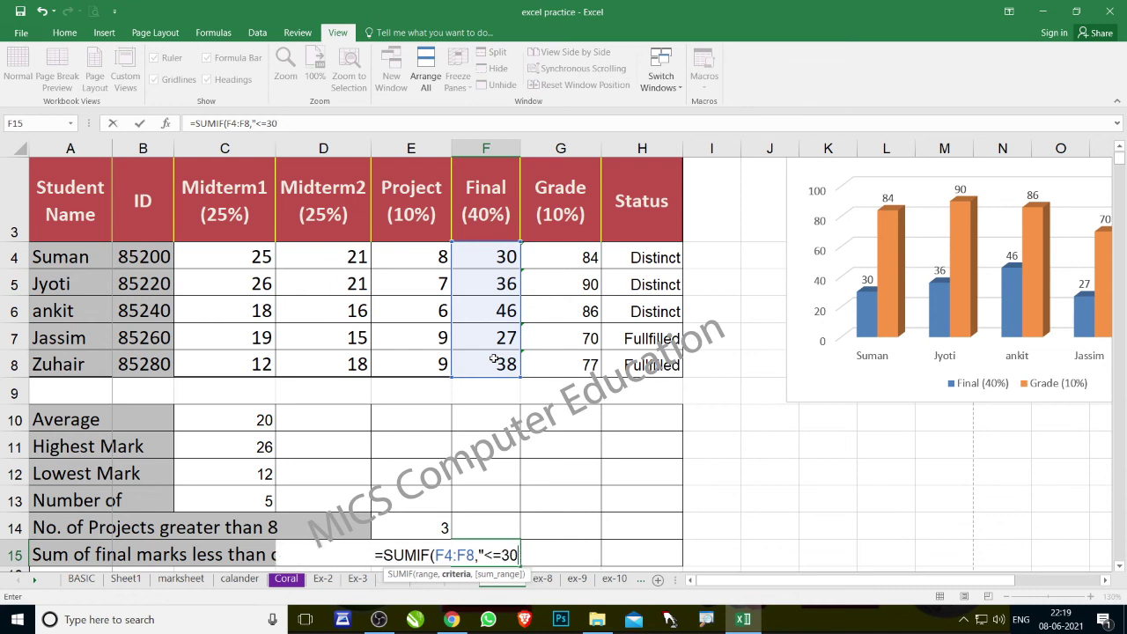
{"action": "type", "text": "\")"}
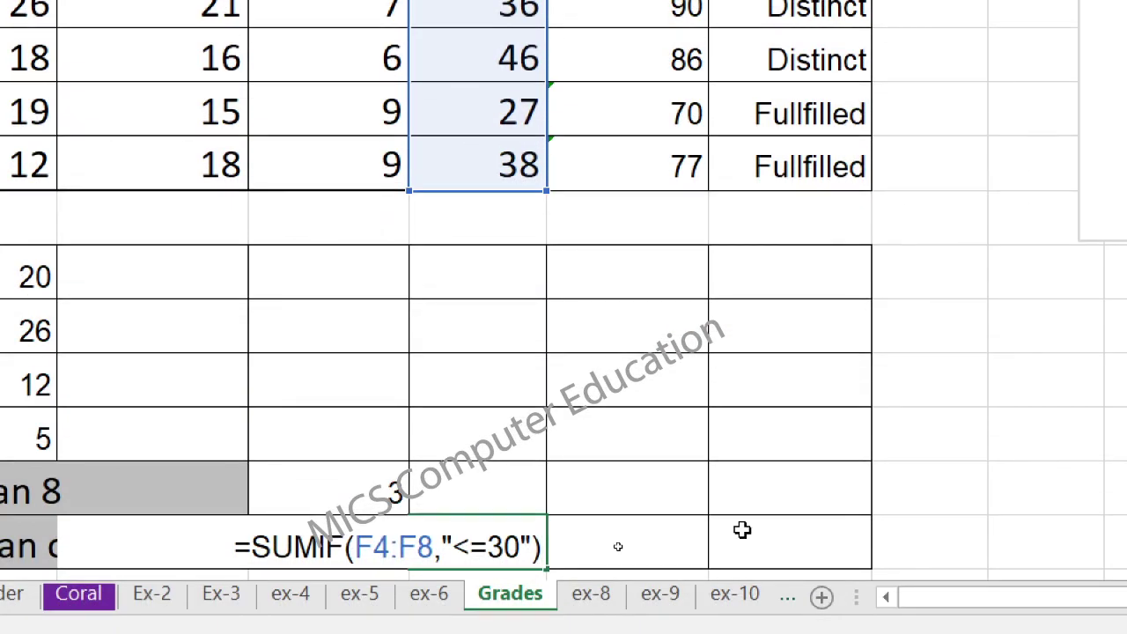
{"action": "key", "text": "Return"}
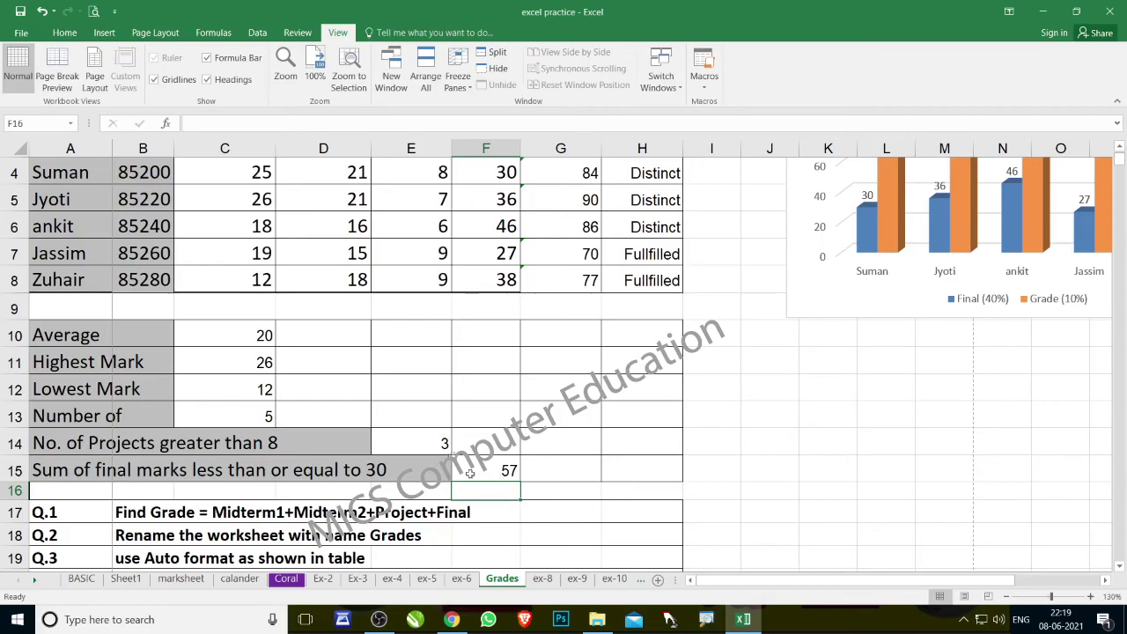
{"action": "left_click", "coordinate": [431, 438]}
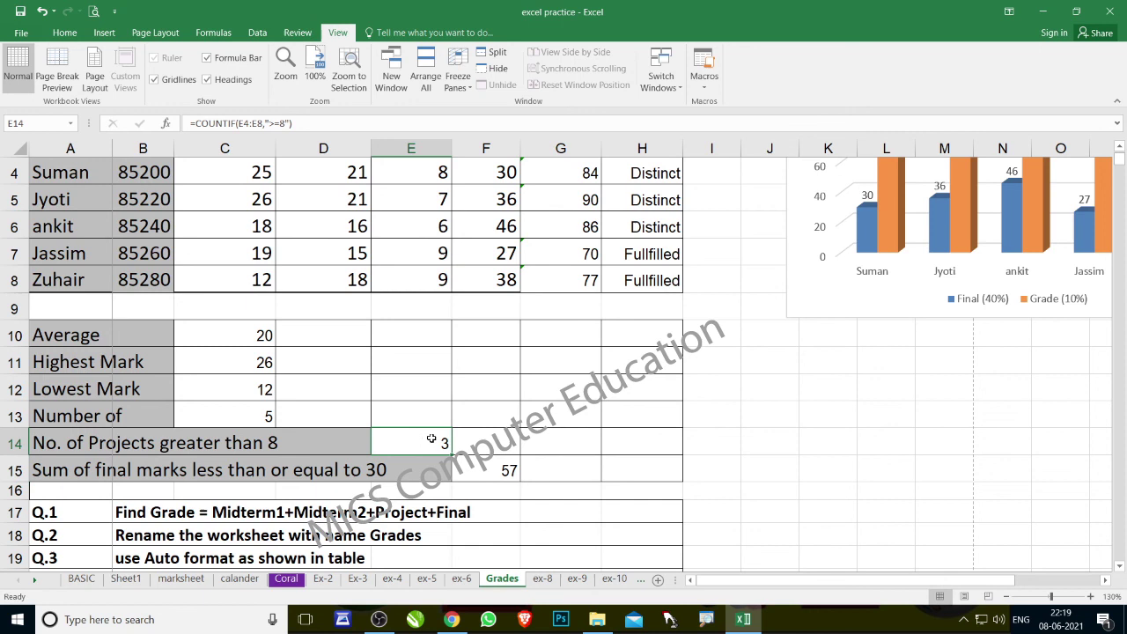
{"action": "double_click", "coordinate": [432, 439]}
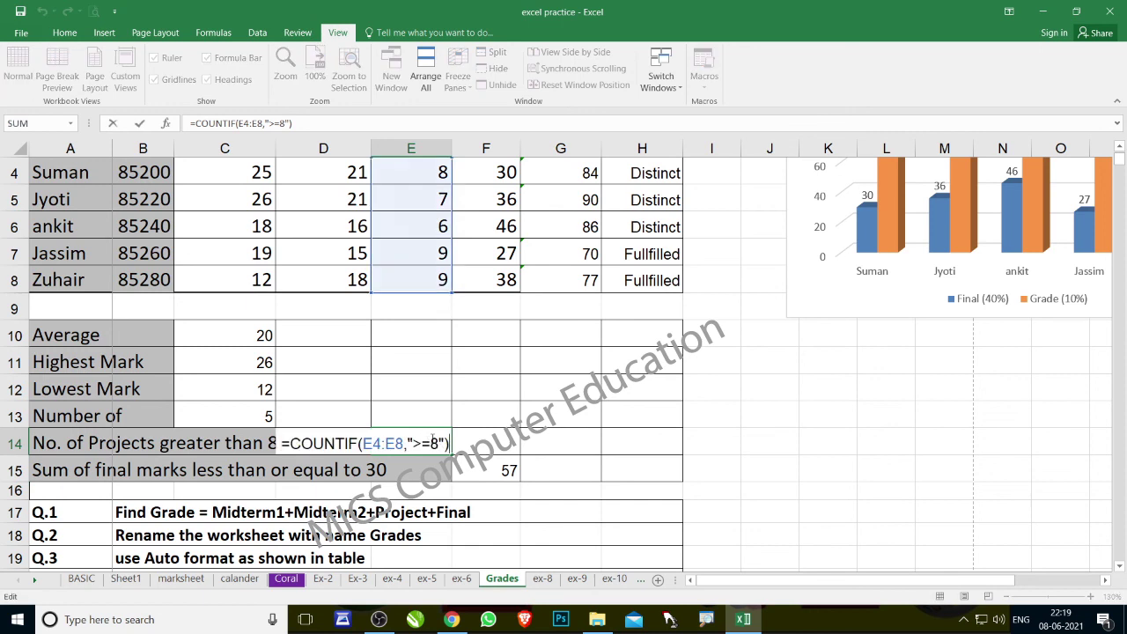
{"action": "left_click", "coordinate": [484, 474]}
{"action": "double_click", "coordinate": [484, 474]}
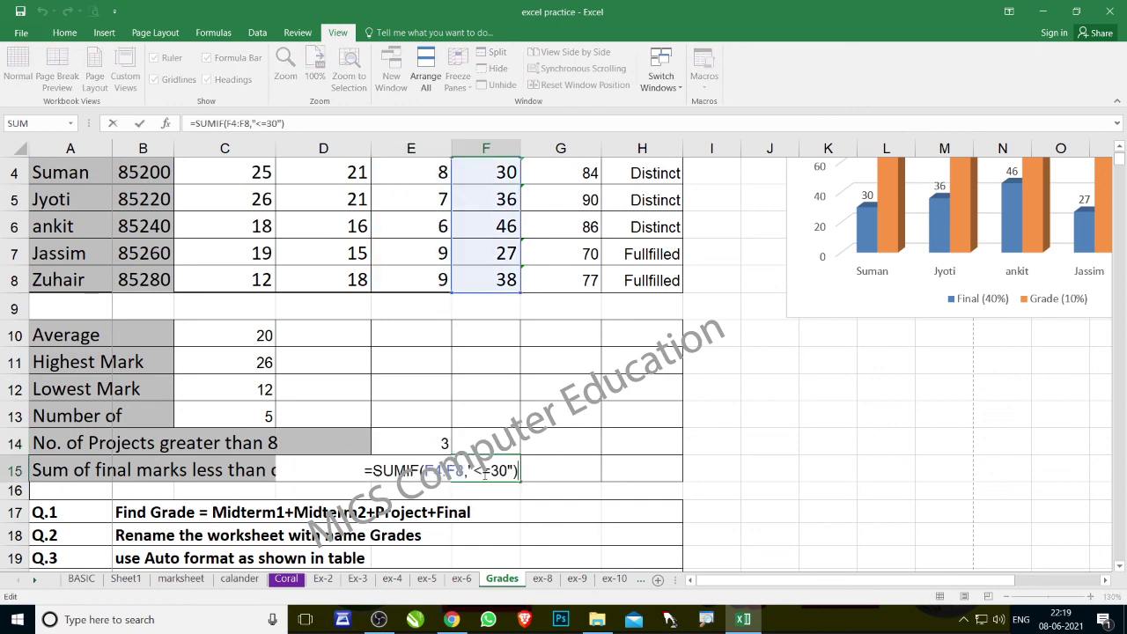
{"action": "left_click", "coordinate": [577, 465]}
{"action": "key", "text": "Left"}
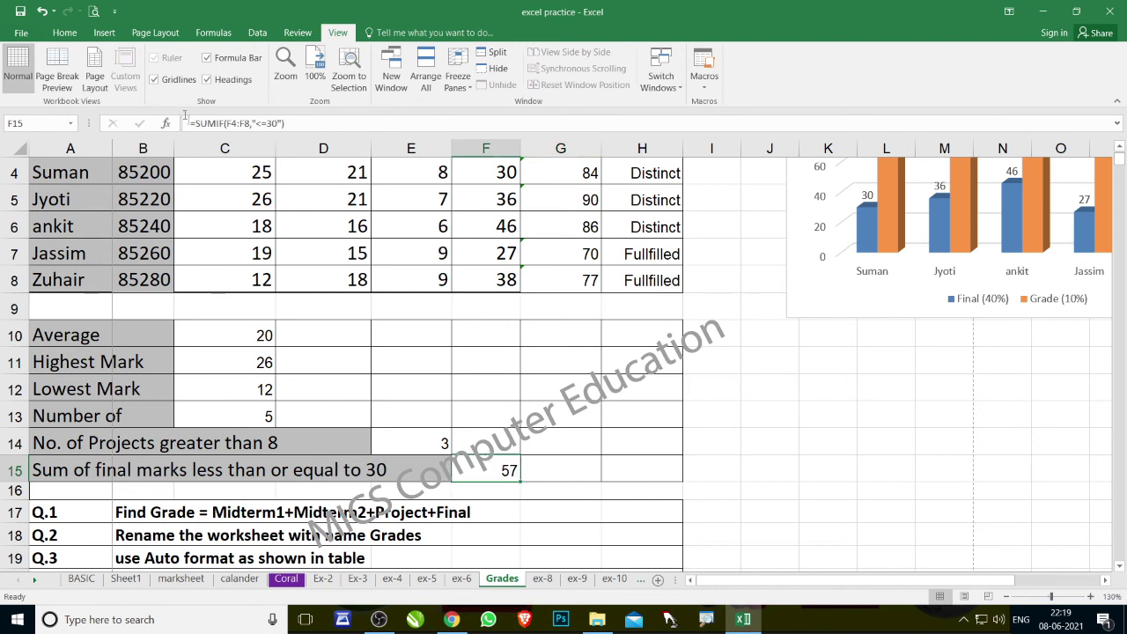
{"action": "left_click", "coordinate": [187, 122]}
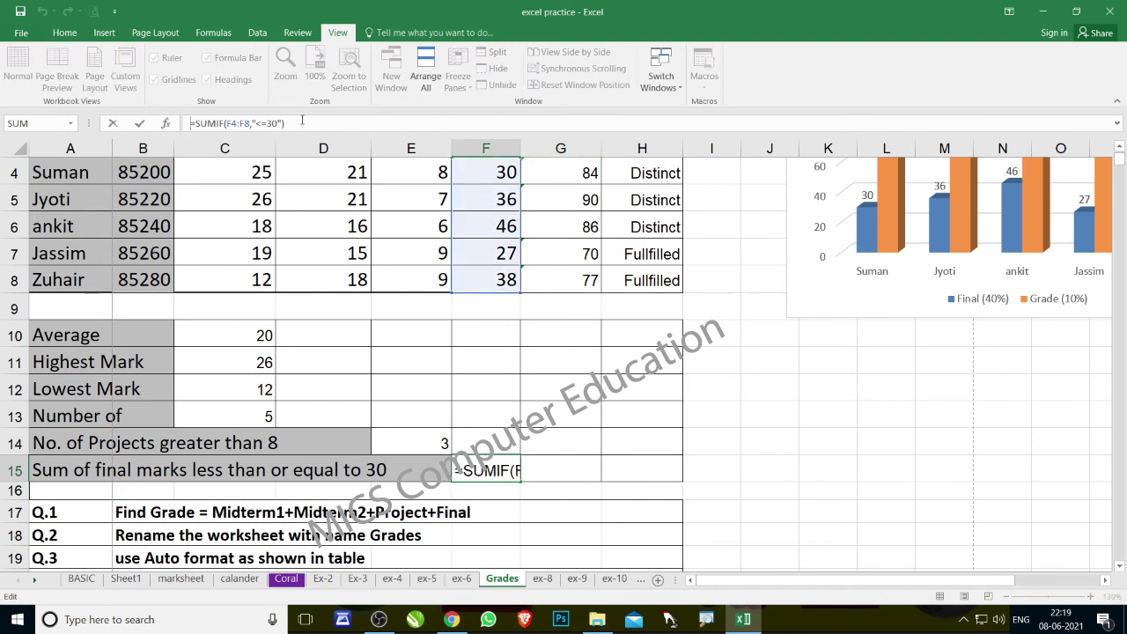
{"action": "left_click", "coordinate": [576, 443]}
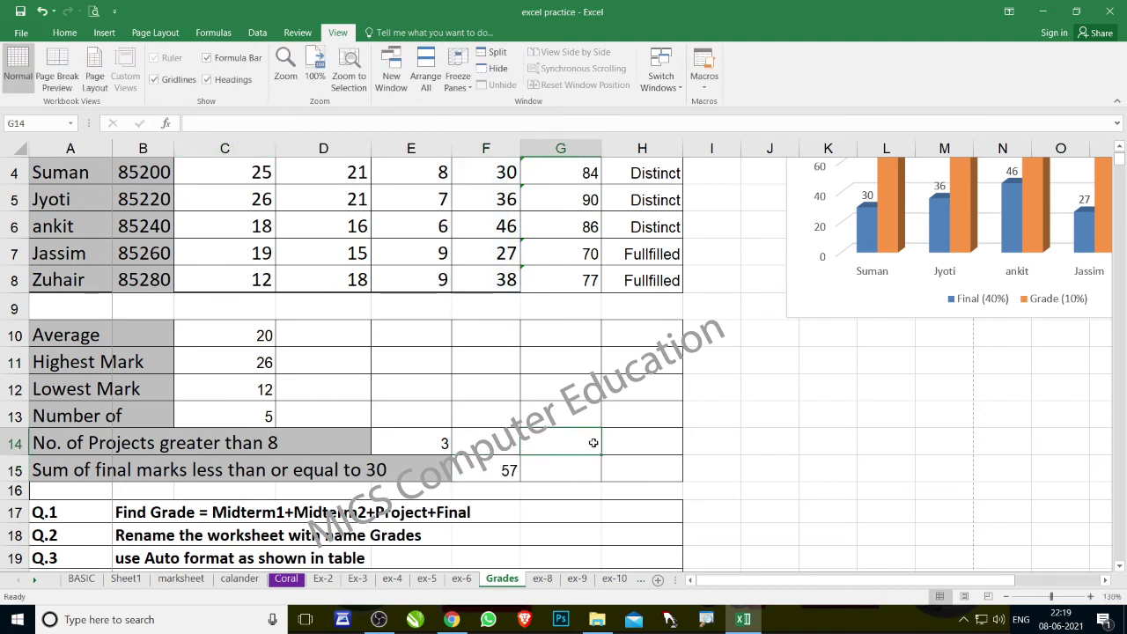
{"action": "scroll", "coordinate": [574, 492], "scroll_direction": "down", "scroll_amount": 1}
{"action": "scroll", "coordinate": [301, 399], "scroll_direction": "up", "scroll_amount": 2}
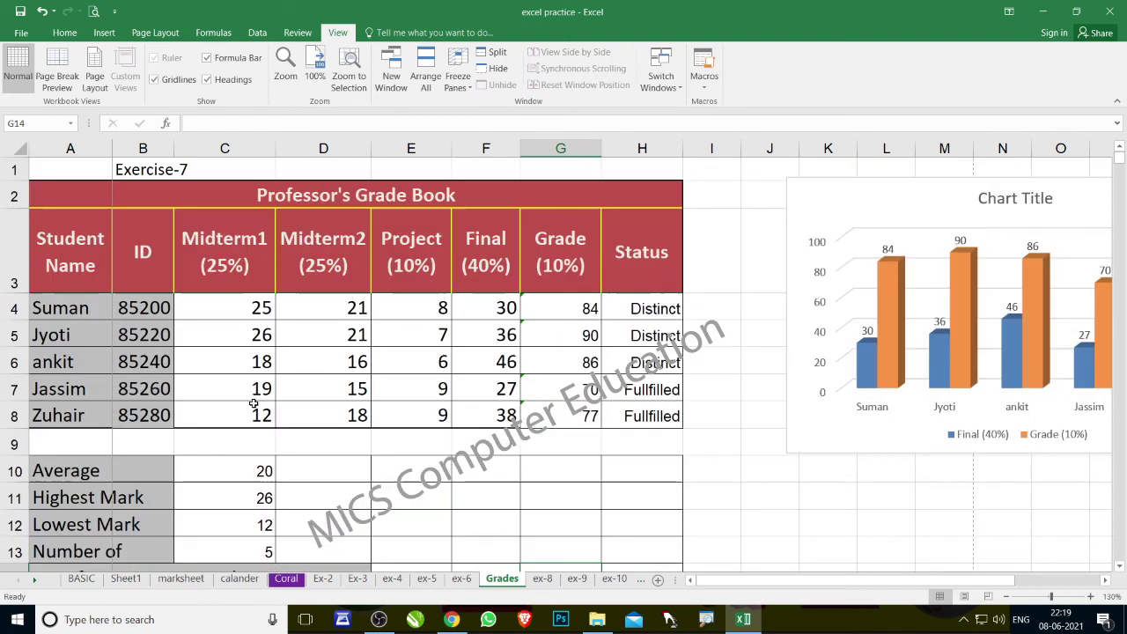